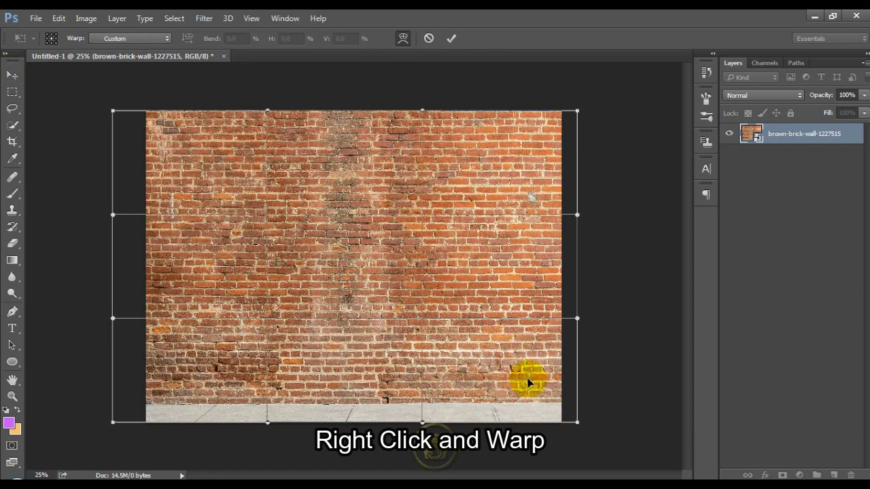
Step: Warp the brick wall image slightly outward at its upper corners, upper edge and lower right area, and apply the transformation
left_click_drag(526, 379, 529, 379)
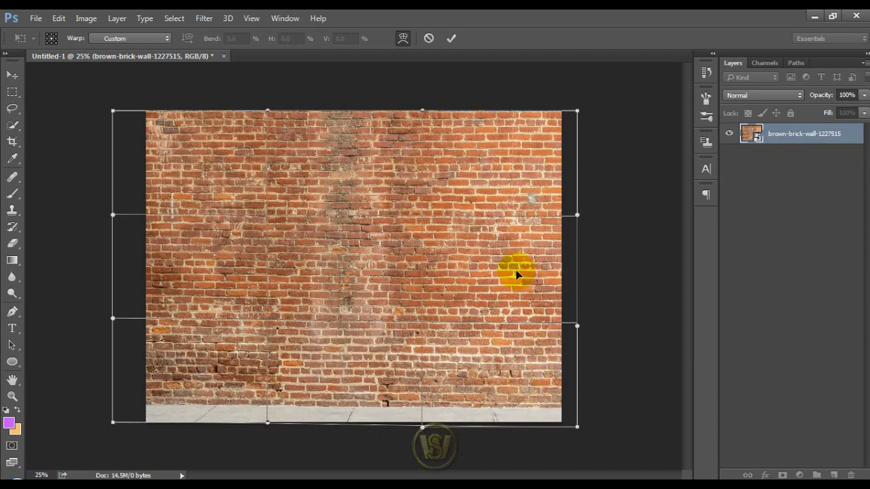
left_click_drag(443, 116, 442, 110)
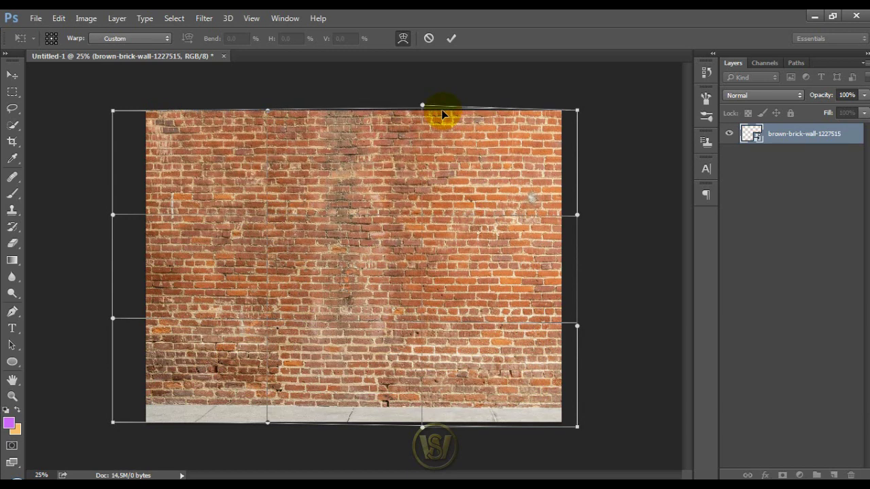
left_click_drag(114, 112, 113, 105)
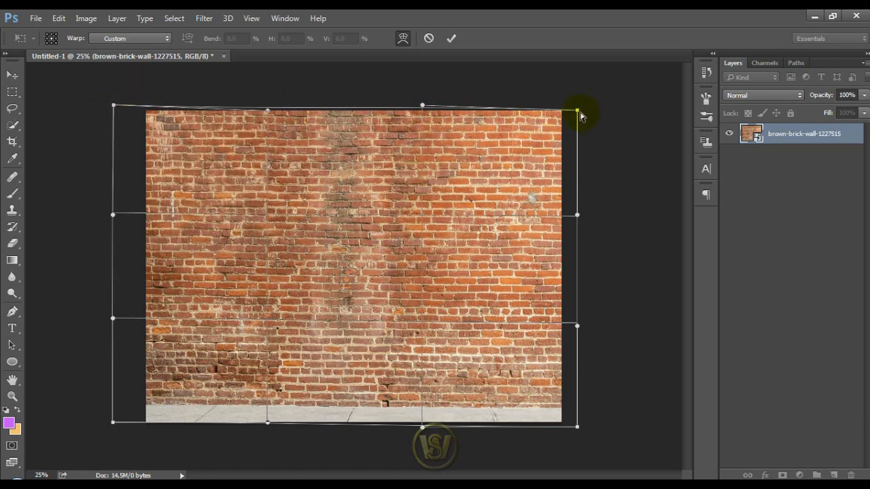
left_click_drag(576, 111, 575, 106)
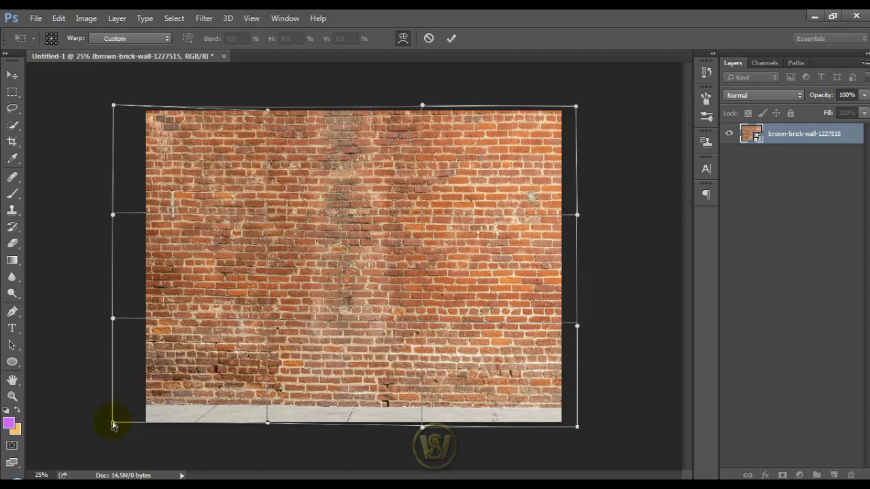
left_click(451, 36)
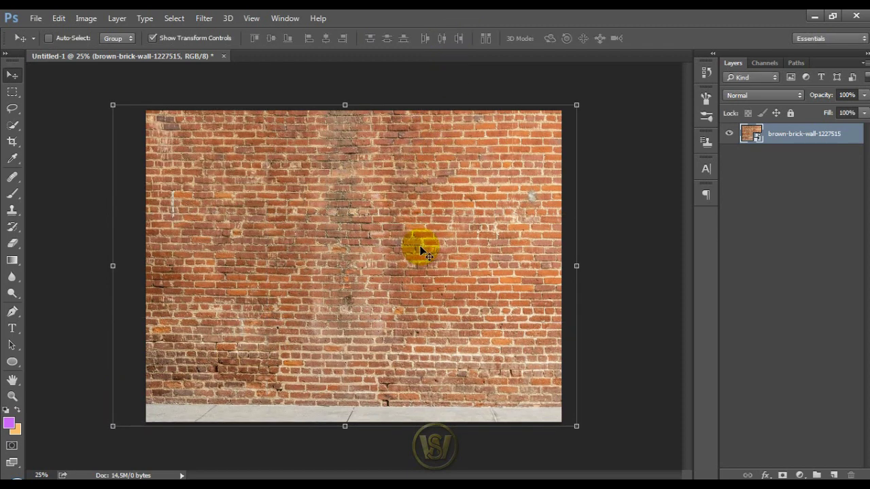
Step: Add a Color Lookup adjustment layer above the brick wall using the Moonlight.3DL 3DLUT file
left_click(799, 475)
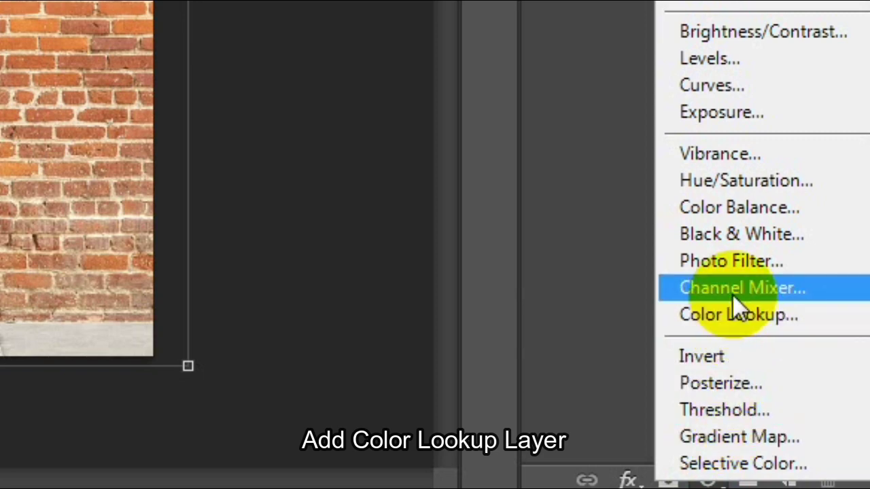
left_click(729, 313)
left_click(627, 156)
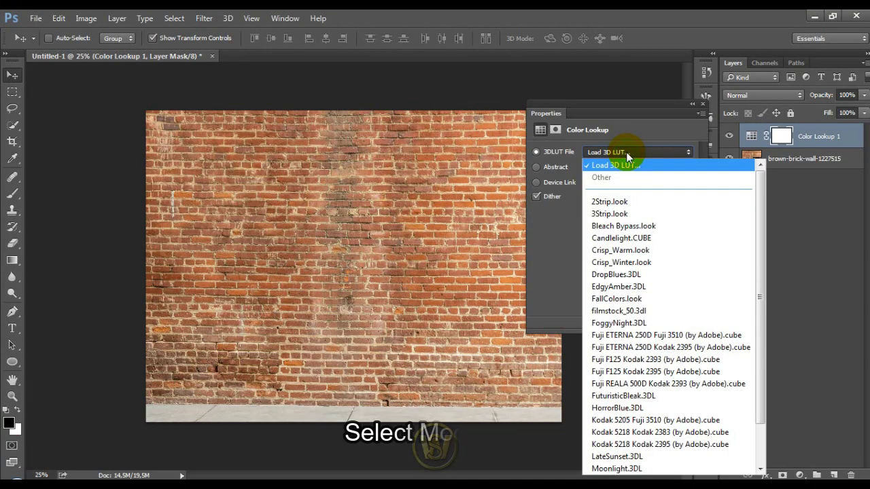
scroll(642, 252, "down", 1)
left_click(616, 421)
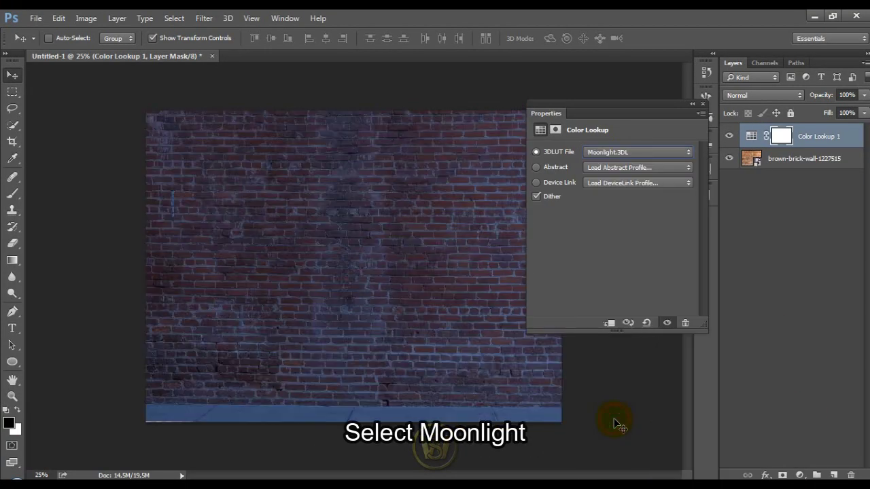
left_click(706, 102)
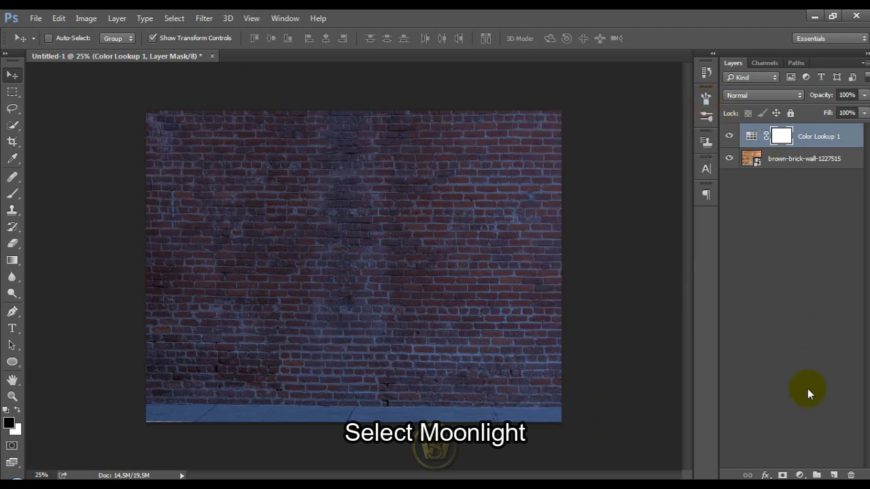
Step: Set the Color Lookup layer's blending mode to Multiply
left_click(781, 96)
left_click(750, 138)
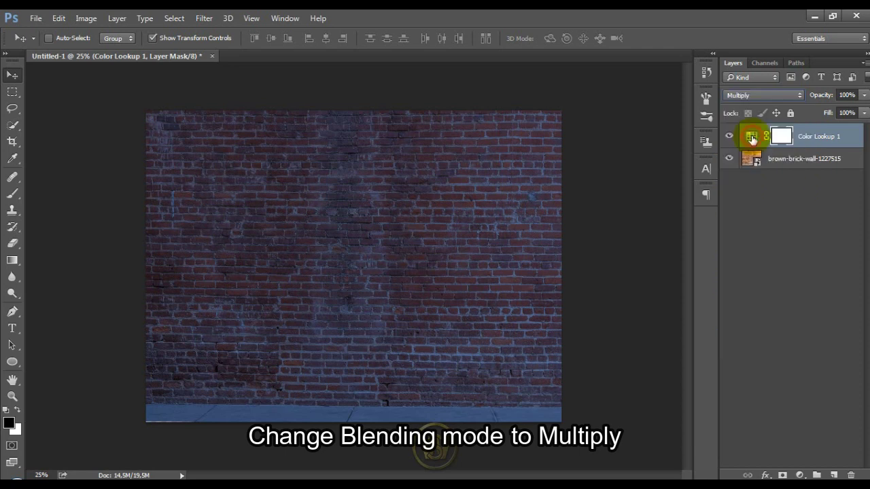
key("Down")
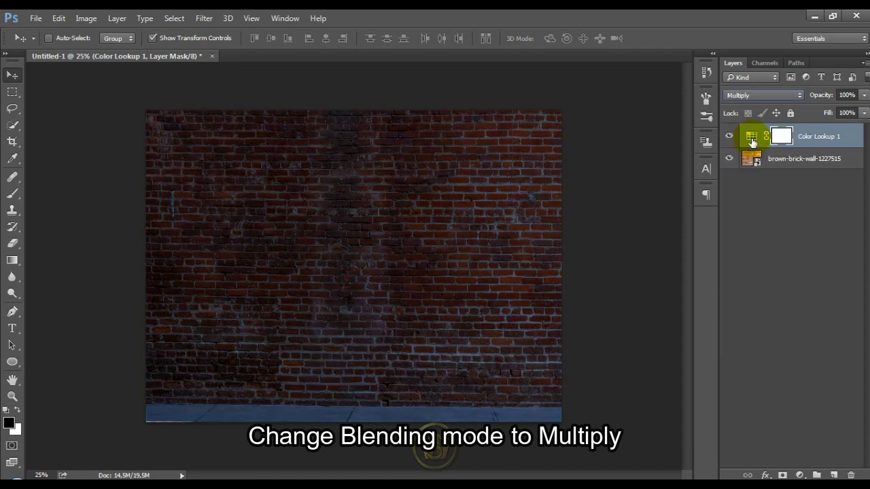
Step: Add a clipped Brightness/Contrast layer with brightness -31, and clip the Color Lookup layer to the brick wall
left_click(800, 475)
left_click(799, 277)
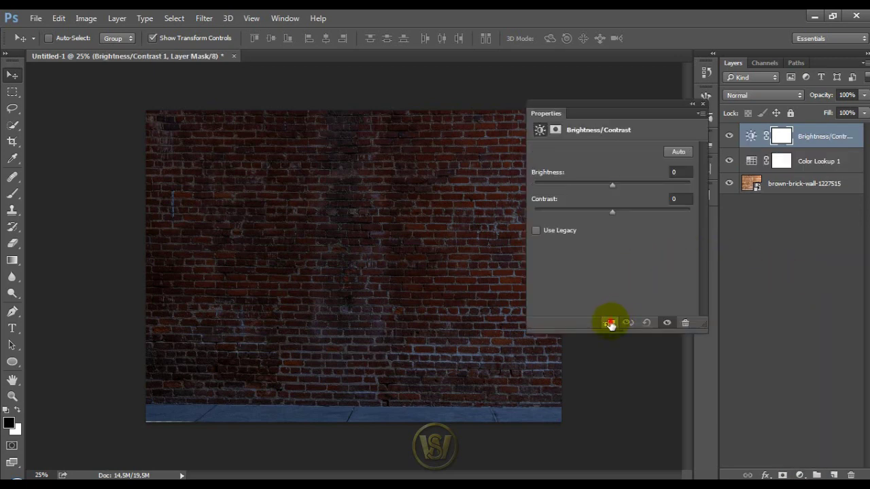
left_click(610, 323)
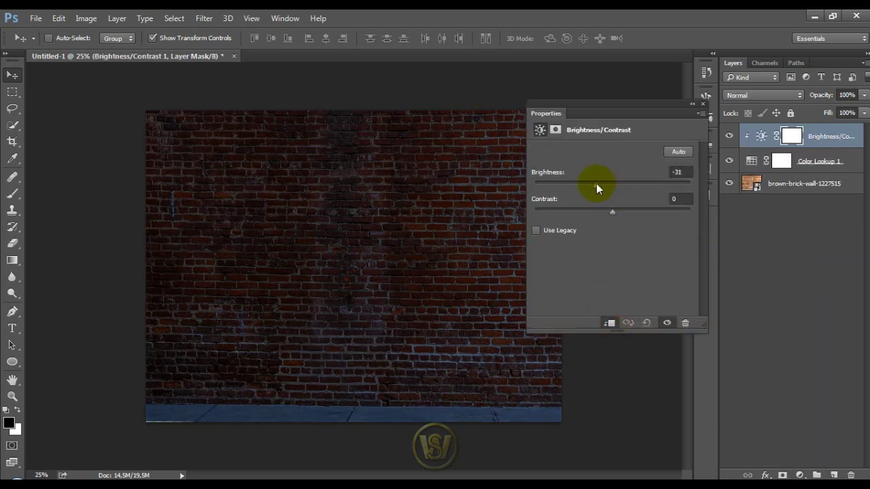
right_click(796, 161)
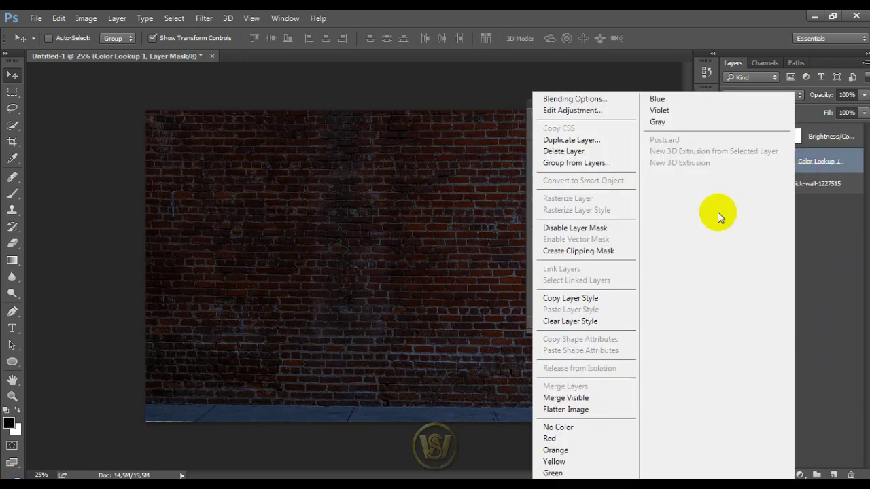
left_click(615, 251)
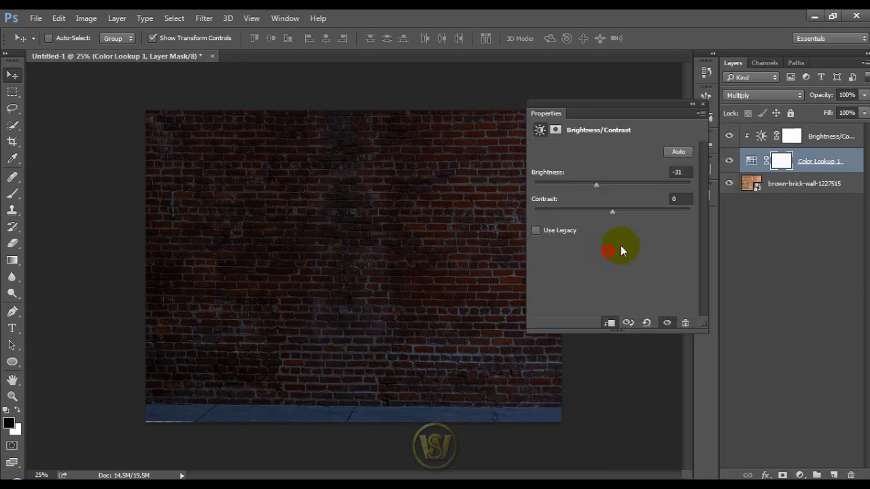
Step: Add a Hue/Saturation adjustment layer above the Color Lookup layer and fully desaturate its Blues range
left_click(799, 475)
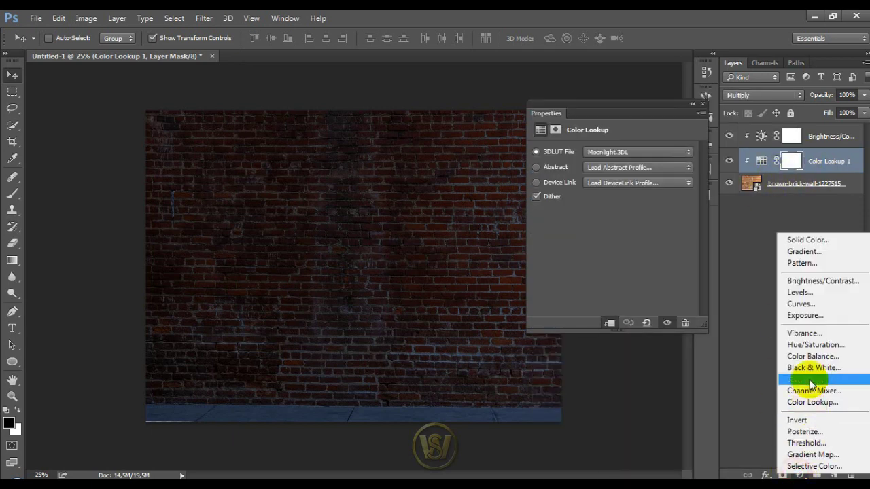
left_click(814, 345)
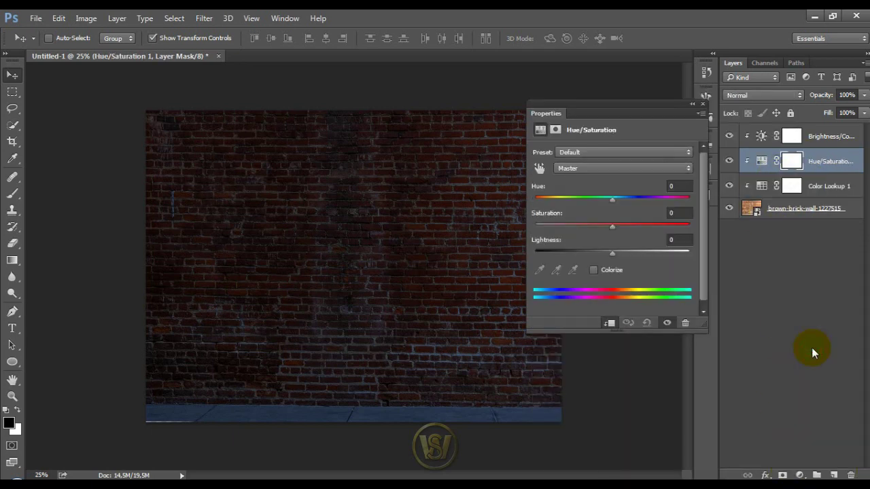
left_click(601, 173)
left_click(590, 218)
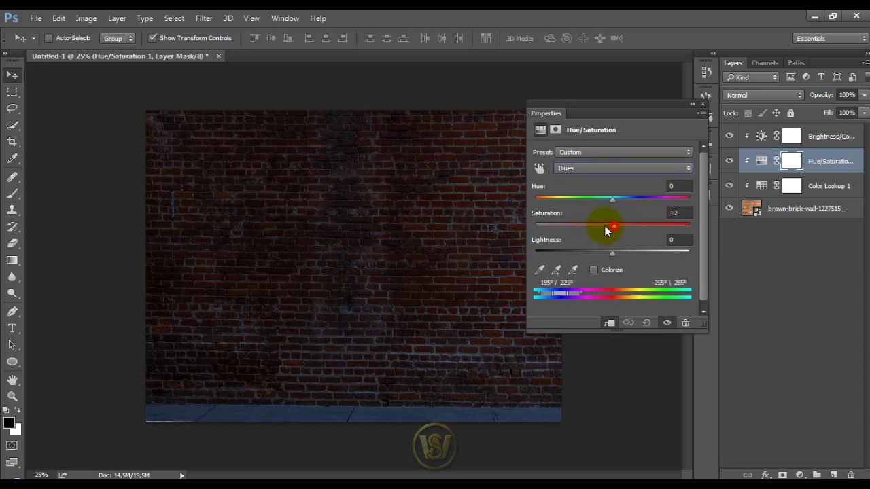
left_click_drag(605, 226, 546, 229)
Step: Set the Cyans saturation to -100 and moderately lower the Master saturation in the Hue/Saturation layer
left_click(591, 171)
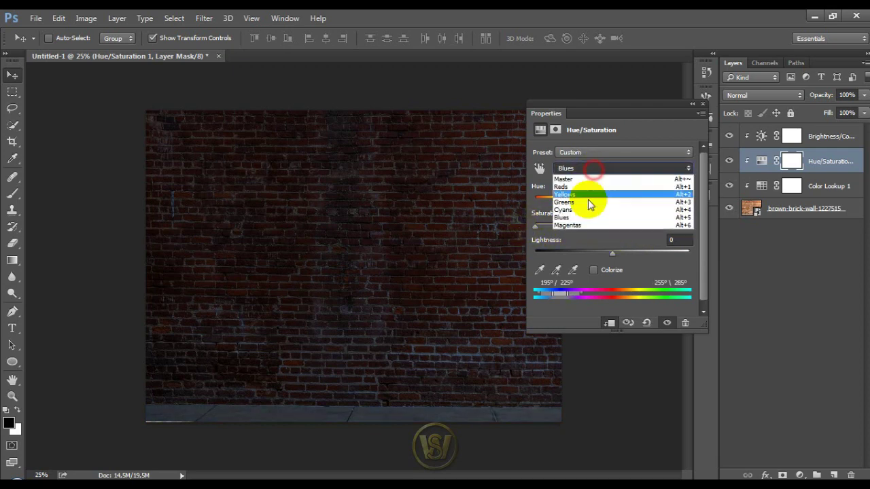
left_click(597, 208)
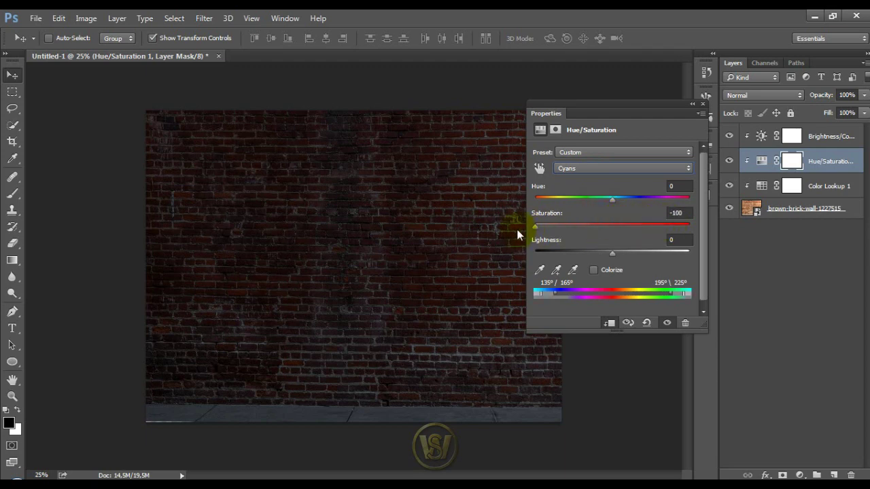
left_click(619, 169)
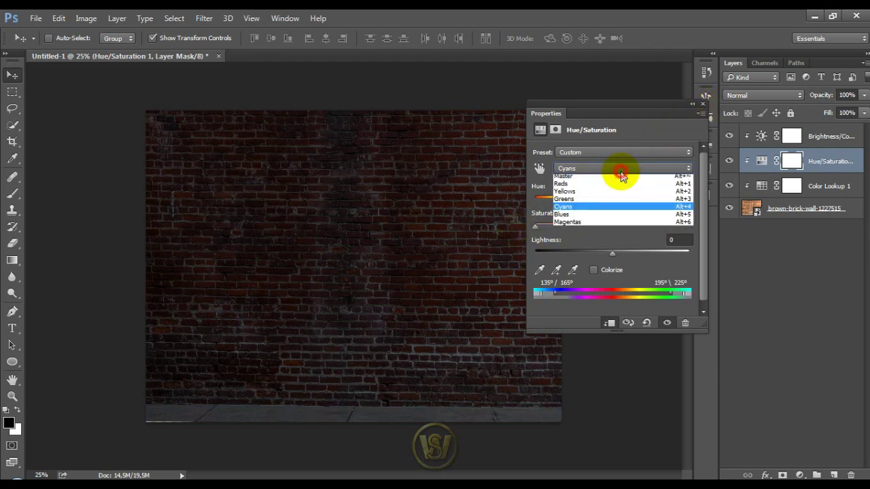
left_click(594, 178)
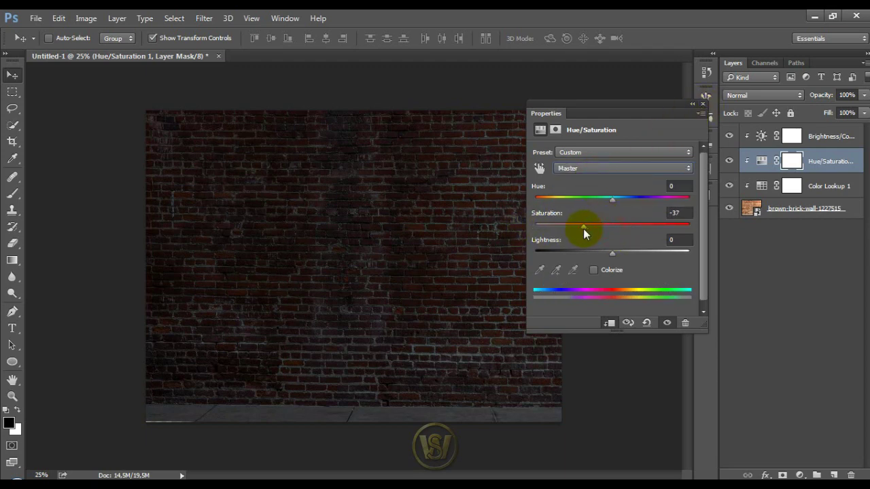
left_click_drag(587, 228, 592, 229)
left_click(705, 109)
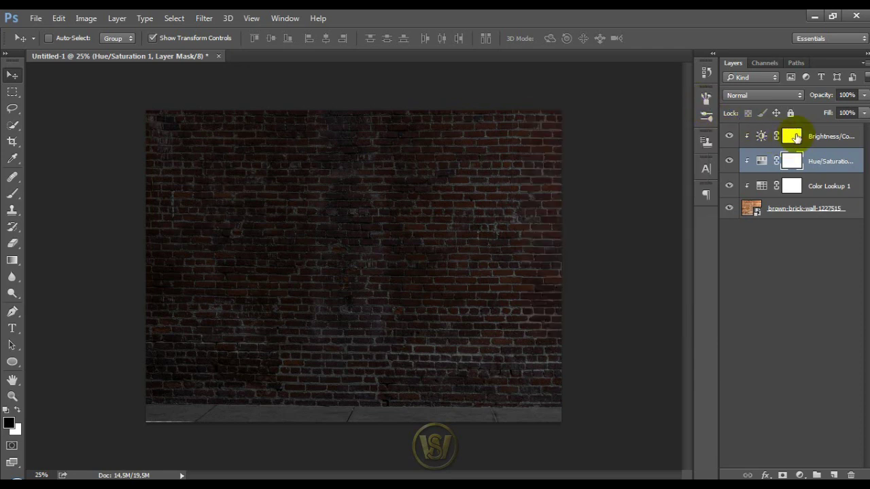
Step: Set the existing Brightness/Contrast layer's brightness to -46
double_click(760, 136)
left_click(611, 184)
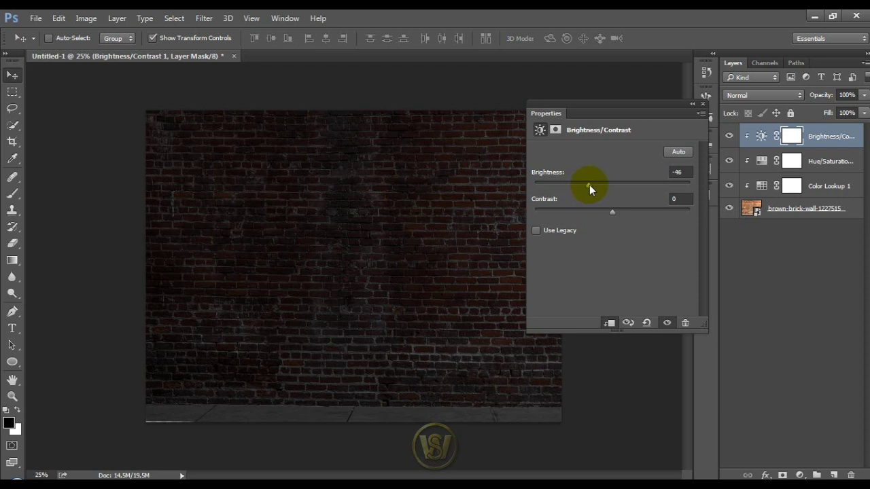
left_click(707, 109)
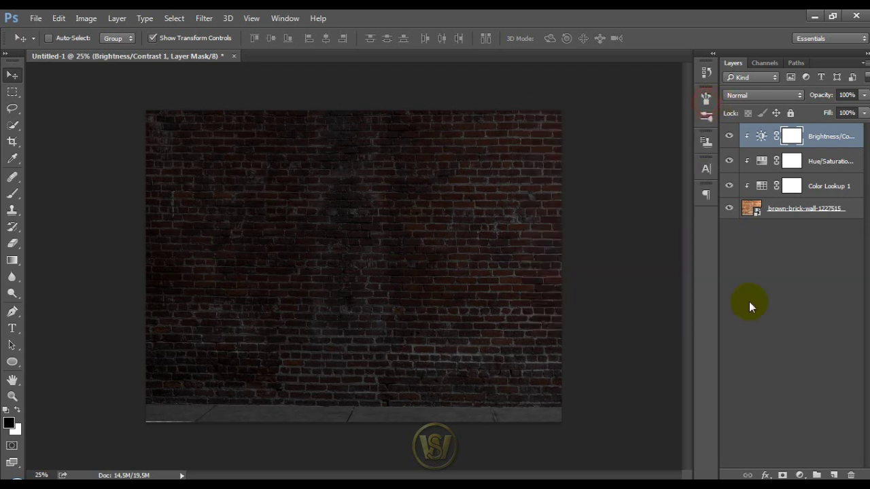
Step: Add a second Brightness/Contrast adjustment layer on top, clip it to the layers below, and set its contrast to 69
left_click(799, 475)
left_click(813, 278)
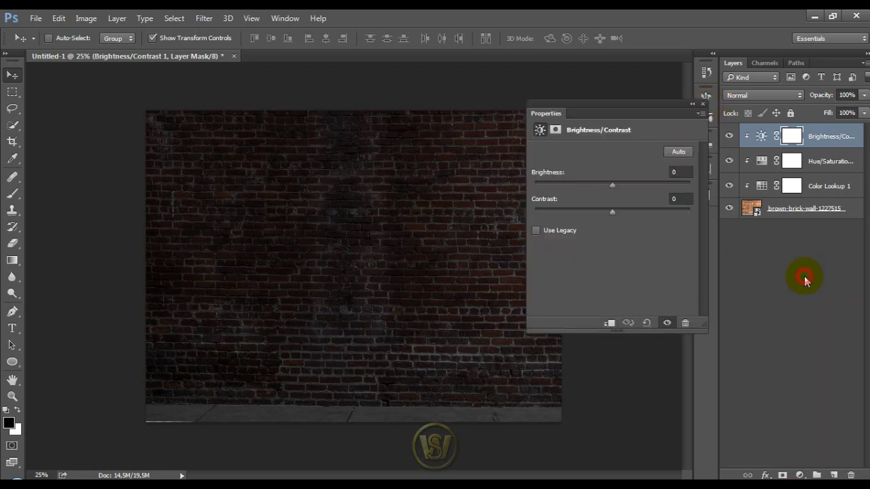
left_click(611, 323)
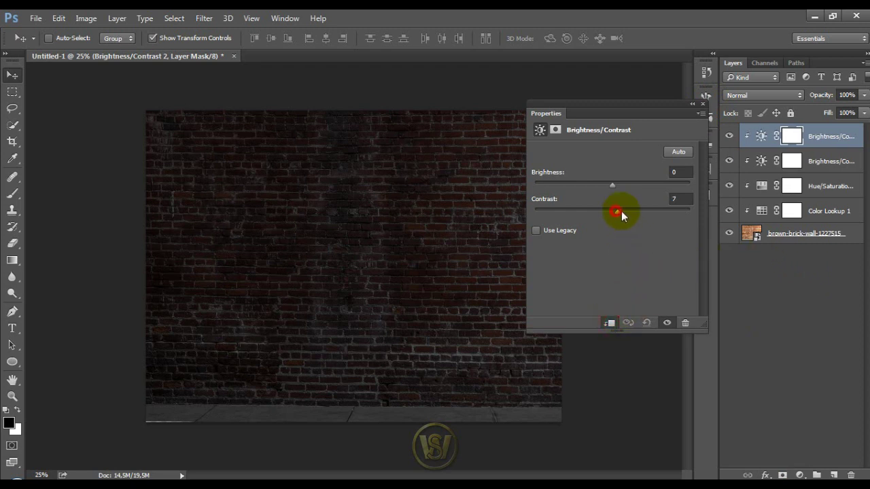
left_click_drag(655, 212, 666, 214)
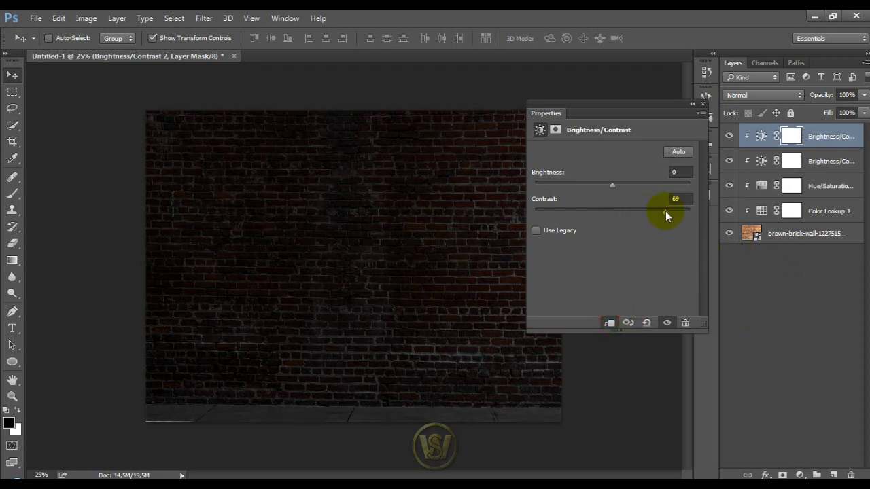
left_click(703, 106)
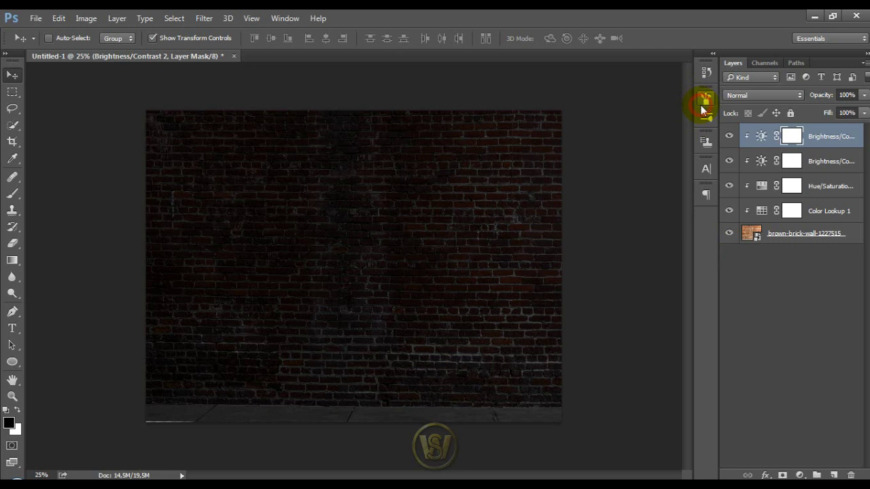
Step: Warp the brick wall layer's lower left corner slightly to adjust the pavement edge, and apply the transformation
left_click(754, 235)
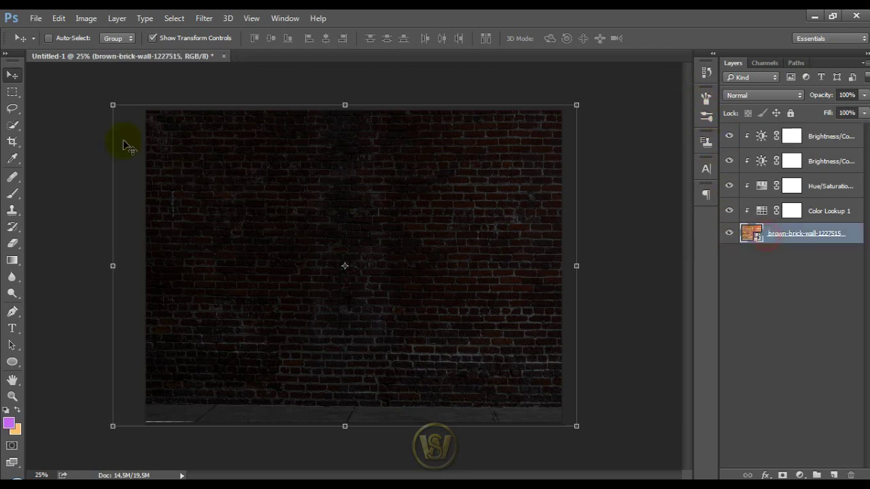
left_click(114, 425)
right_click(208, 295)
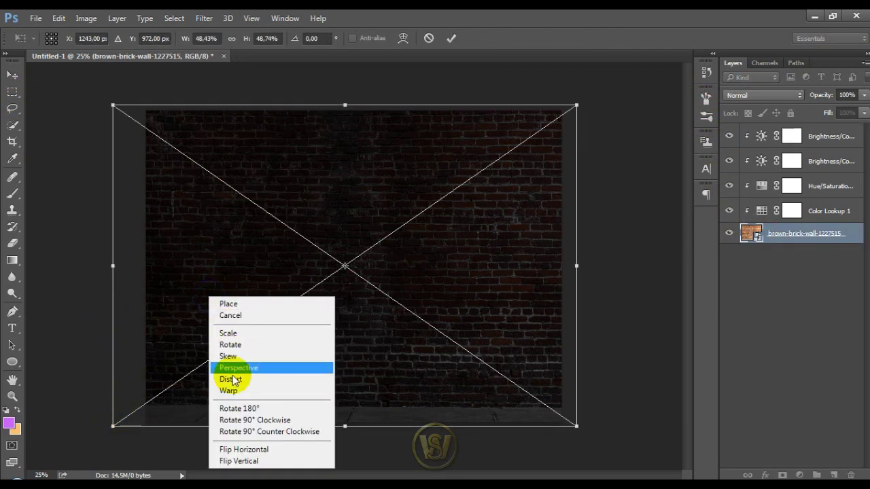
left_click(230, 392)
left_click_drag(134, 423, 136, 423)
left_click(451, 38)
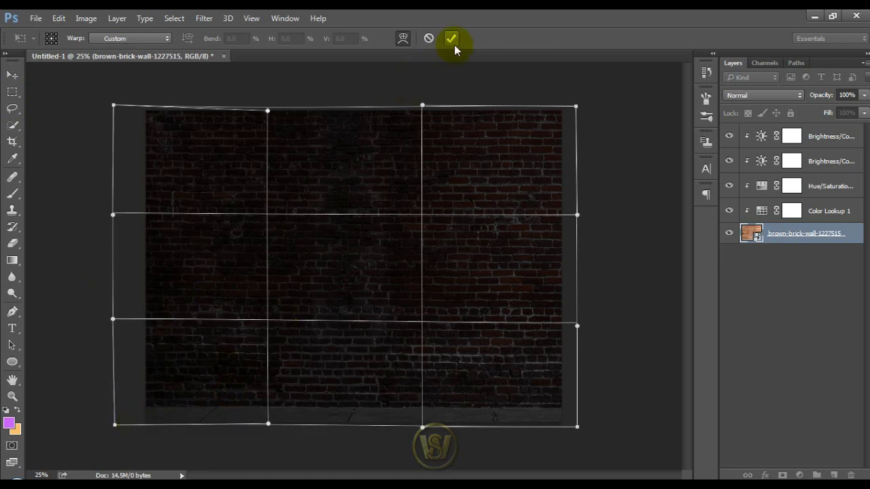
left_click(787, 238)
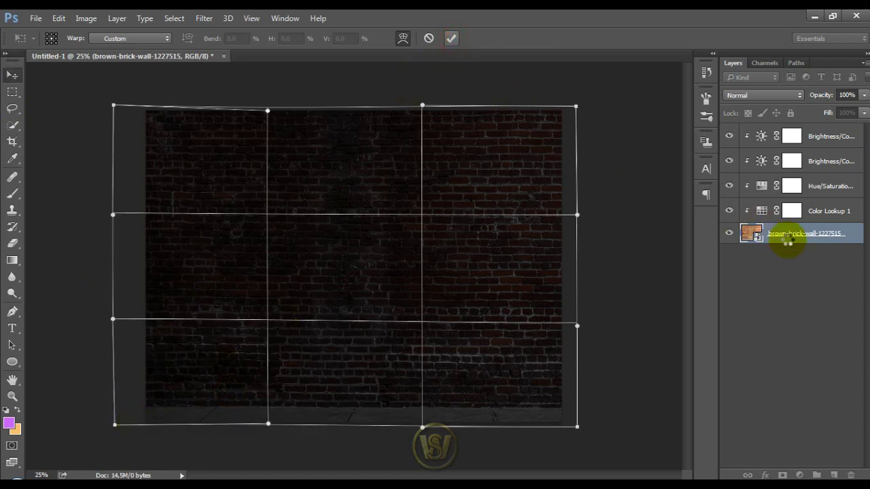
Step: Create a new empty layer above the topmost Brightness/Contrast layer and activate the Type tool
left_click(824, 137)
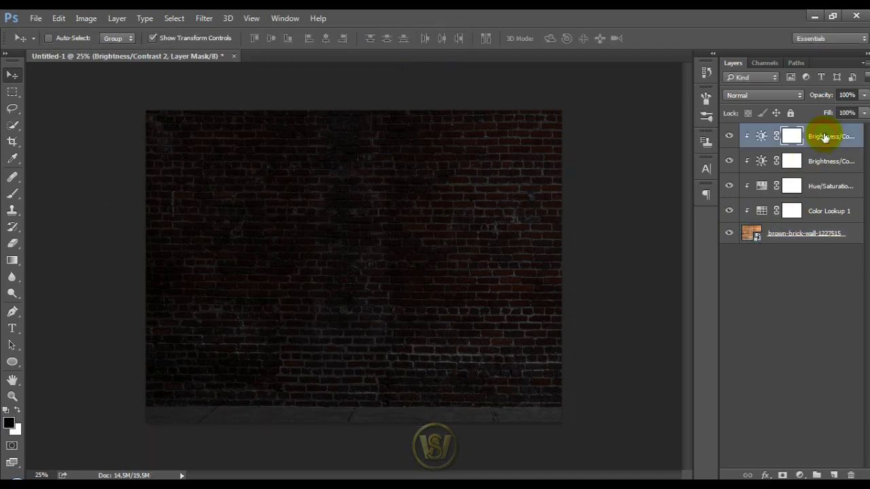
left_click(835, 475)
key("t")
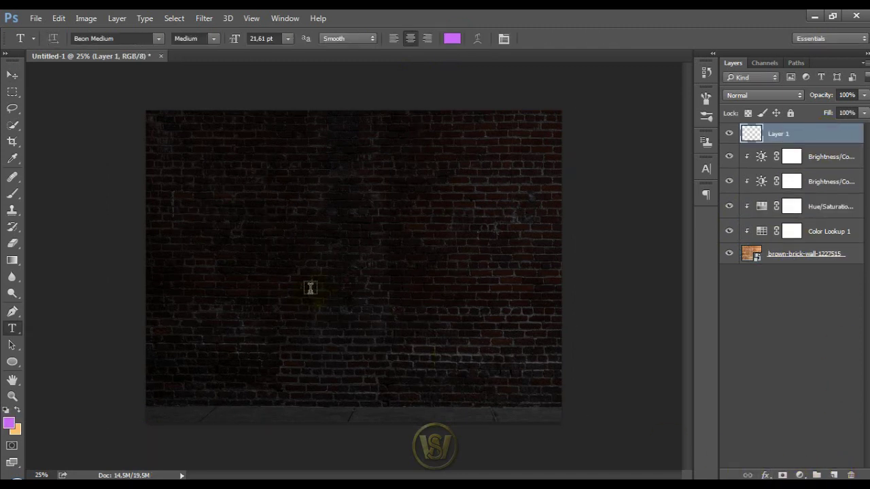
Step: Create a wide paragraph text box across the upper middle of the wall, using the Beon Medium font
left_click_drag(206, 174, 522, 302)
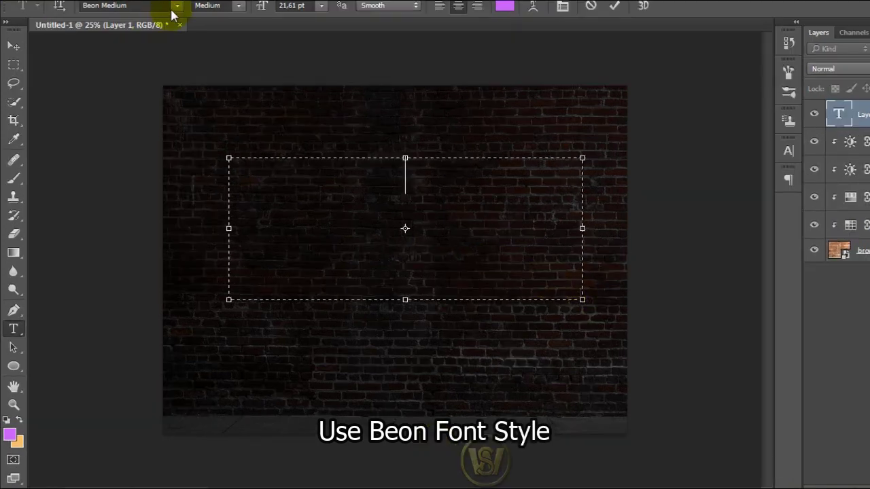
left_click(158, 38)
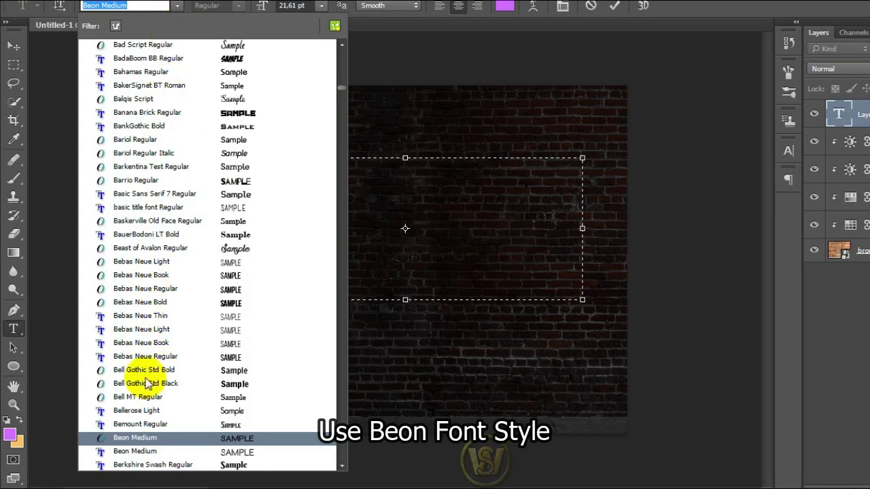
left_click(170, 442)
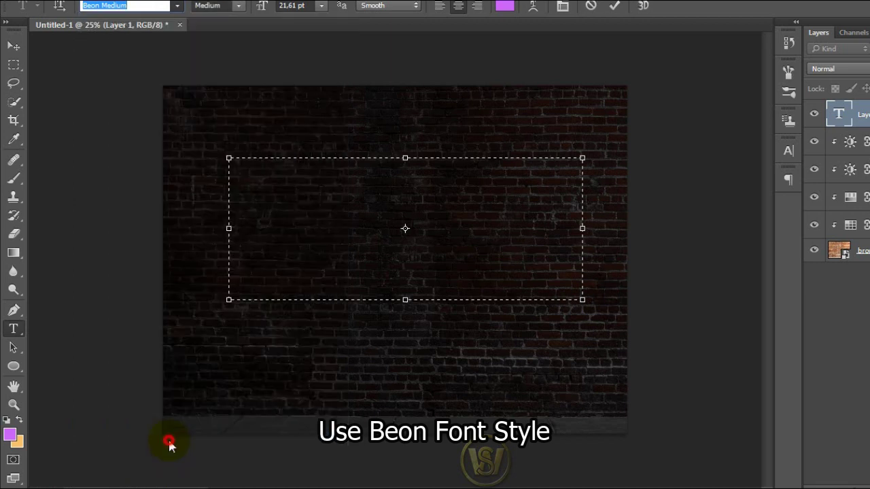
left_click(444, 211)
Step: Set the text color to the bright blue 43a4ff
left_click(504, 5)
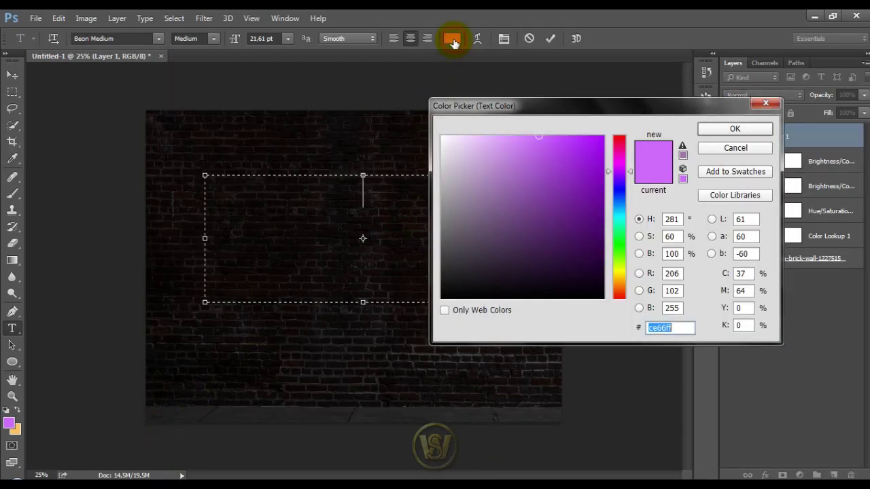
left_click_drag(620, 198, 621, 204)
left_click_drag(559, 188, 561, 123)
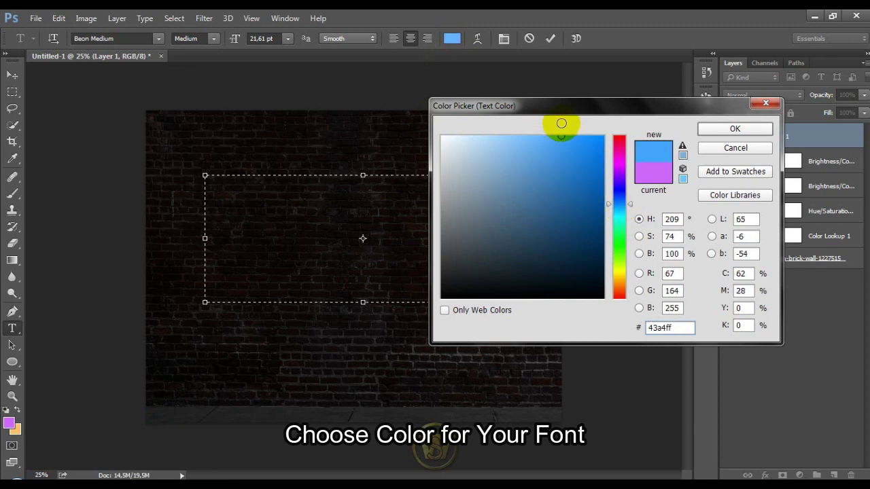
left_click(708, 131)
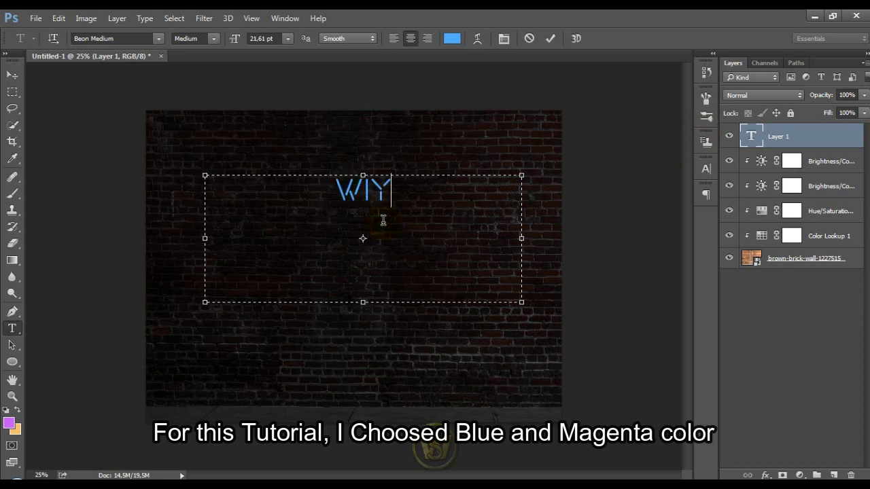
Step: Enter the text WIYARSENA, shrink the text box closely around it, and commit the text
type("ARSENA")
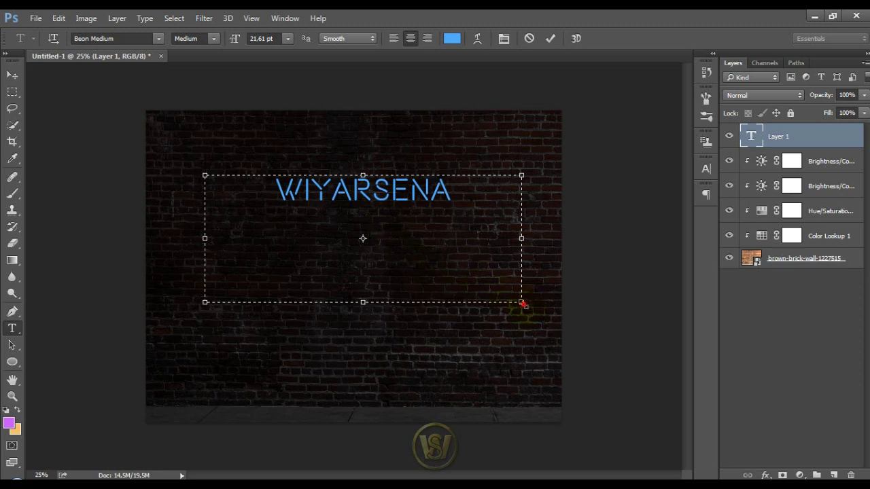
left_click_drag(523, 304, 409, 219)
left_click(551, 38)
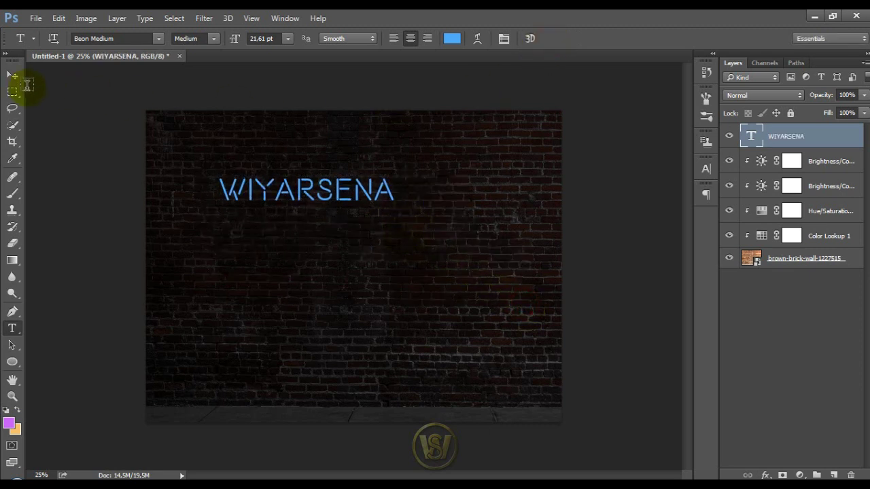
Step: Enlarge the WIYARSENA text to about 140%, center it horizontally on the wall slightly above the middle, and apply the transformation
left_click(14, 77)
left_click_drag(410, 219, 492, 235)
left_click_drag(438, 214, 454, 248)
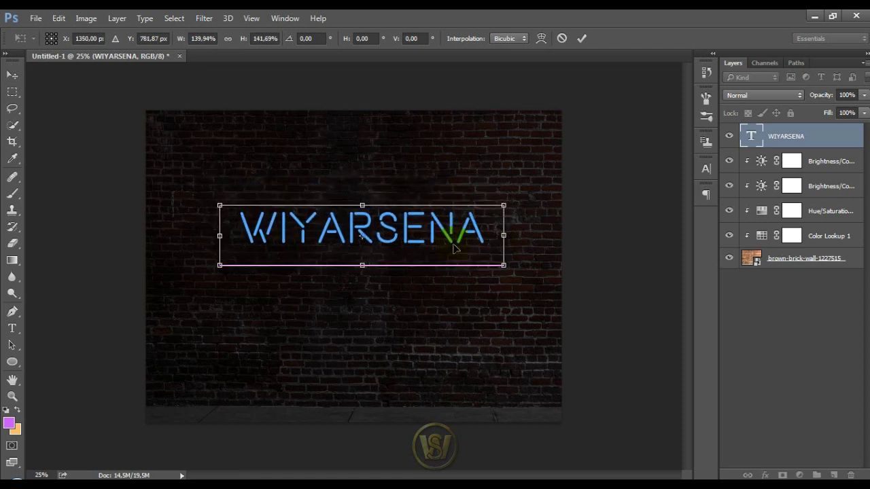
left_click(582, 39)
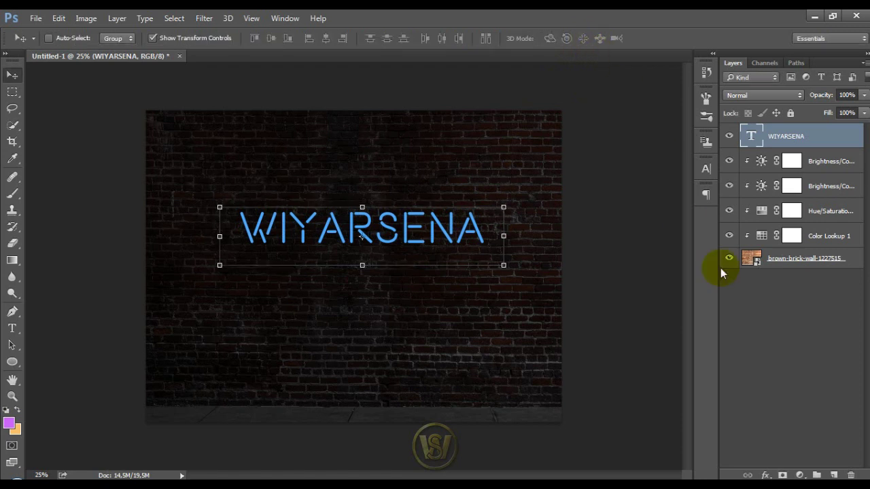
Step: Rename the lower Brightness/Contrast layer as BRIGHTNESS
left_click(785, 186)
double_click(828, 186)
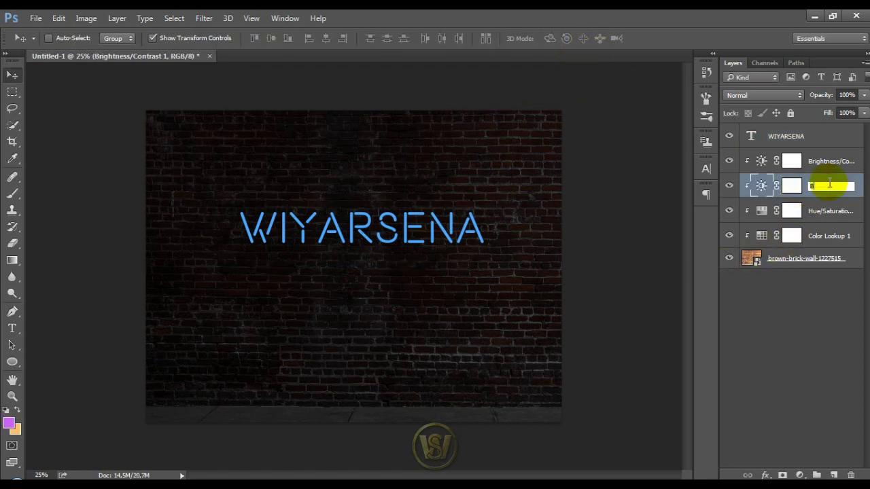
key("Return")
Step: Paint with a large soft black brush on the Color Lookup layer's mask behind the whole text, reducing brush opacity to 20%
key("b")
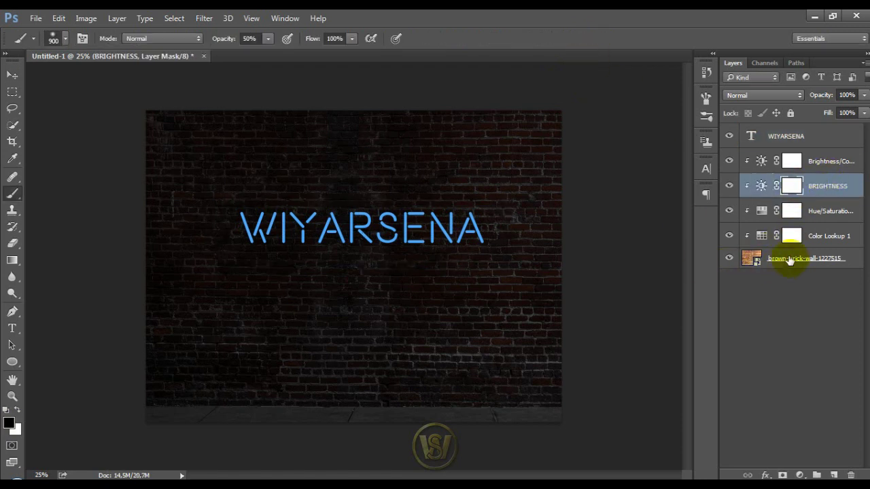
left_click(792, 236)
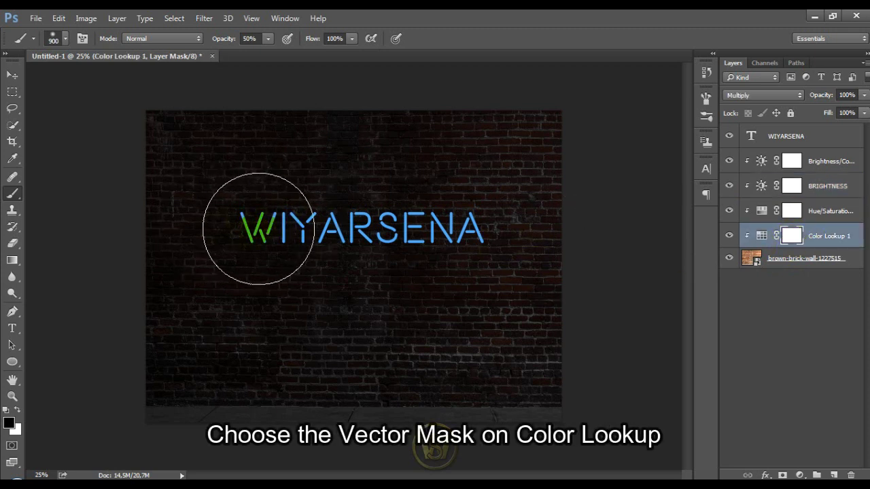
left_click_drag(260, 223, 309, 232)
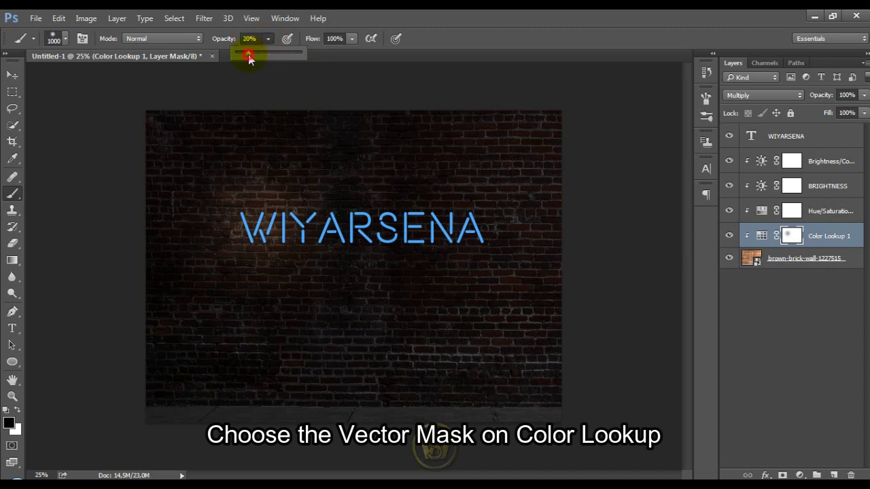
mouse_move(320, 266)
left_mouse_down()
mouse_move(317, 237)
mouse_move(457, 232)
left_mouse_up()
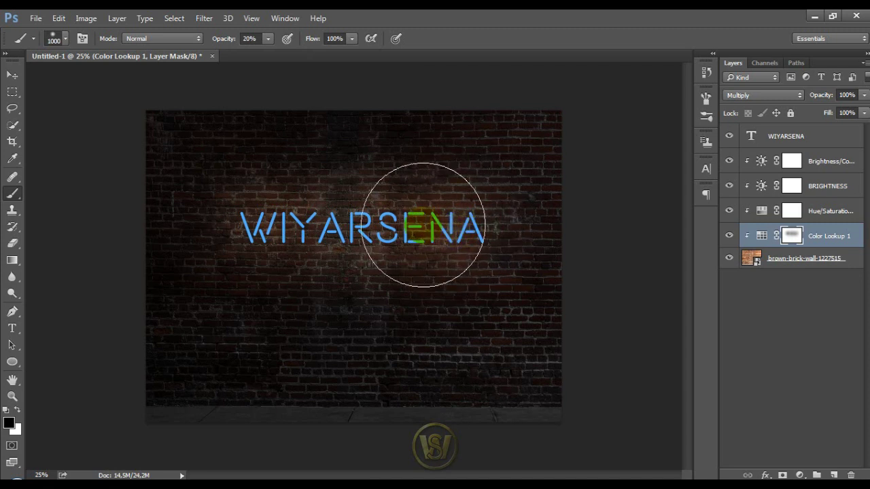
Step: Add an empty clipped layer above the Hue/Saturation layer and set the foreground color to light blue 6bcdff for the brush
left_click(839, 208)
left_click(834, 475)
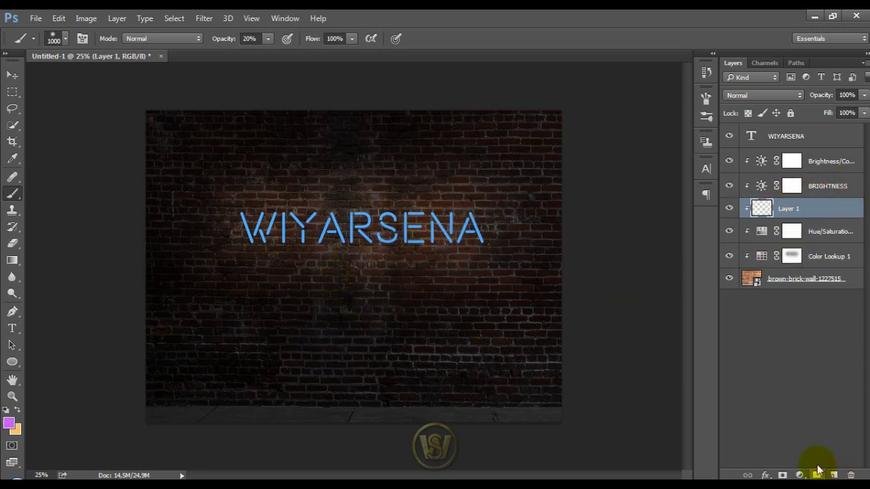
left_click(10, 426)
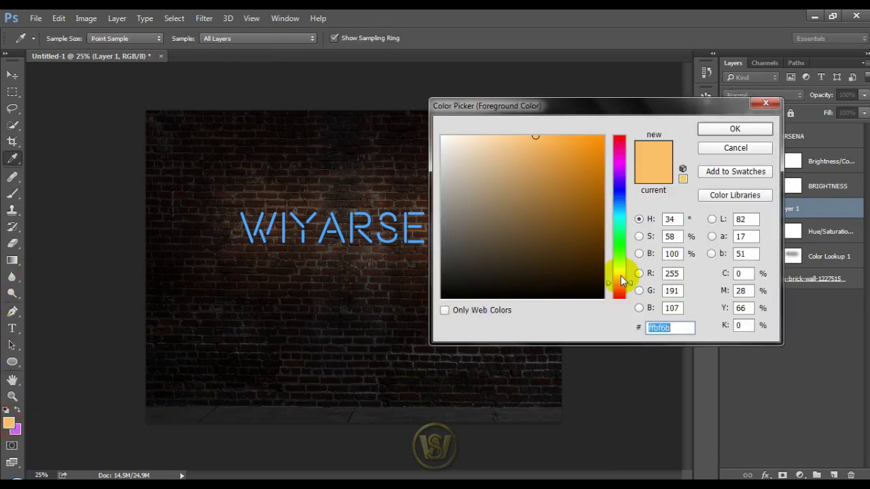
left_click_drag(620, 196, 620, 213)
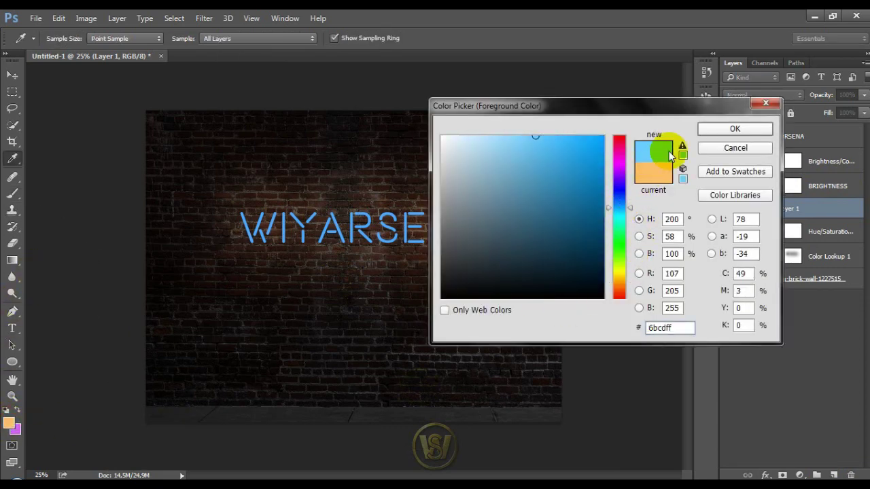
left_click(708, 128)
key("b")
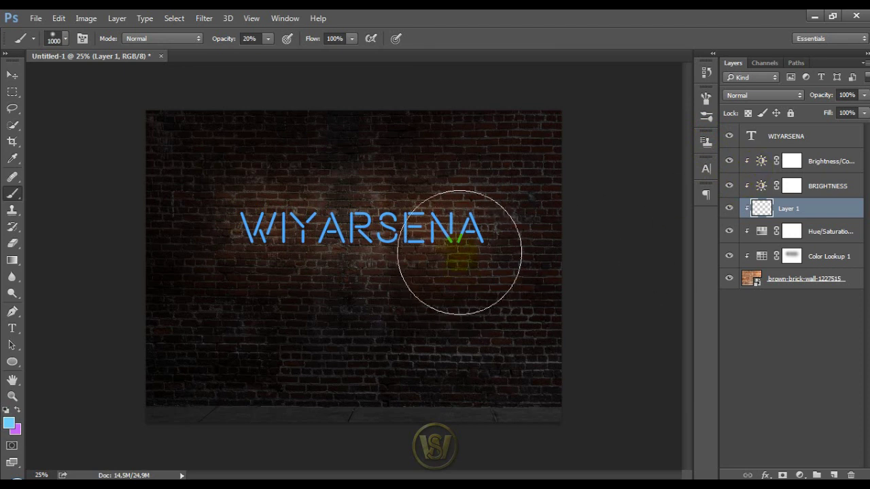
Step: Set the new layer's blend mode to Color and paint a blue glow around the text with soft 800 to 1200 px brushes
left_click(793, 95)
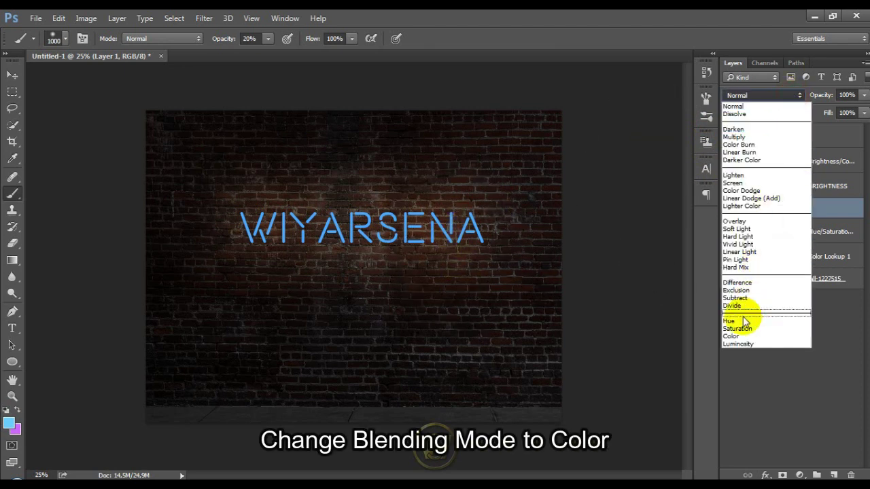
left_click(734, 337)
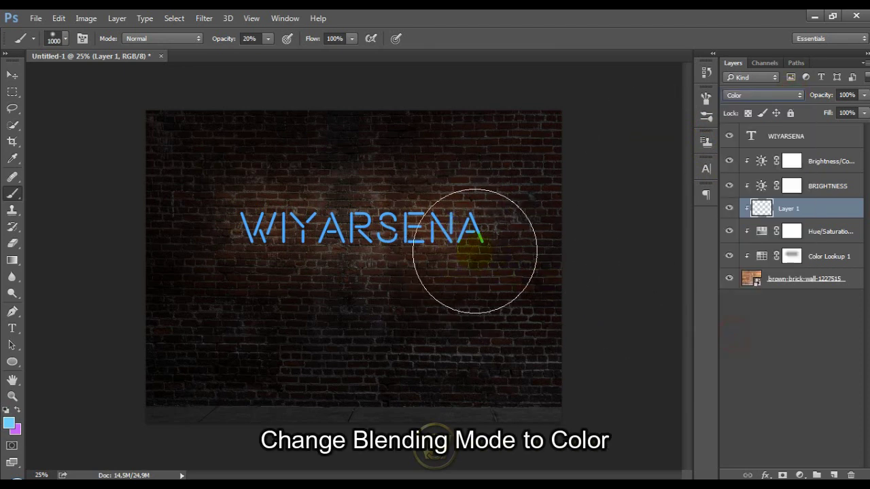
left_click(434, 229)
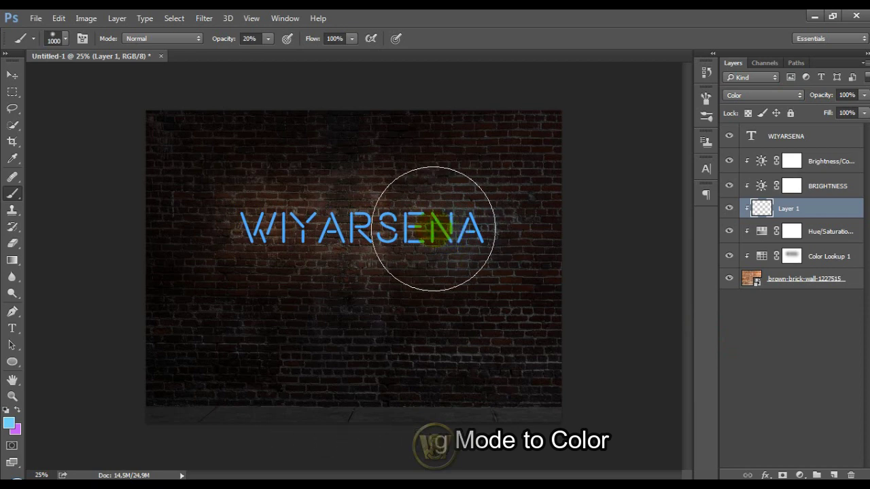
key("bracketright")
key("bracketright")
left_click(440, 229)
left_click_drag(440, 229, 275, 226)
key("bracketleft")
key("bracketleft")
key("bracketleft")
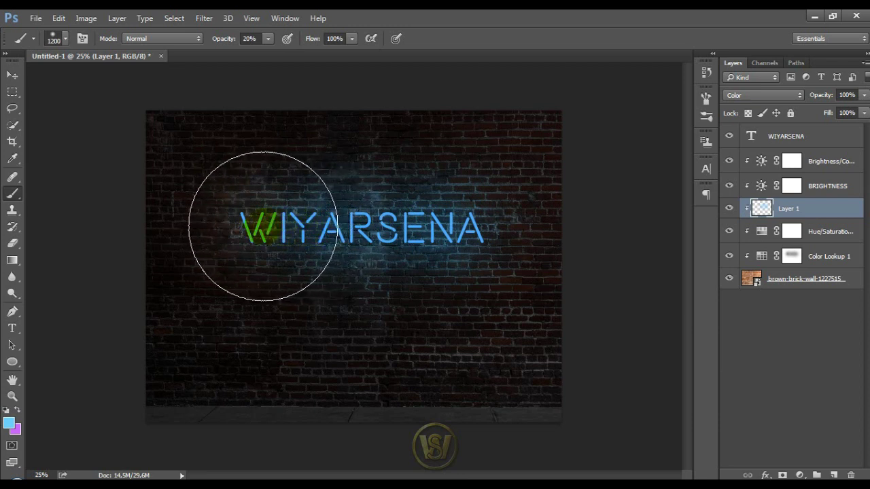
key("bracketleft")
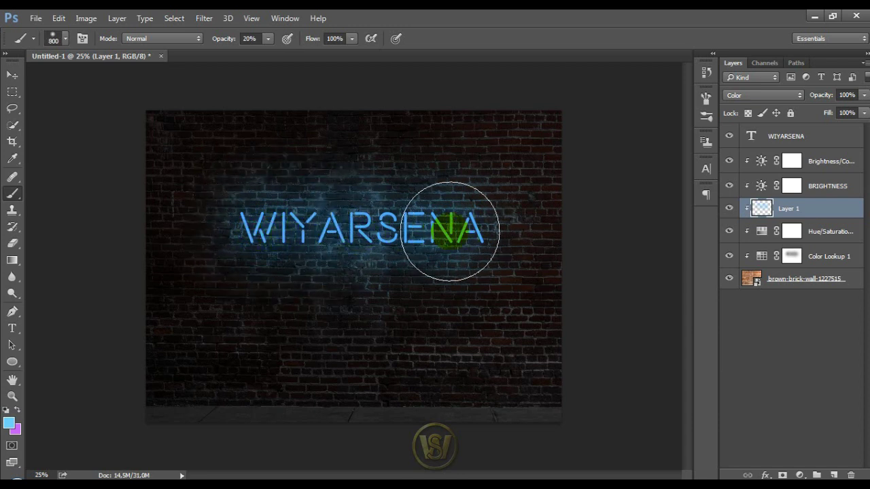
Step: Add a Bevel & Emboss effect to the WIYARSENA text layer and set its depth to 317%
left_click(771, 138)
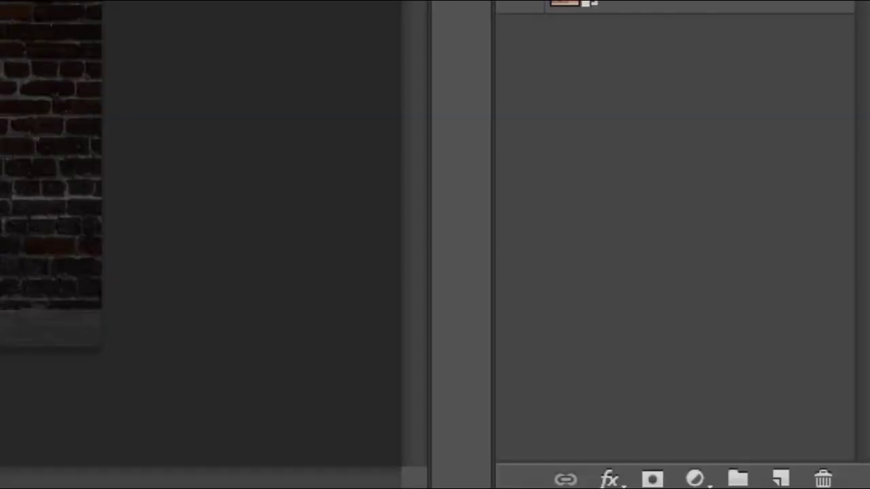
left_click(609, 478)
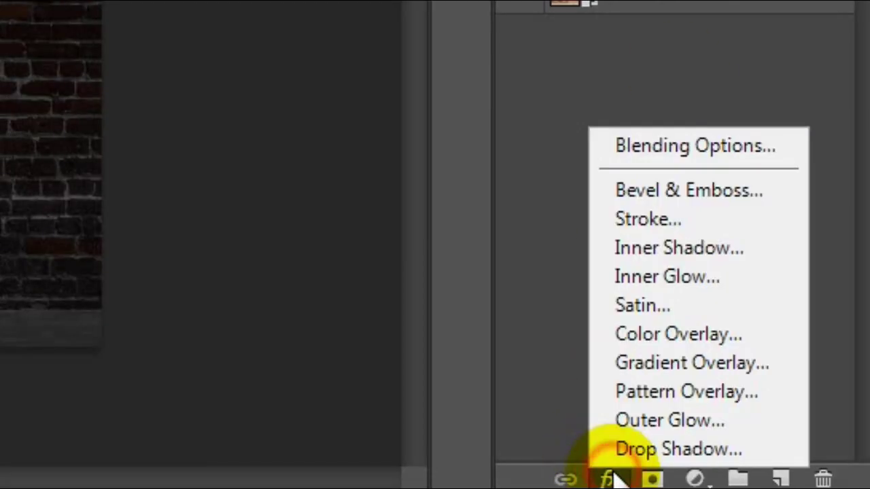
left_click(639, 190)
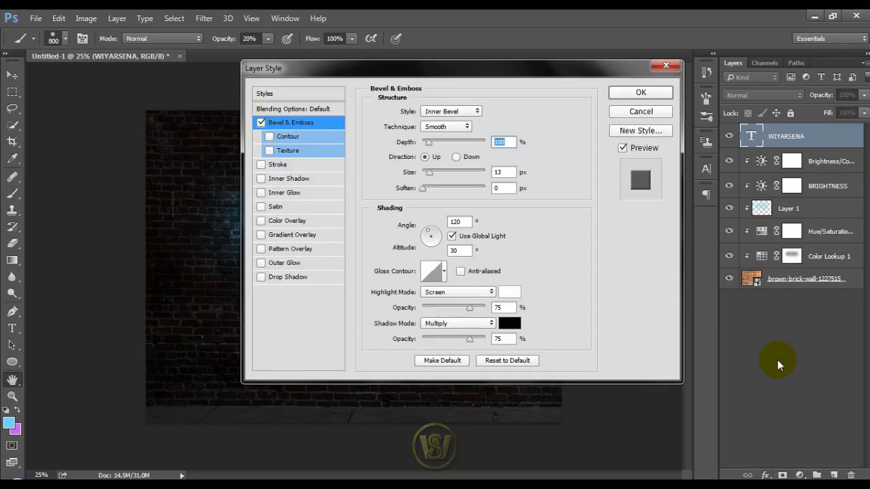
left_click_drag(379, 73, 583, 104)
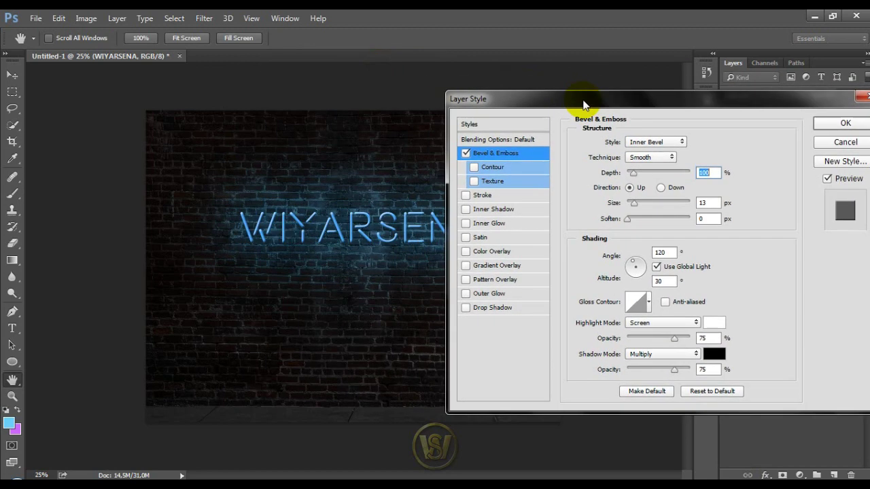
key("ctrl+plus")
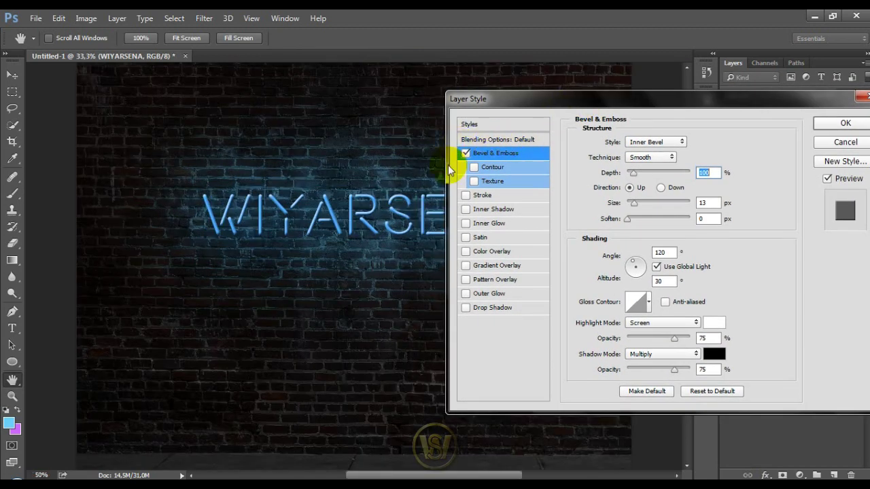
left_click_drag(344, 219, 280, 235)
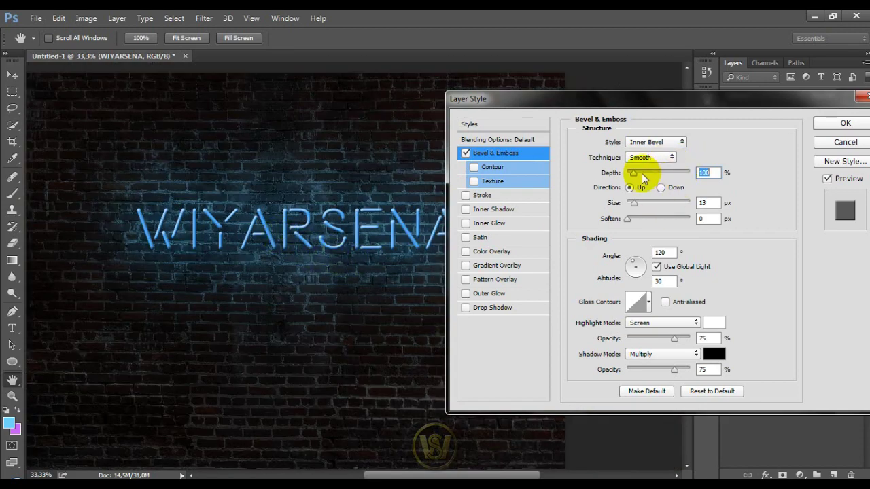
left_click_drag(642, 173, 648, 174)
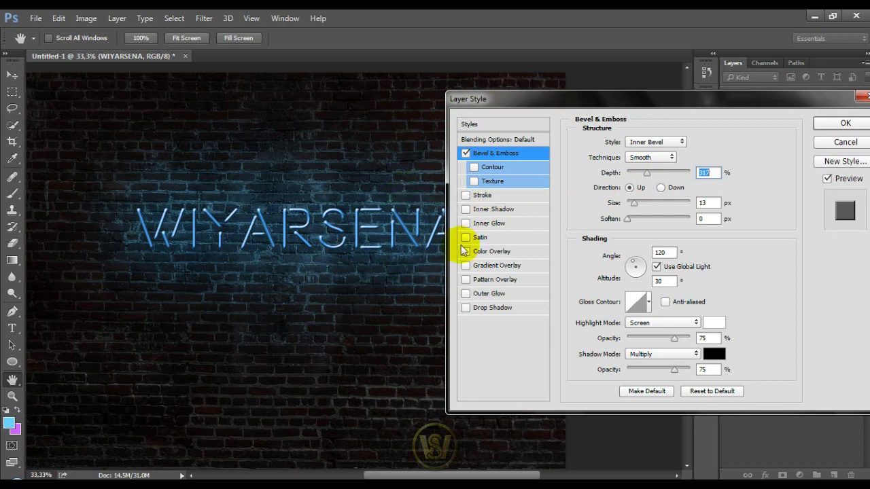
left_click_drag(385, 233, 321, 232)
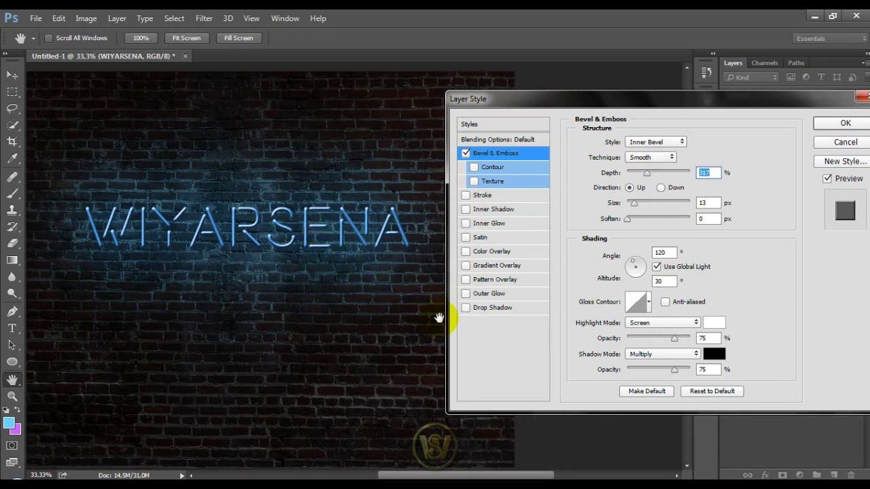
Step: Set the bevel's size to 10 px and its soften value to 5 px
left_click(633, 190)
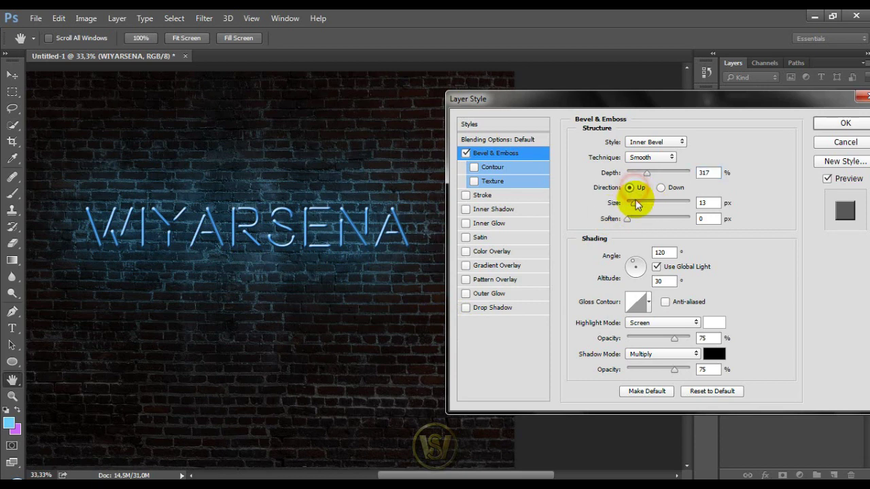
left_click_drag(638, 206, 636, 206)
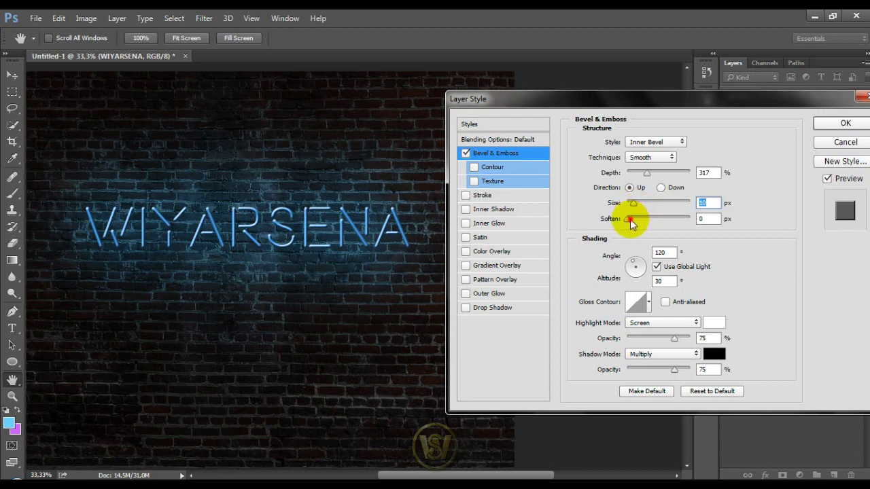
left_click(632, 219)
left_click_drag(642, 221, 648, 223)
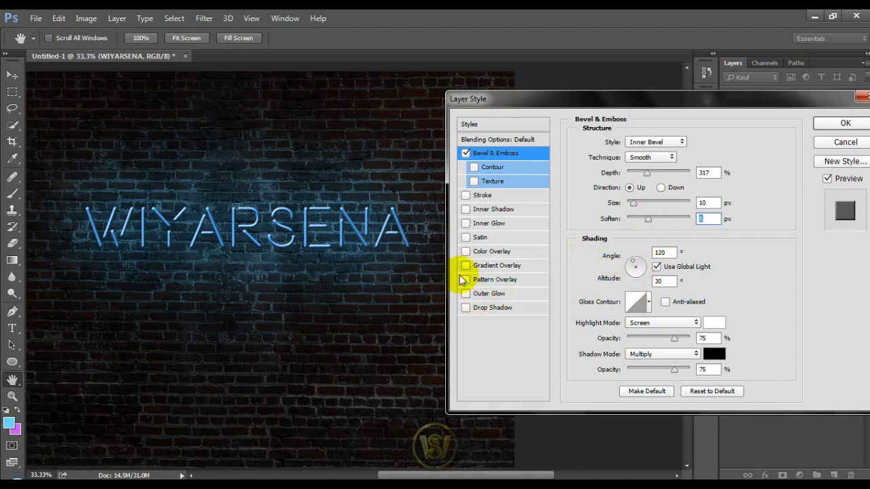
Step: Add an Inner Glow effect to the WIYARSENA text and set its glow color to bright blue 3ebdff
left_click(493, 223)
left_click(606, 191)
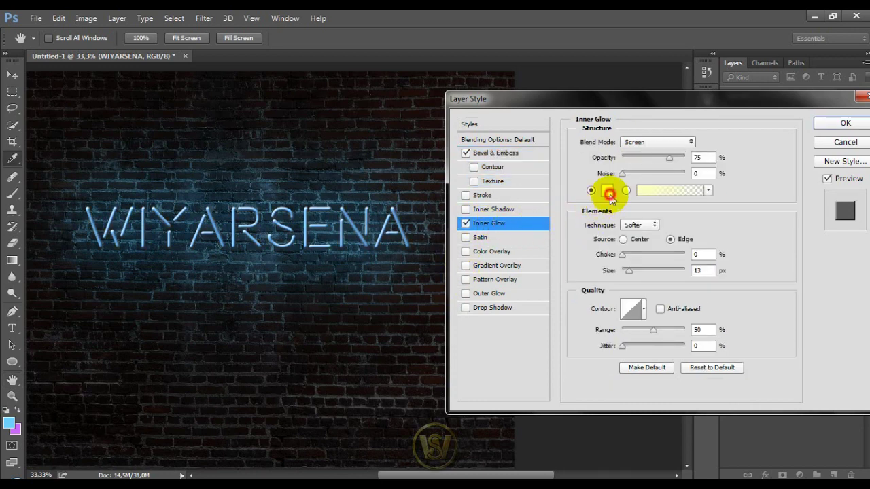
left_click(9, 423)
left_click_drag(567, 171, 565, 129)
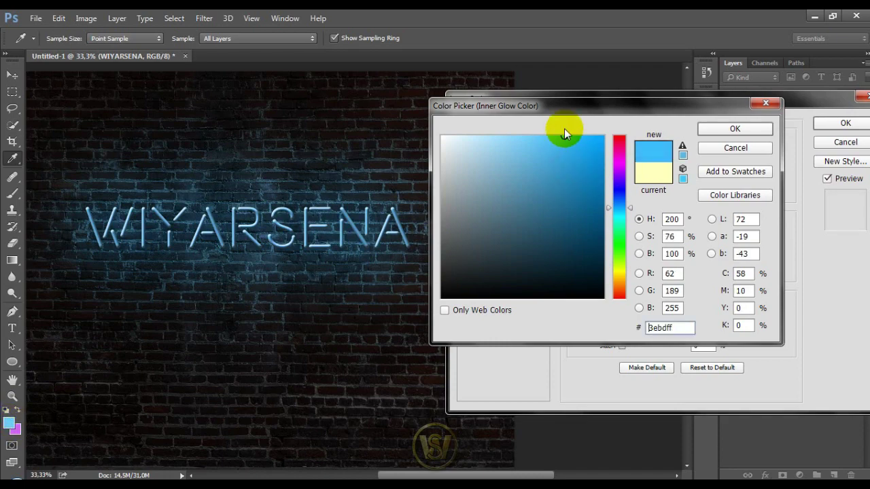
left_click(716, 132)
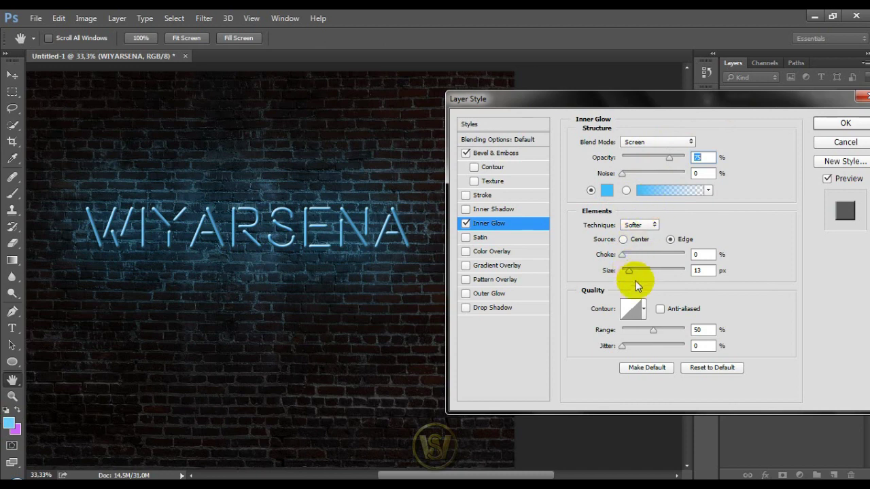
Step: Set the inner glow's opacity to 100% and its size to 90 px, keeping choke at 0%
left_click_drag(672, 157, 695, 160)
left_click(626, 257)
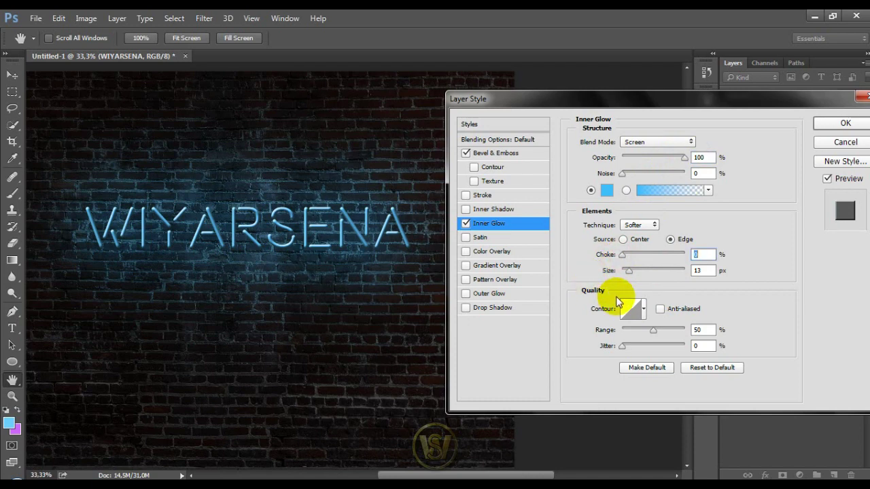
mouse_move(642, 271)
left_mouse_down()
mouse_move(664, 274)
mouse_move(647, 278)
left_mouse_up()
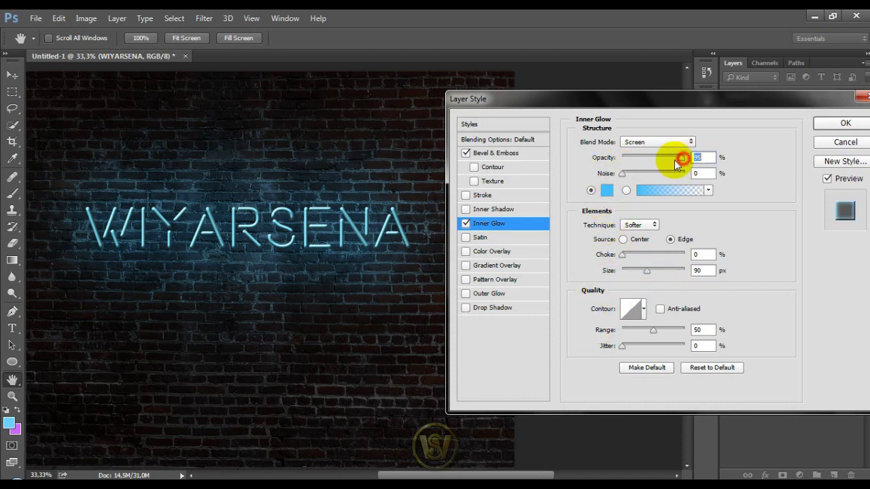
left_click_drag(675, 159, 711, 162)
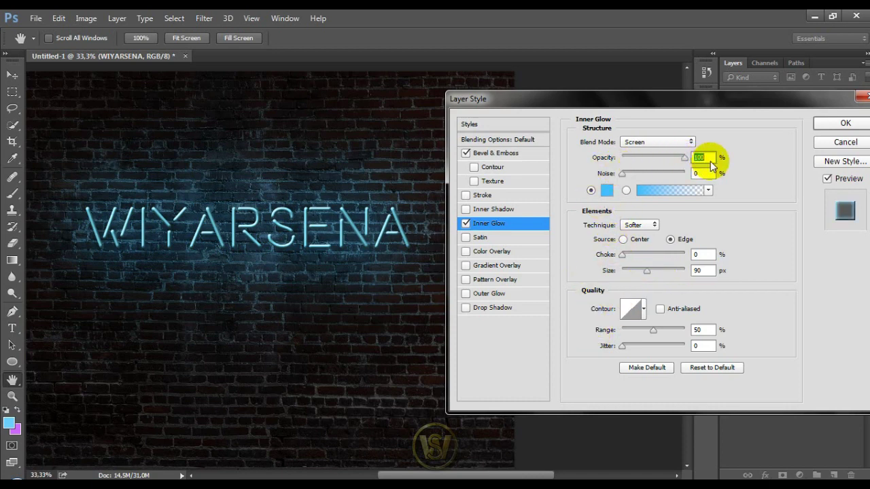
Step: Add an Outer Glow effect in Linear Dodge (Add) mode, colored with the light blue foreground color
left_click(497, 293)
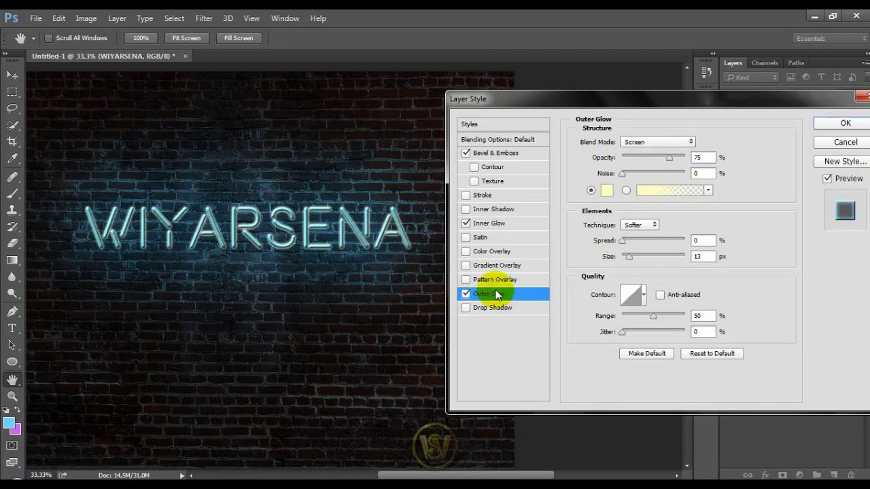
left_click(658, 140)
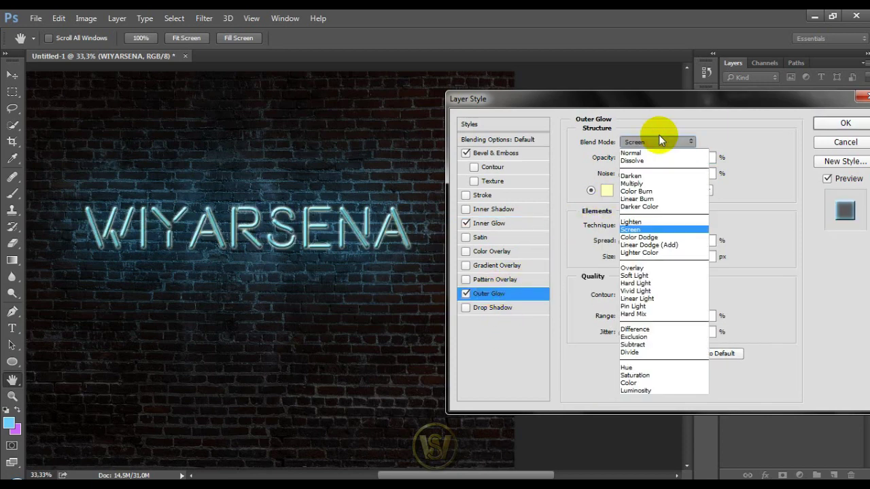
left_click(652, 246)
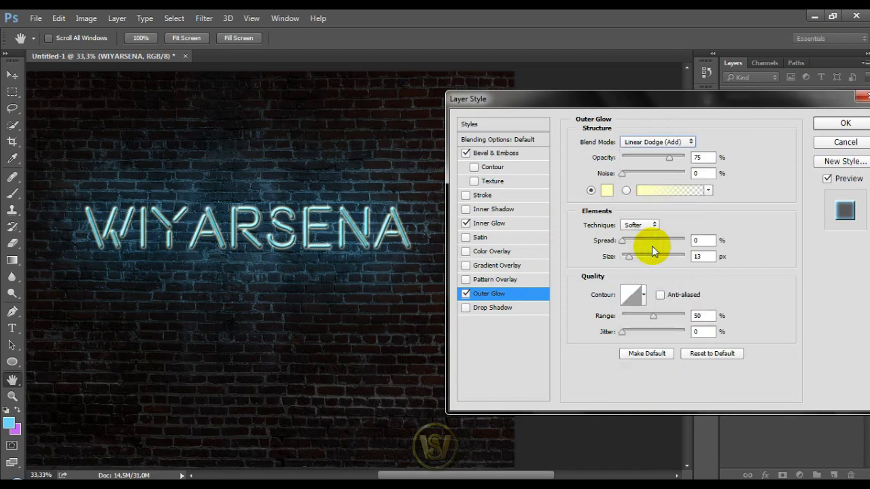
left_click(606, 191)
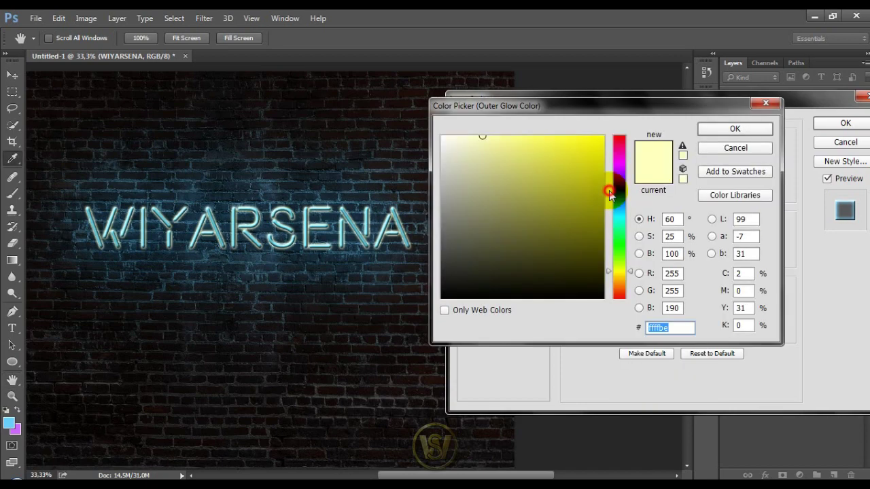
left_click(12, 421)
left_click(729, 128)
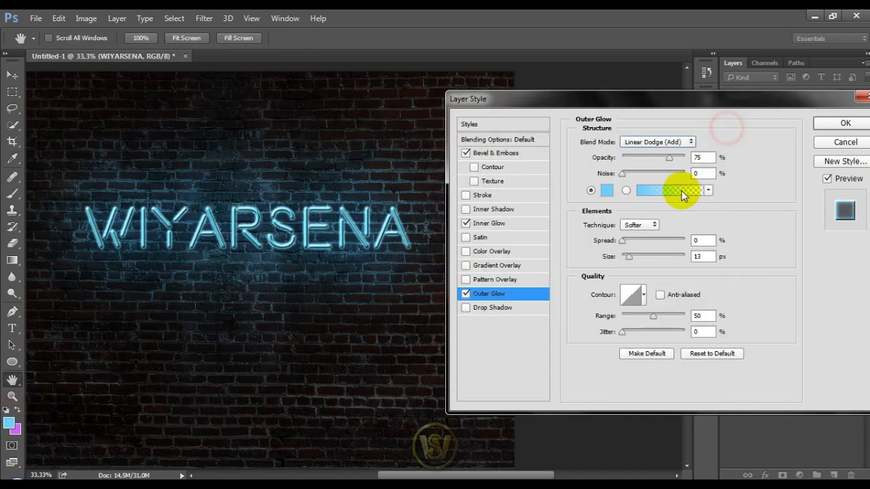
Step: Set the outer glow's opacity to 34% and spread to 4%, and fine-tune its size for a soft halo
left_click_drag(629, 257, 636, 256)
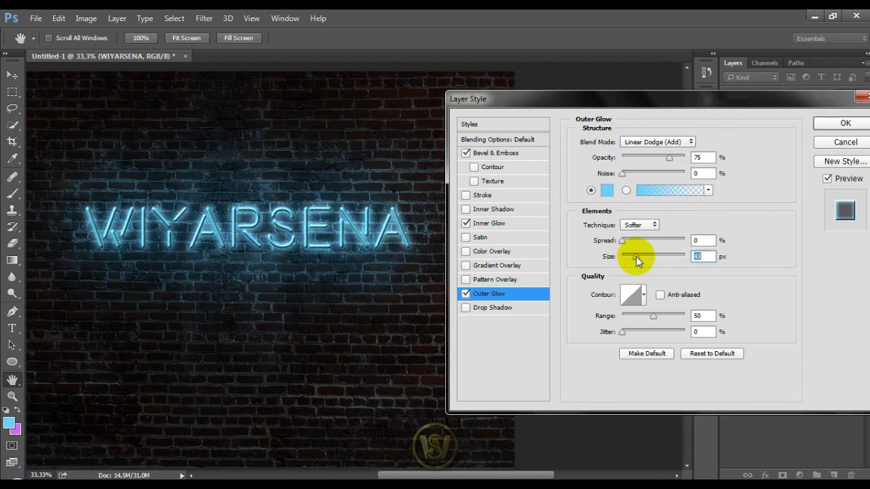
left_click_drag(636, 256, 635, 255)
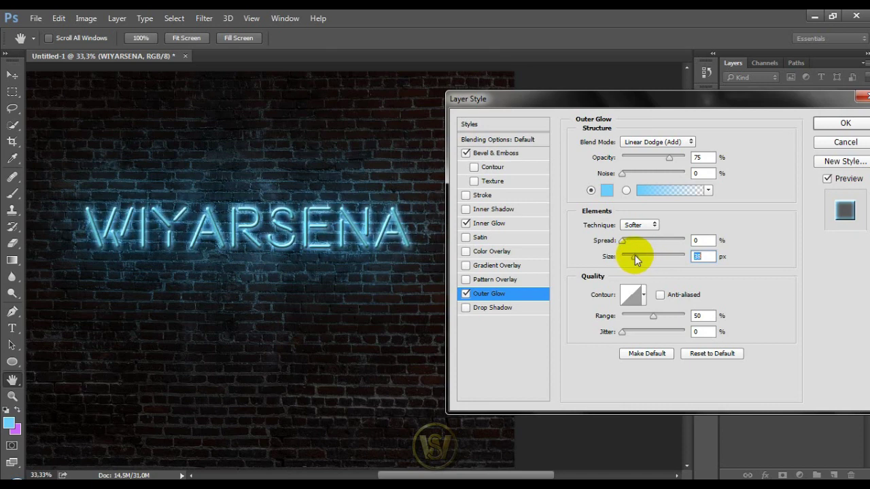
left_click(670, 163)
left_click_drag(663, 160, 660, 162)
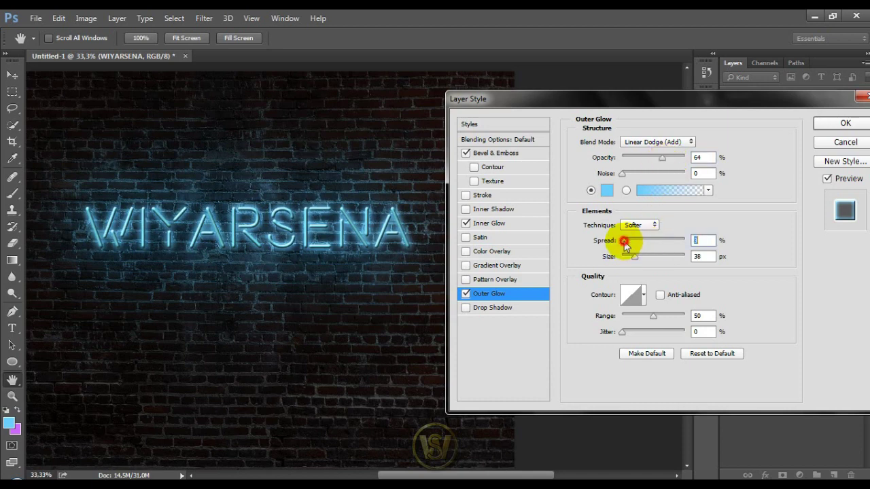
left_click_drag(624, 242, 625, 242)
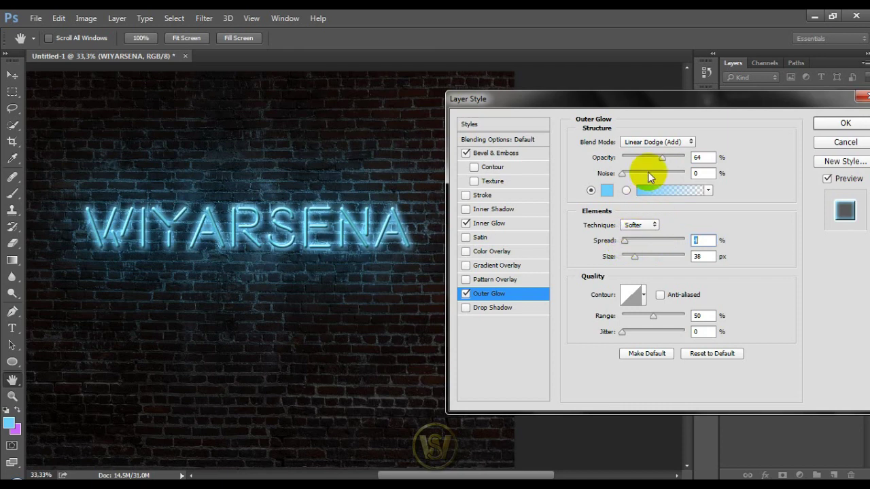
left_click_drag(661, 158, 643, 157)
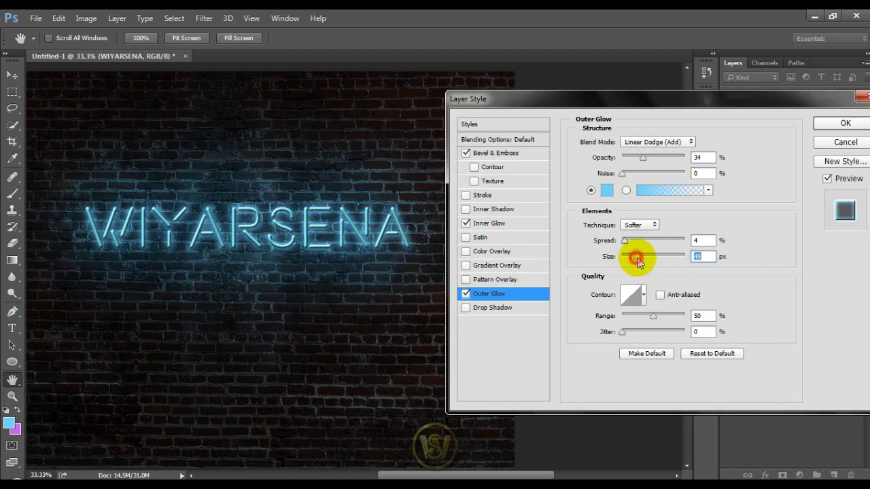
left_click_drag(637, 259, 633, 258)
Step: Add a Drop Shadow effect to the text and set its angle to 90°
left_click(490, 310)
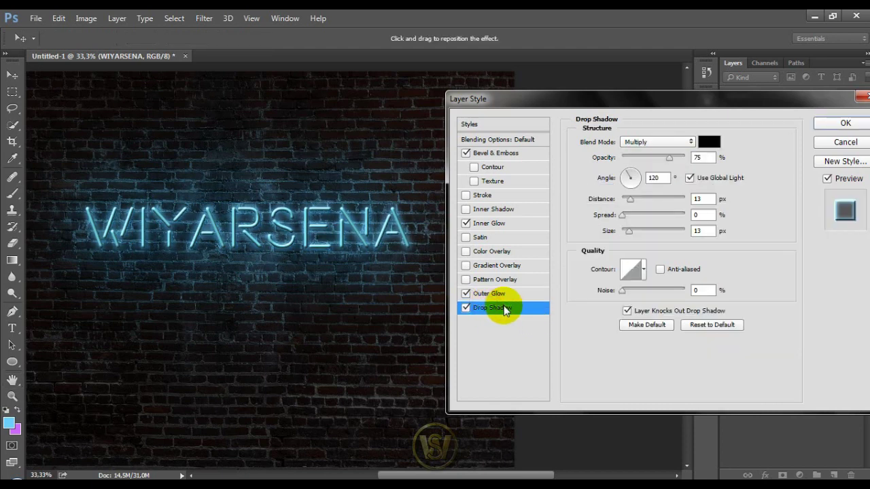
left_click_drag(631, 185, 630, 164)
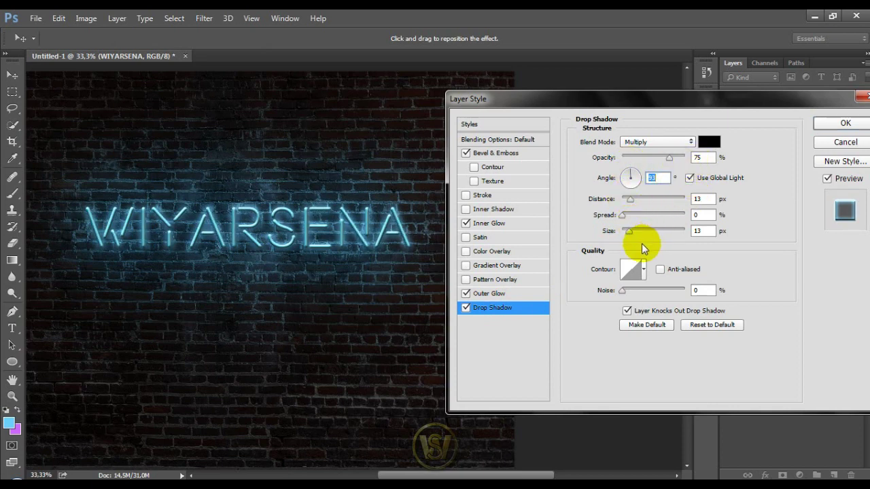
left_click_drag(630, 234, 633, 233)
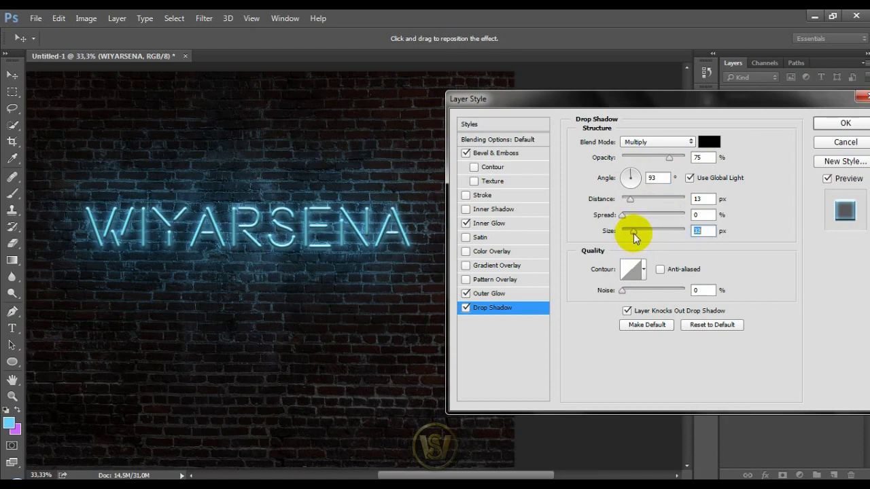
scroll(351, 223, "up", 2)
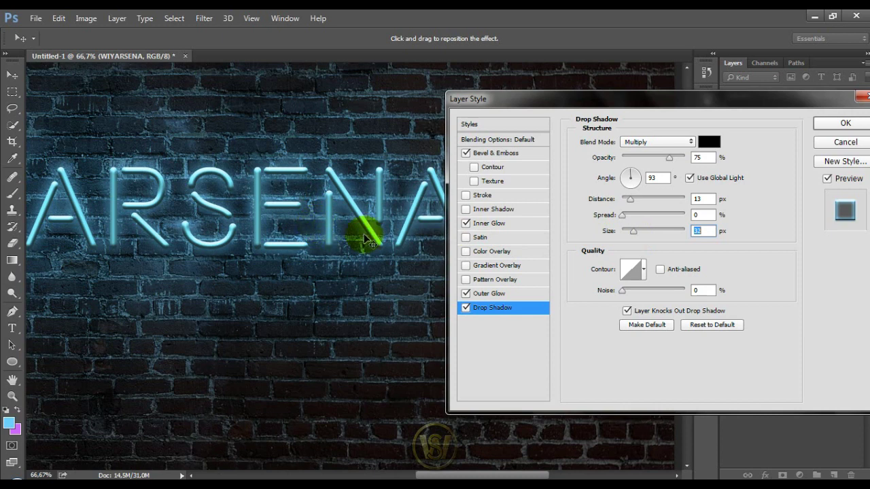
left_click_drag(626, 180, 631, 198)
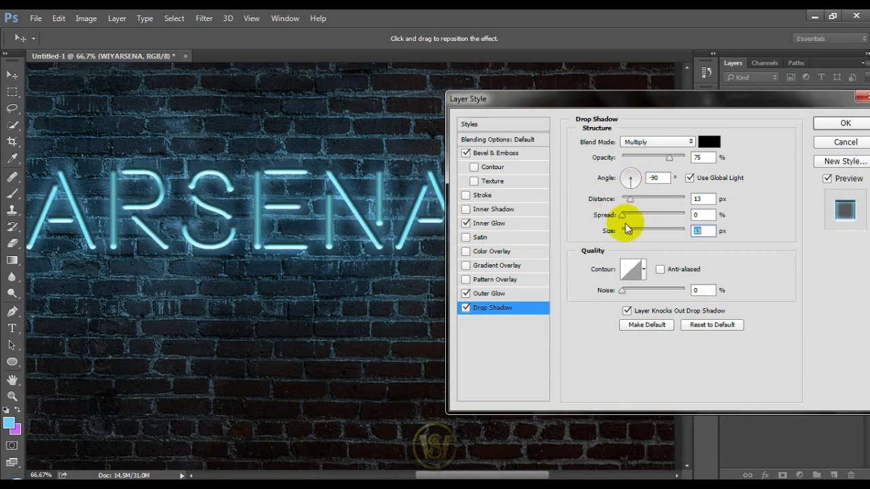
left_click_drag(632, 175, 630, 165)
type("90")
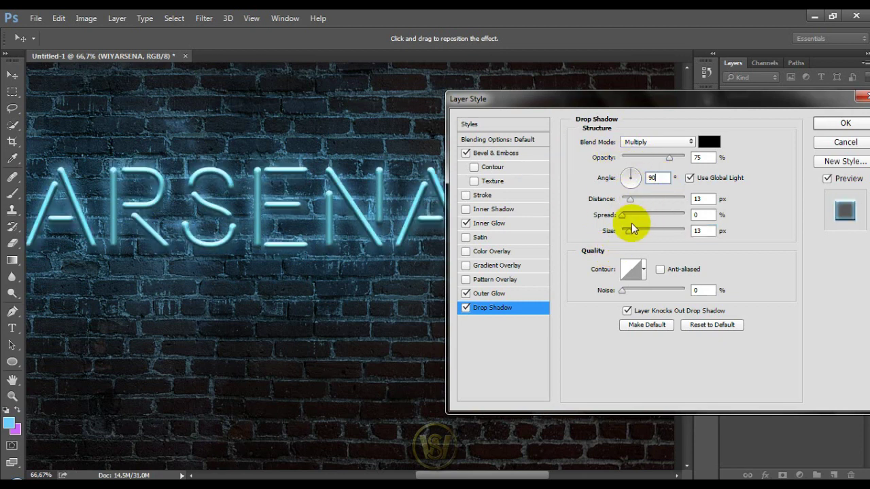
Step: Set the drop shadow's opacity to 100%, distance to 18 px and size to 9 px, and apply the layer styles
left_click_drag(623, 216, 639, 233)
left_click_drag(639, 198, 637, 197)
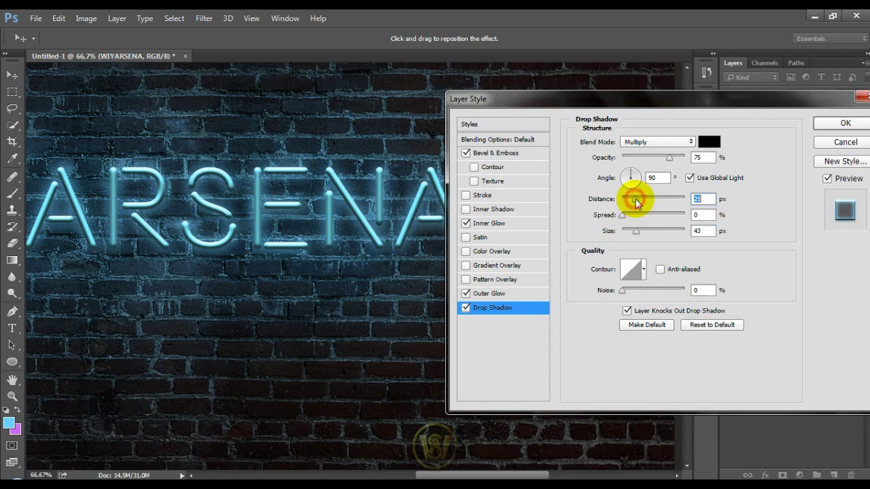
left_click_drag(670, 158, 692, 158)
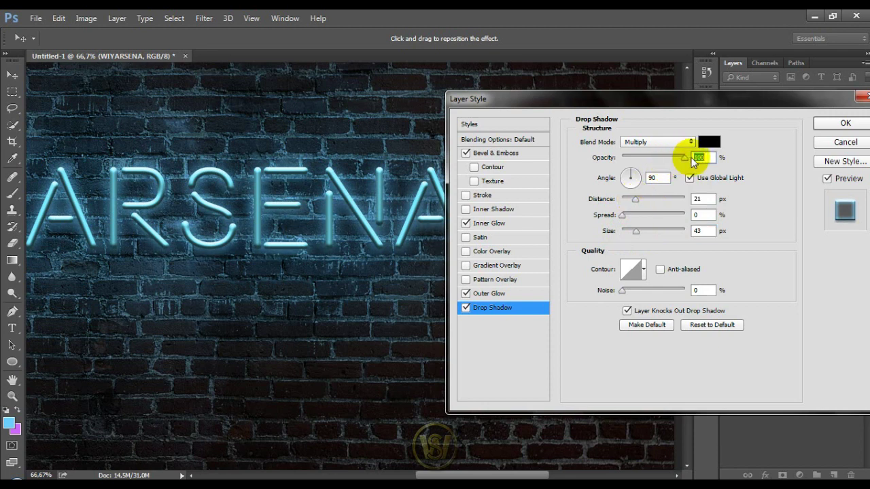
left_click_drag(648, 202, 648, 201)
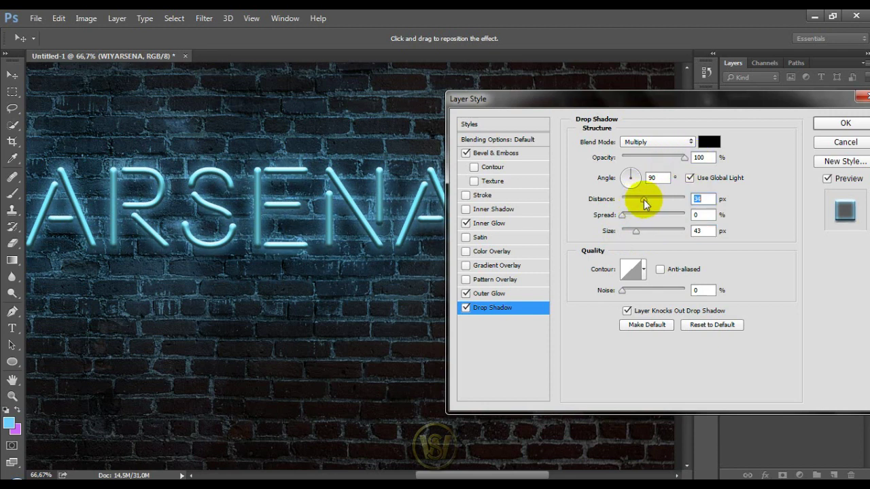
left_click_drag(636, 232, 628, 232)
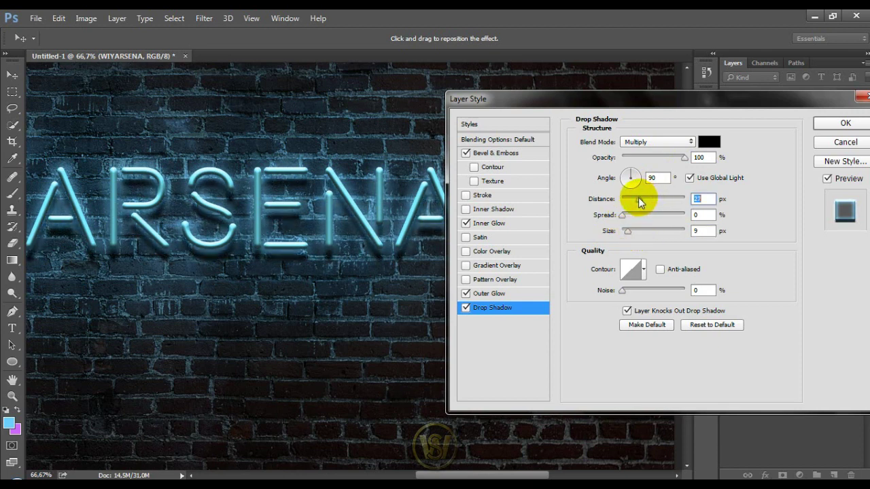
left_click_drag(639, 197, 636, 198)
left_click_drag(683, 157, 681, 159)
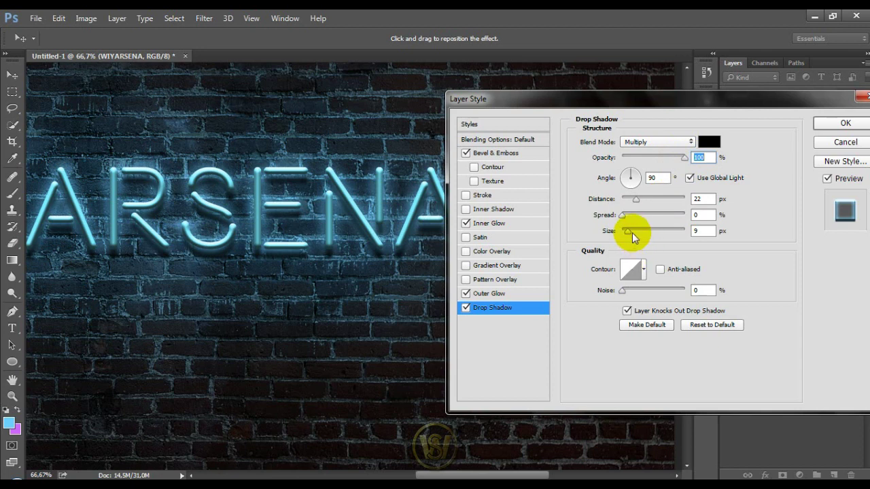
mouse_move(640, 202)
left_mouse_down()
mouse_move(649, 204)
mouse_move(637, 206)
left_mouse_up()
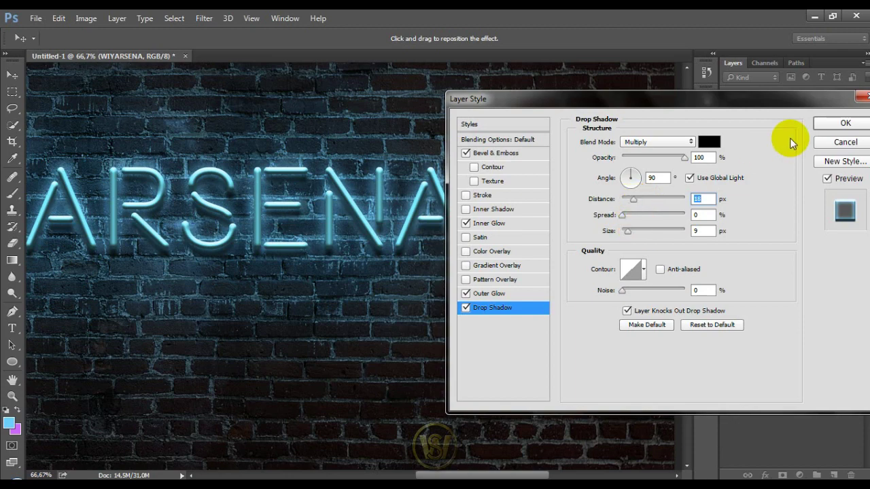
left_click(817, 122)
Step: Try brightening the bricks below the text by painting black on the Color Lookup 1 mask at 100% brush opacity
key("b")
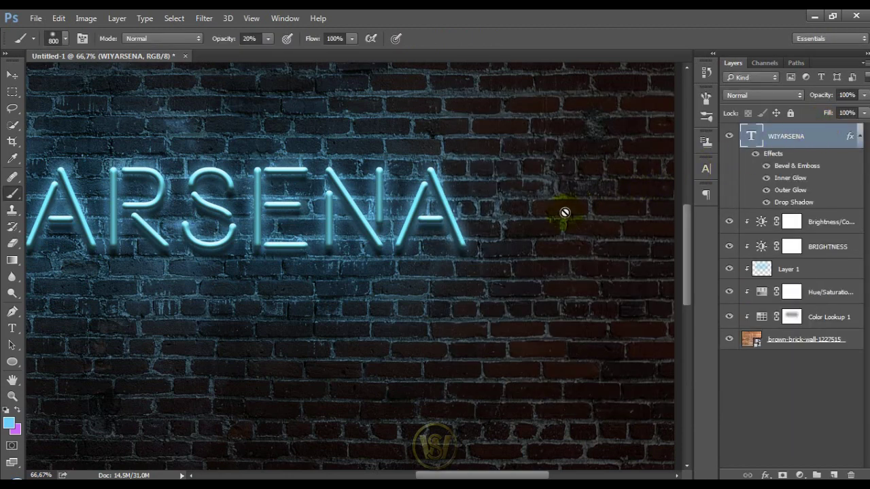
key("ctrl+minus")
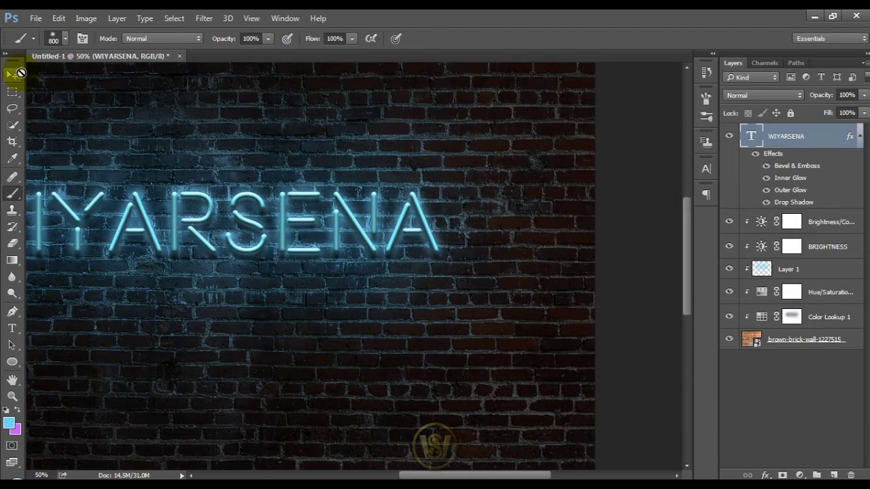
left_click(13, 74)
key("ctrl+minus")
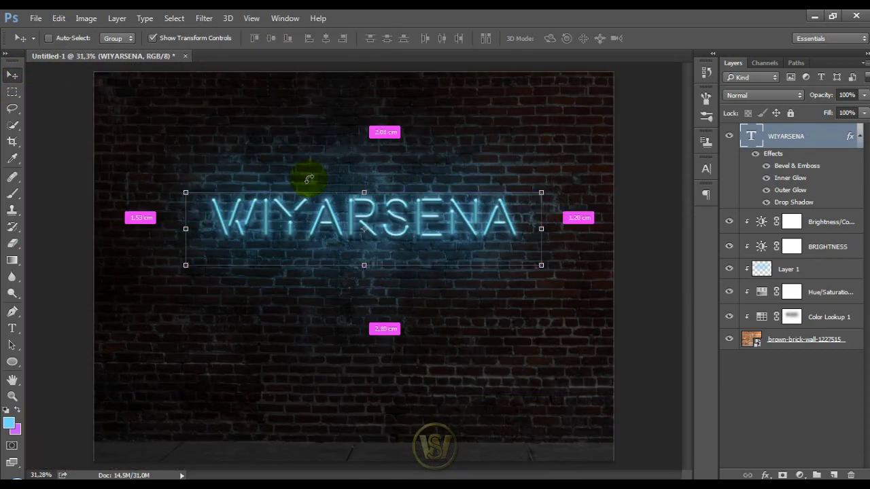
key("ctrl+plus")
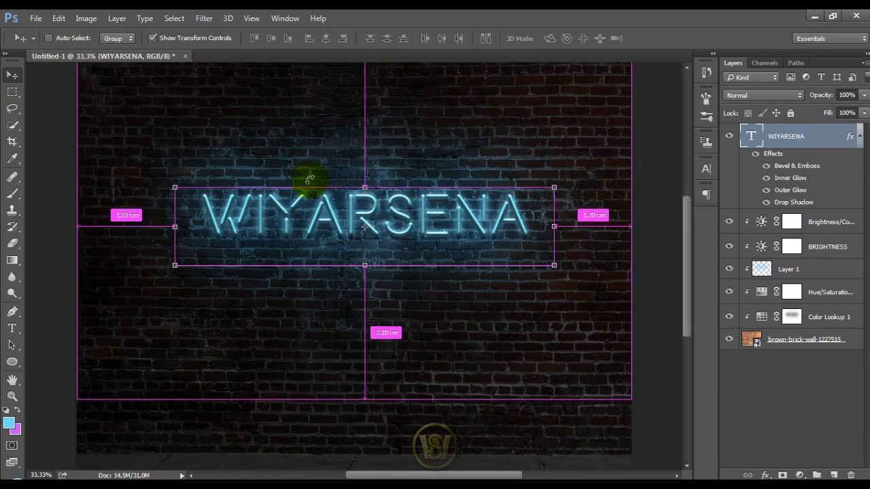
left_click(792, 317)
key("b")
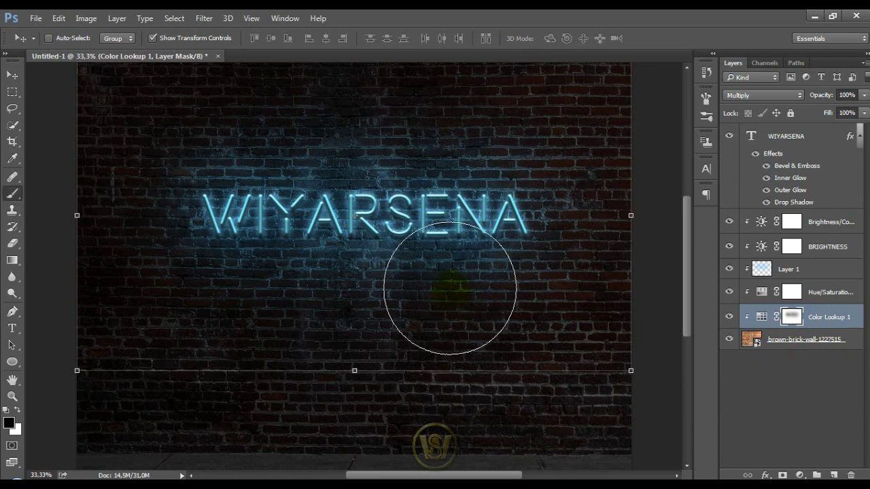
key("[")
key("[")
key("[")
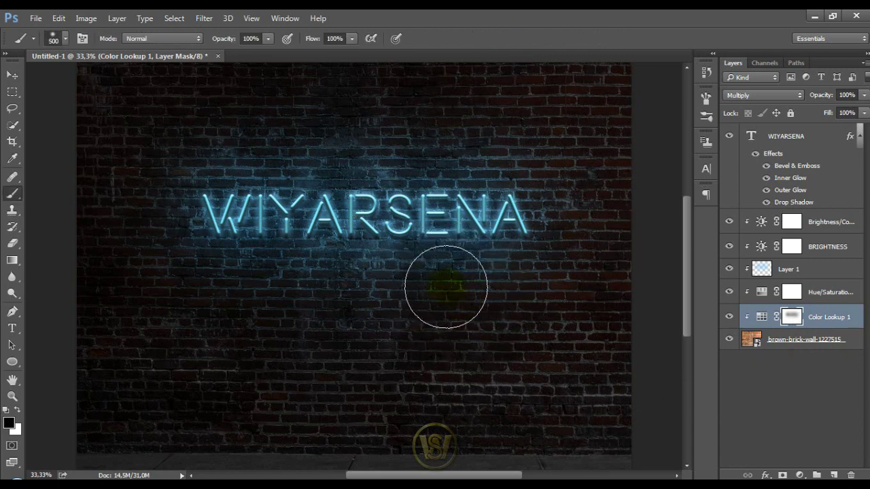
key("]")
left_click(443, 284)
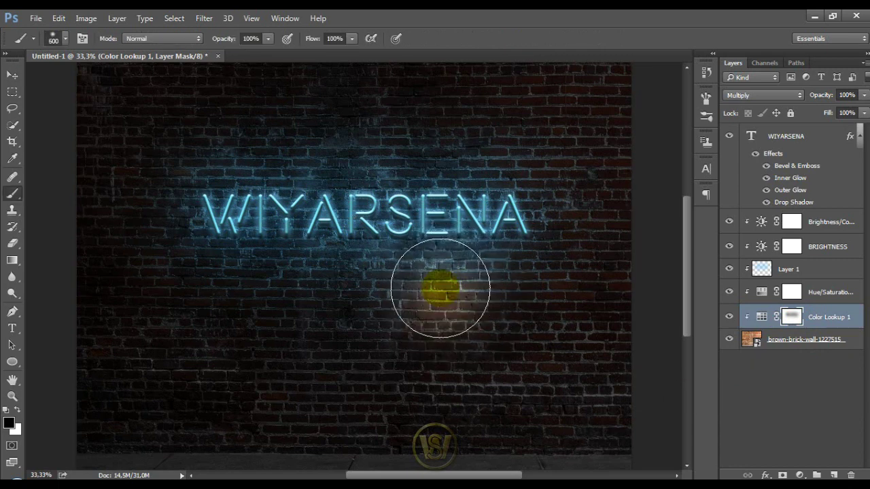
Step: Undo the dab painted on the Color Lookup 1 mask and lower the brush opacity to 52%
key("]")
key("]")
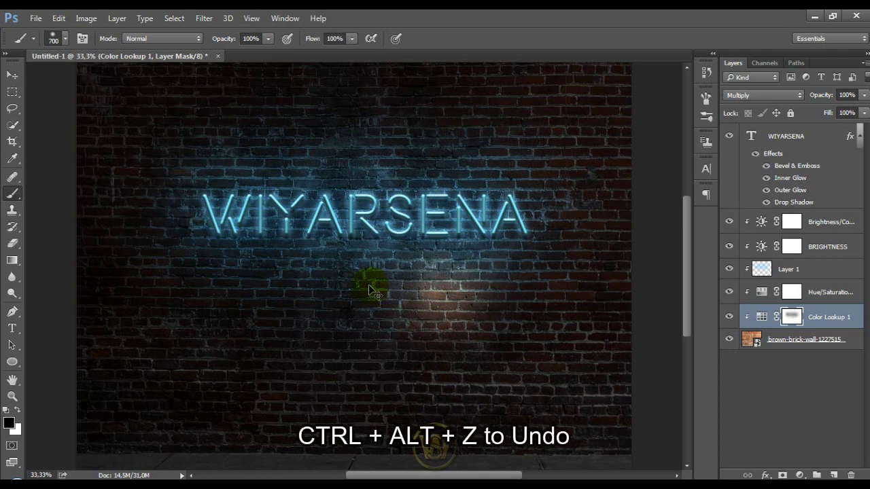
key("ctrl+alt+z")
left_click(267, 38)
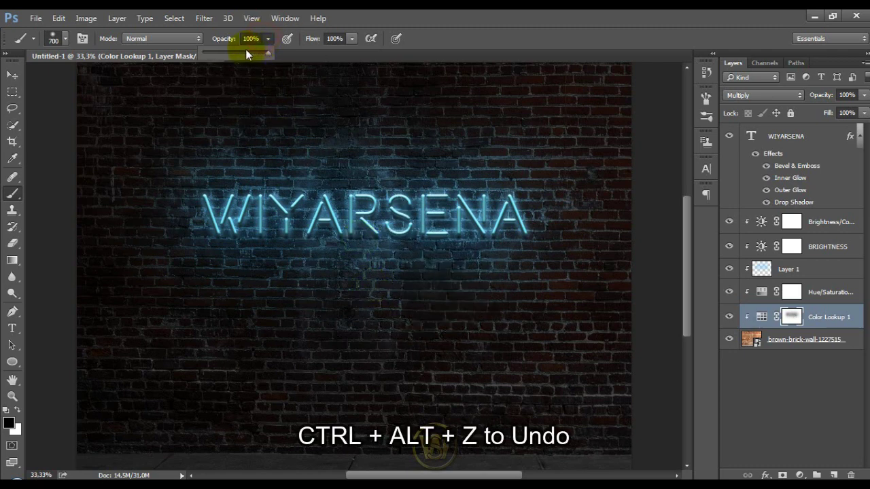
key("Return")
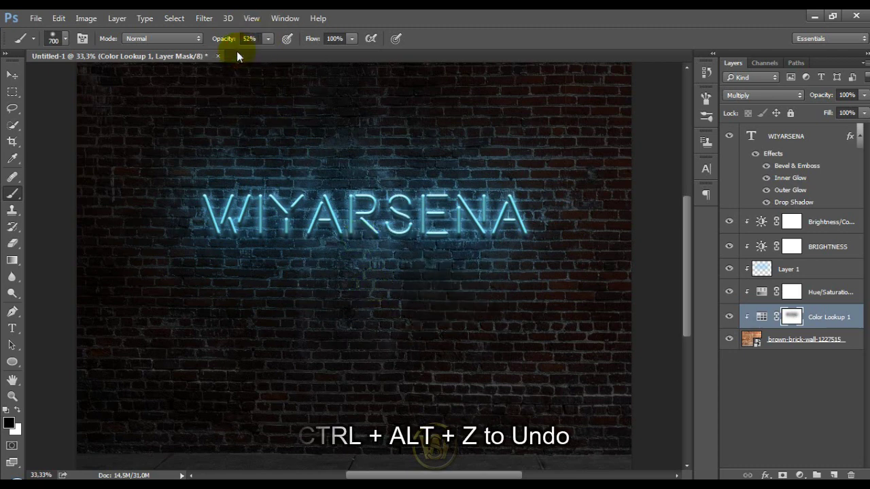
Step: Try softer black dabs on the Color Lookup 1 mask under the right half of the text, then undo them
key("bracketleft")
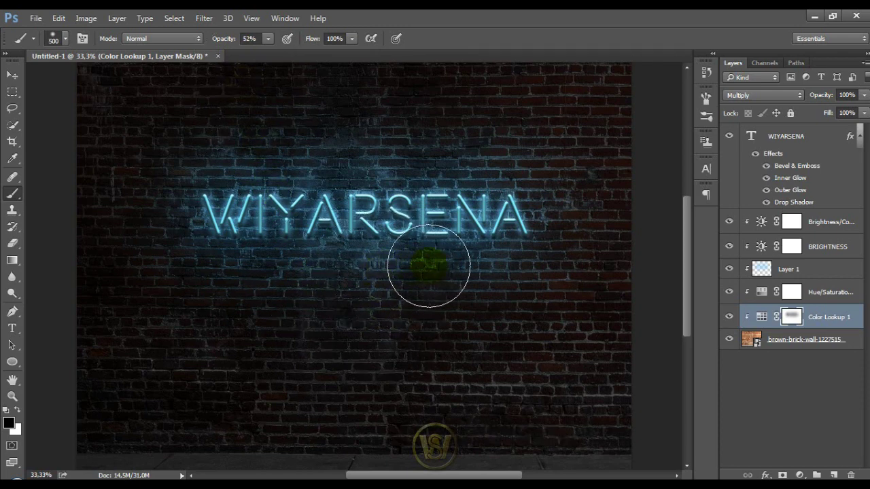
left_click(469, 271)
left_click(429, 269)
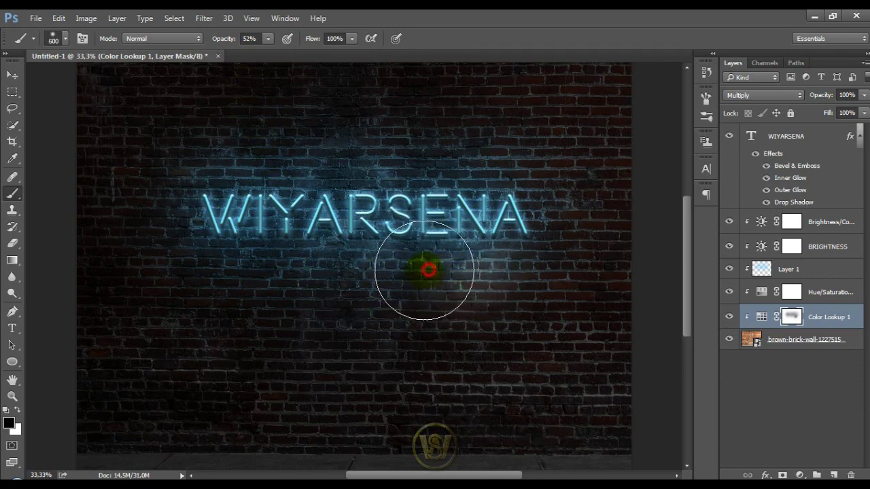
key("ctrl+alt+z")
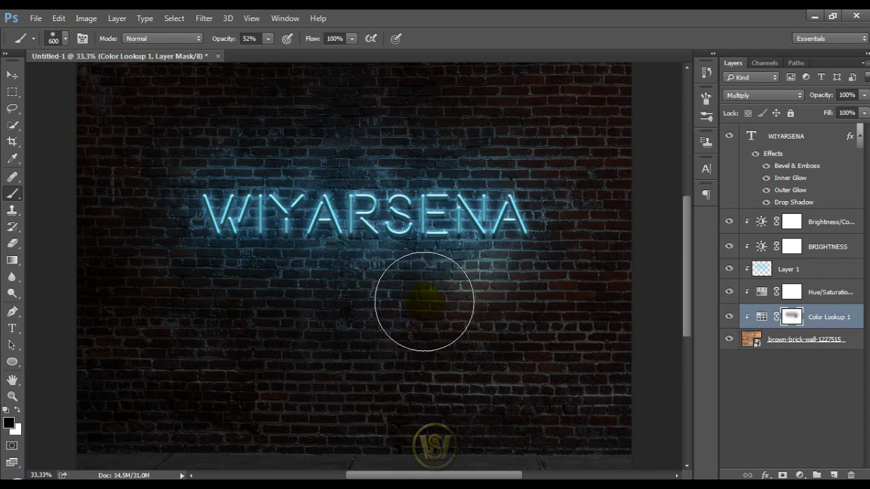
key("ctrl+alt+z")
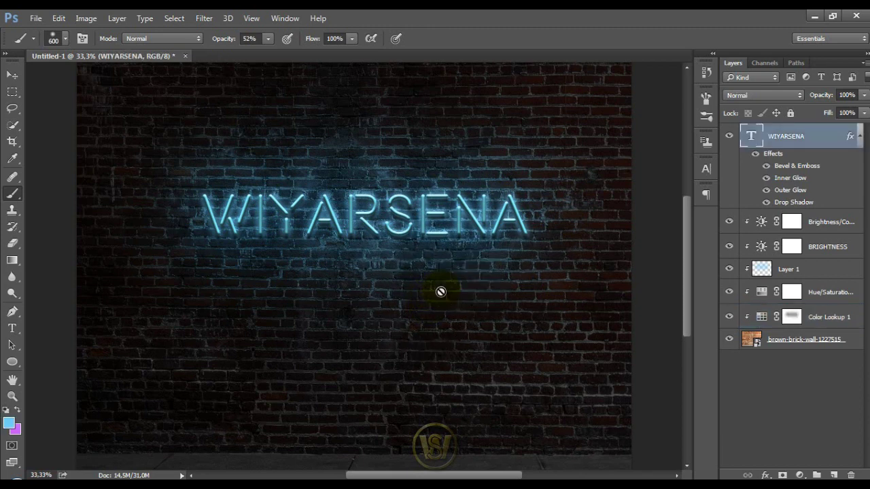
Step: Paint a row of black dabs on the Color Lookup 1 mask below the text, using a 600 px brush at 52% opacity
left_click(795, 315)
left_click(422, 289)
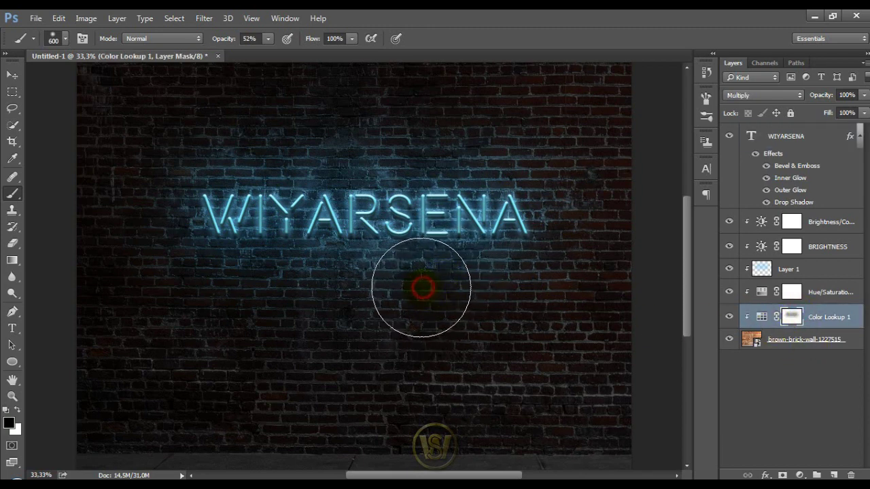
left_click(372, 290)
left_click(328, 291)
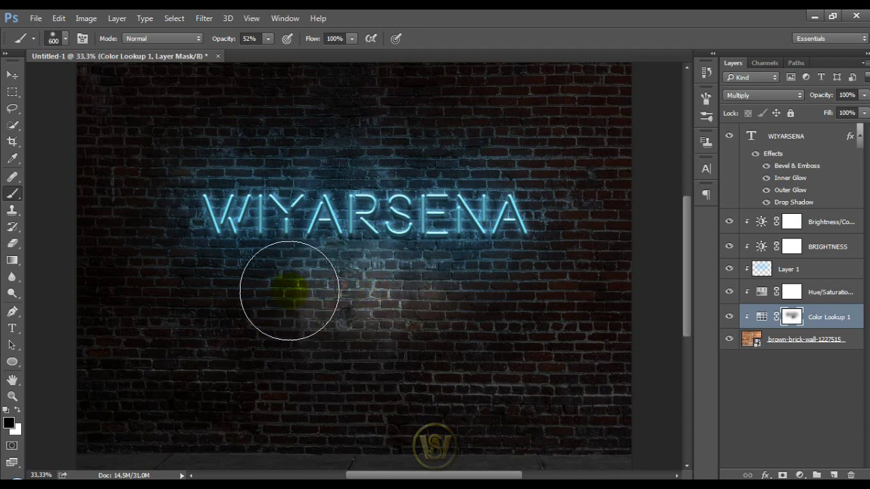
left_click(287, 290)
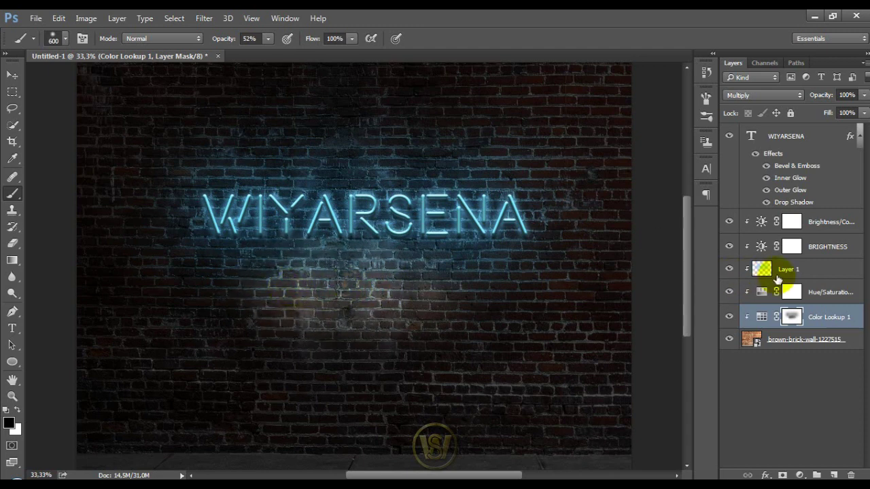
Step: Add a new layer above the Hue/Saturation adjustment and choose a bright purple foreground color
left_click(833, 292)
left_click(834, 475)
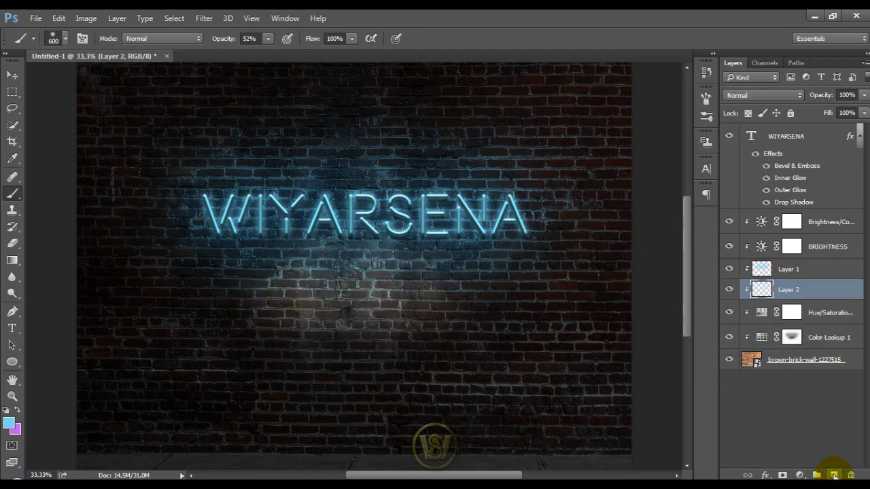
left_click(9, 422)
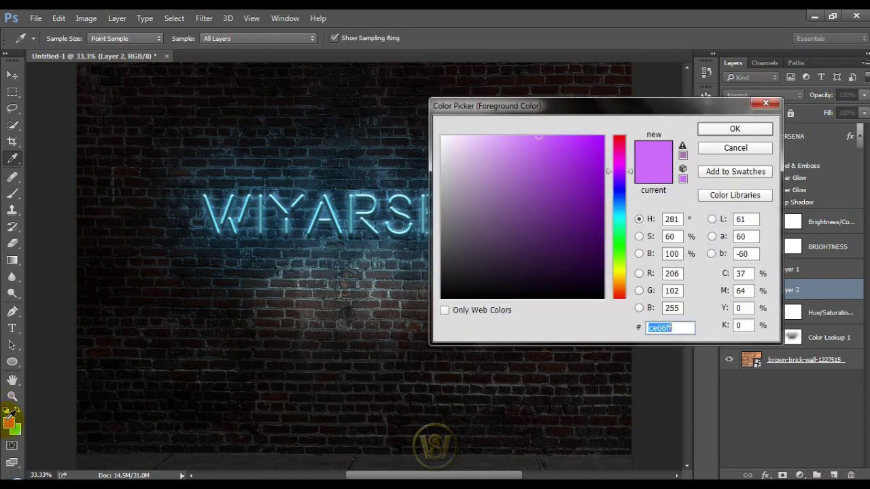
left_click(542, 138)
left_click(726, 134)
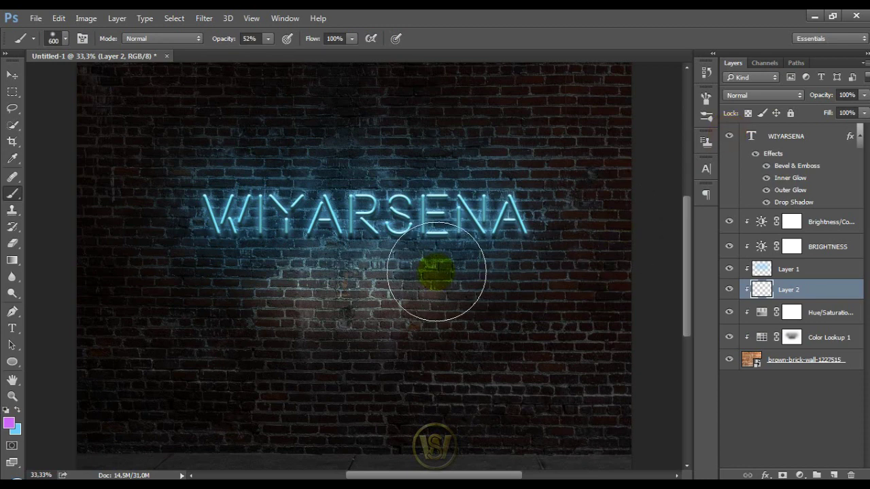
Step: Set Layer 2's blend mode to Color and paint purple light over the brightened bricks below WIYARSENA
left_click(758, 96)
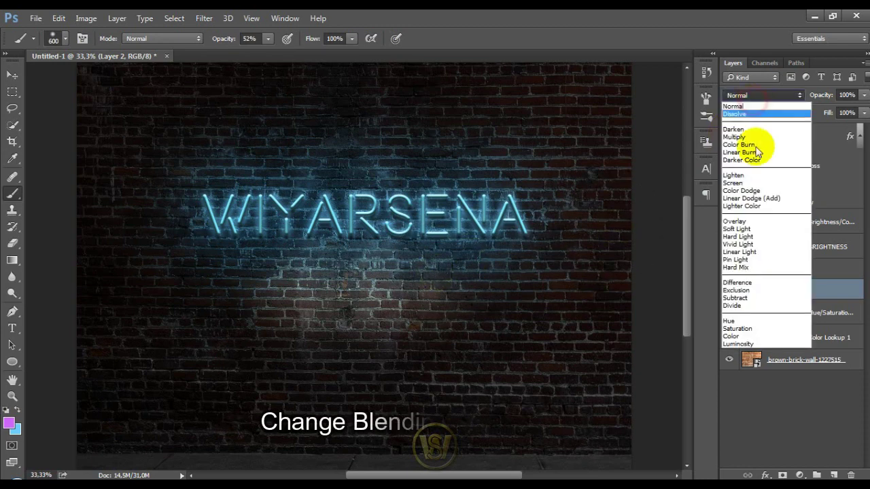
left_click(740, 336)
key("bracketright")
left_click(402, 293)
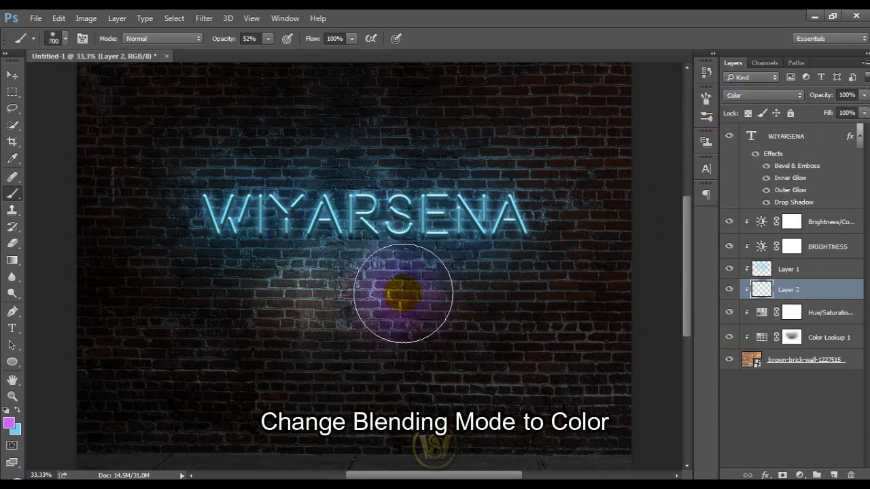
key("bracketleft")
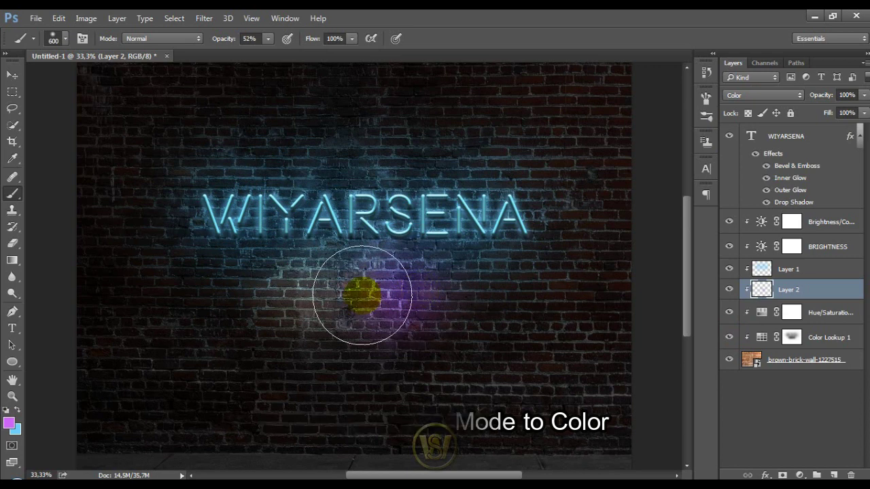
key("bracketright")
key("bracketright")
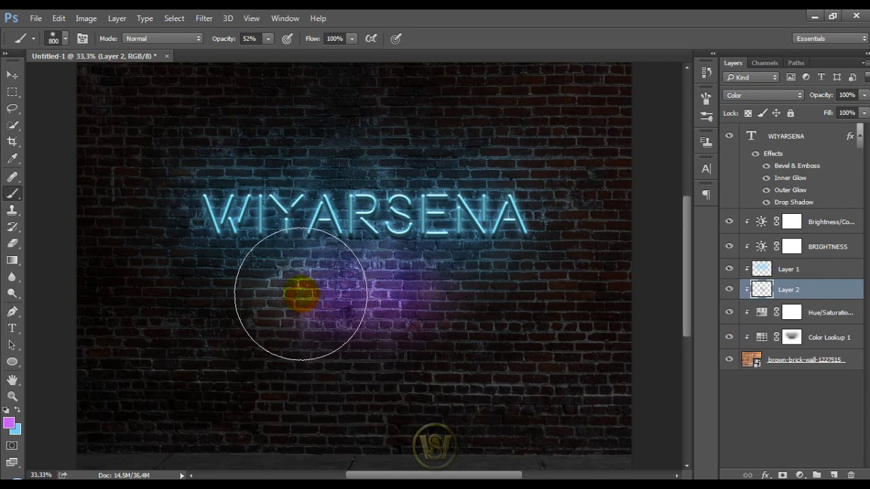
left_click(301, 293)
key("bracketleft")
key("bracketleft")
left_click(431, 311)
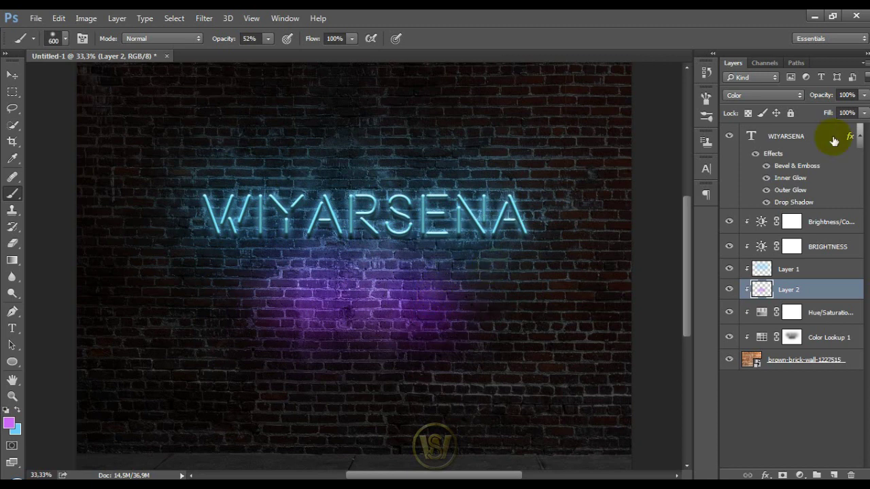
Step: Add a layer above the top Brightness/Contrast adjustment and enter purple text CHANNEL in a text box below WIYARSENA
left_click(816, 223)
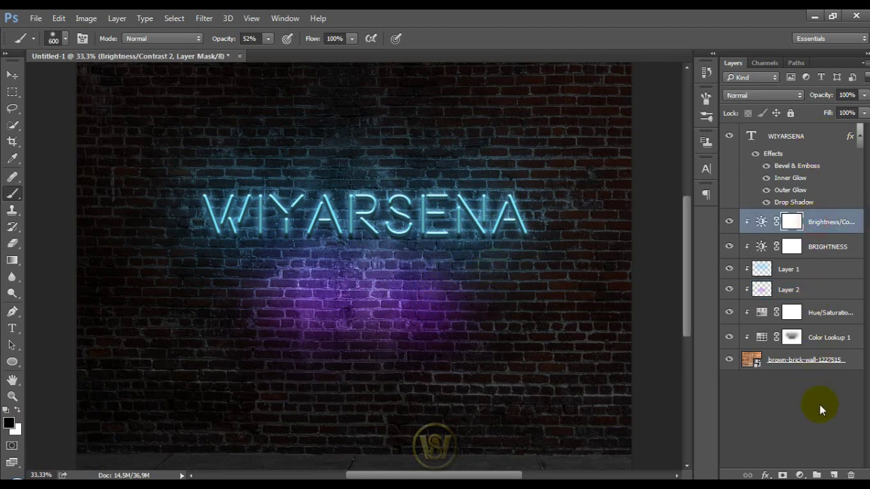
left_click(835, 474)
key("t")
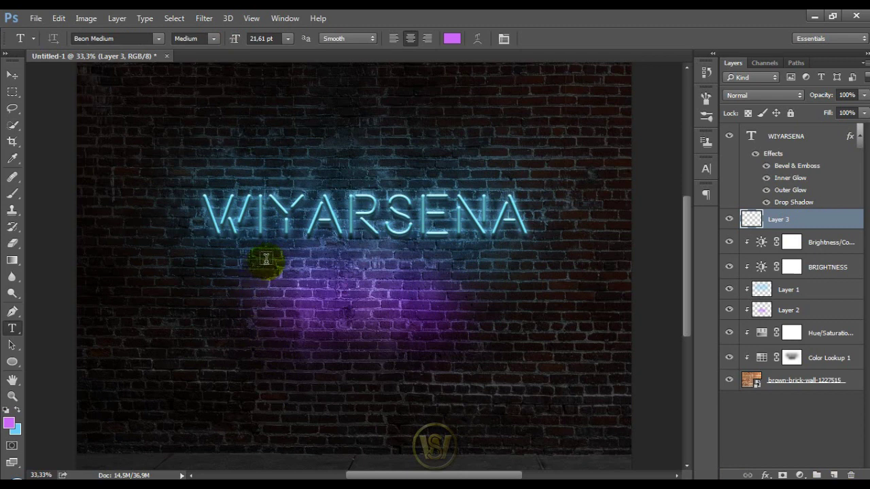
left_click_drag(269, 266, 467, 360)
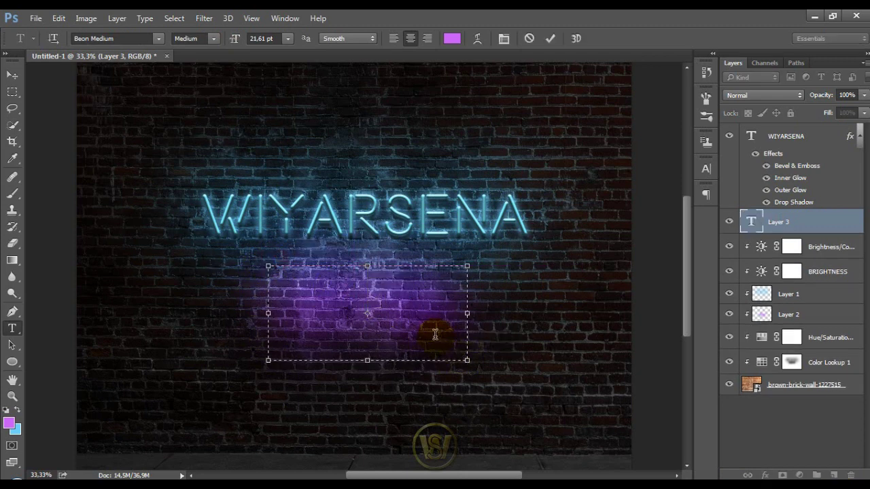
type("CHANNEL")
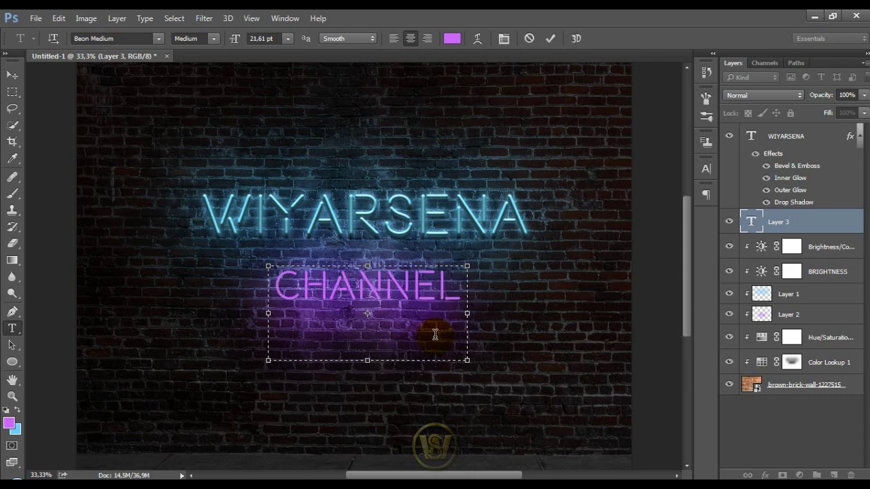
Step: Resize the CHANNEL text box to about 3.03 cm wide with a lower height, and commit the text
left_click_drag(467, 361, 452, 348)
left_click_drag(453, 312, 468, 308)
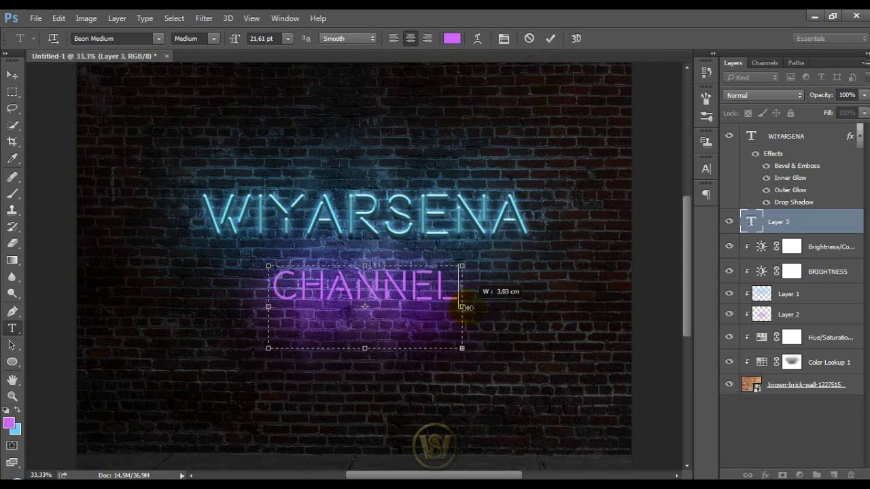
left_click(551, 38)
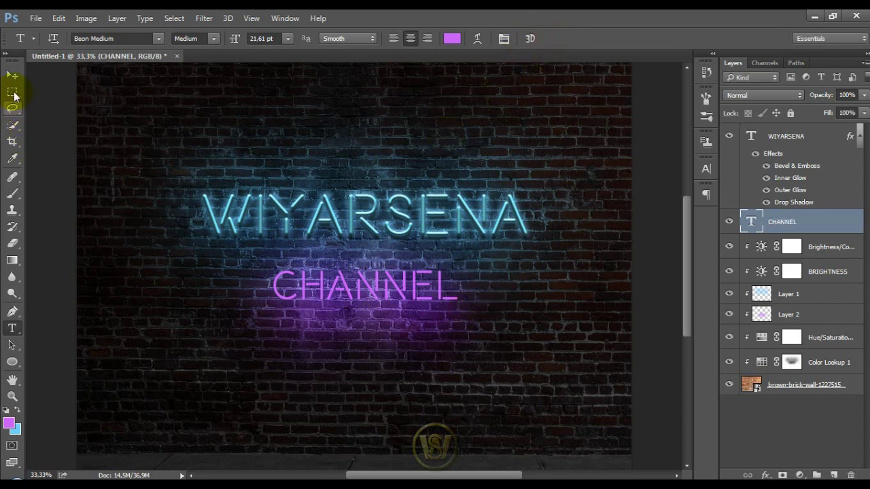
Step: Move the CHANNEL text slightly left and down so it sits over the purple light
left_click(12, 75)
left_click_drag(404, 295, 393, 296)
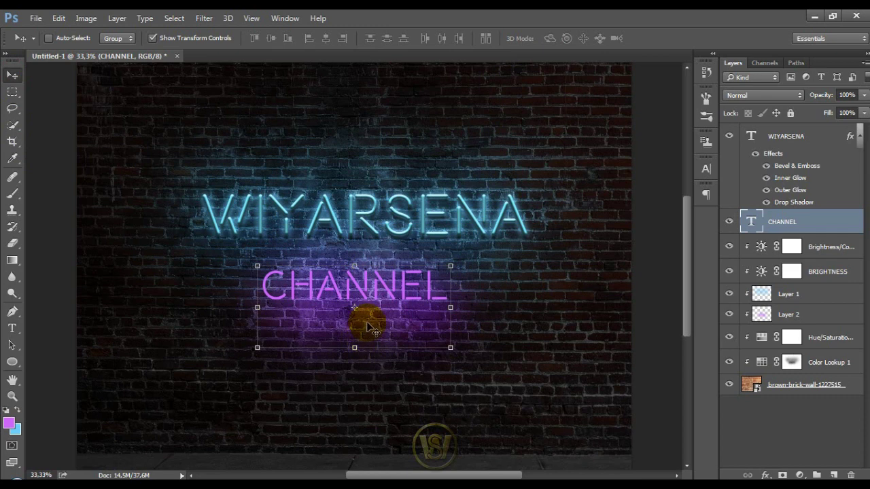
left_click_drag(367, 327, 370, 335)
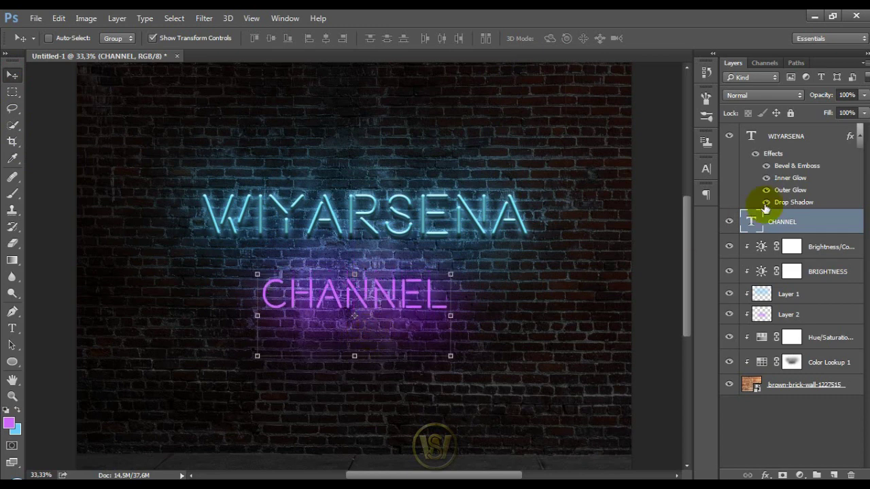
Step: Move the WIYARSENA text slightly down, closer to CHANNEL, and reselect the CHANNEL layer
left_click(781, 136)
mouse_move(402, 231)
left_mouse_down()
mouse_move(399, 240)
mouse_move(413, 243)
left_mouse_up()
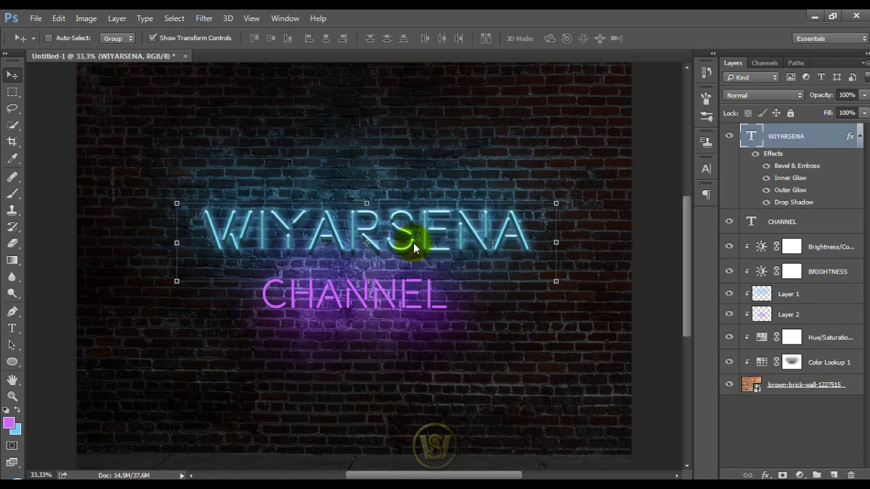
left_click(810, 223)
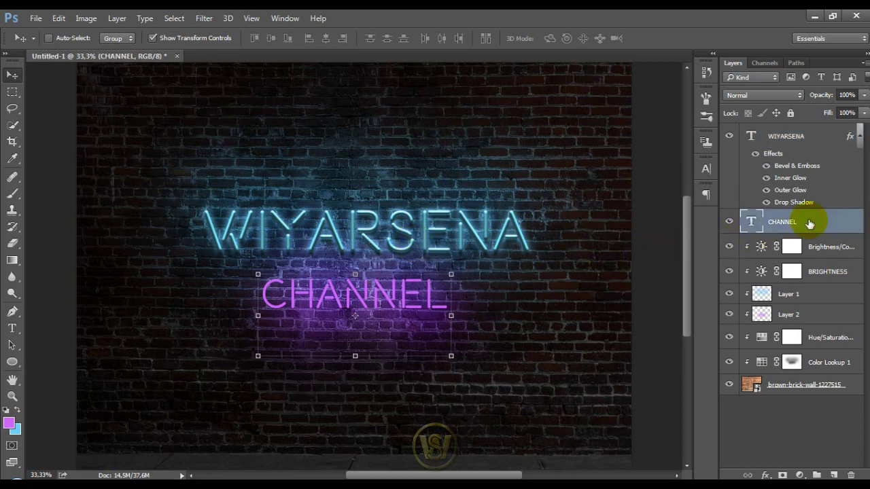
Step: Nudge the CHANNEL text slightly to the right to centre it better beneath WIYARSENA
key("Right")
key("Right")
key("Right")
key("Right")
key("Right")
key("Right")
key("Right")
key("Right")
key("Right")
key("Right")
key("Right")
key("Right")
key("Right")
key("Right")
key("Right")
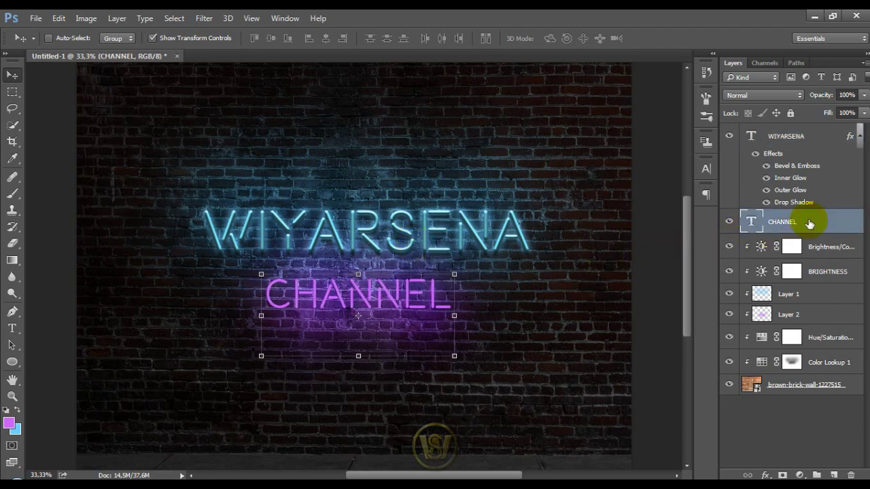
Step: Copy the layer style from the WIYARSENA text layer and paste it onto the CHANNEL text layer
left_click(820, 137)
right_click(805, 137)
left_click(806, 138)
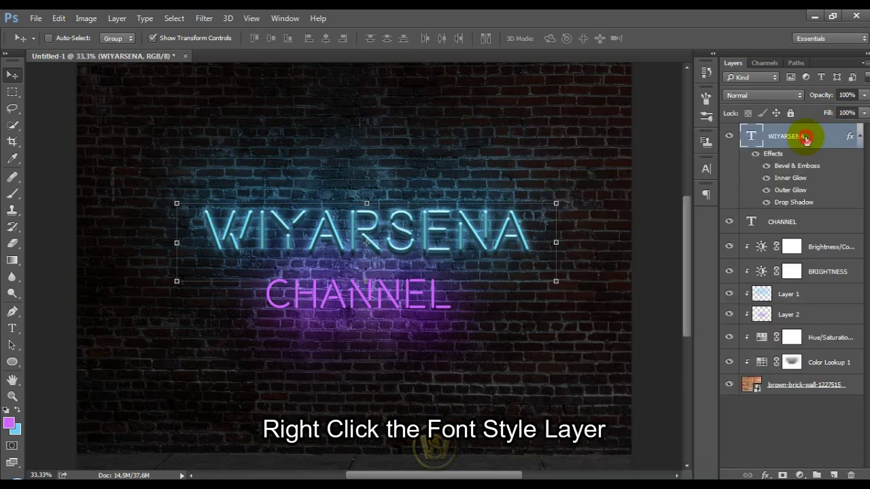
right_click(790, 138)
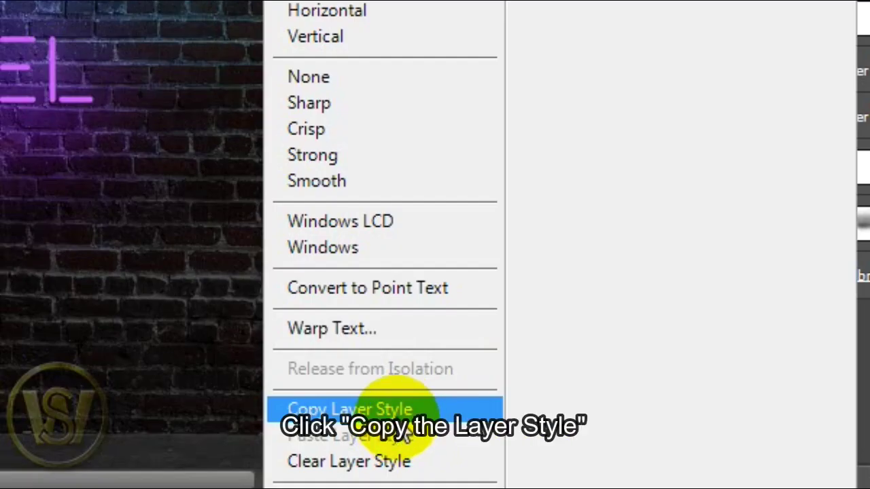
left_click(586, 450)
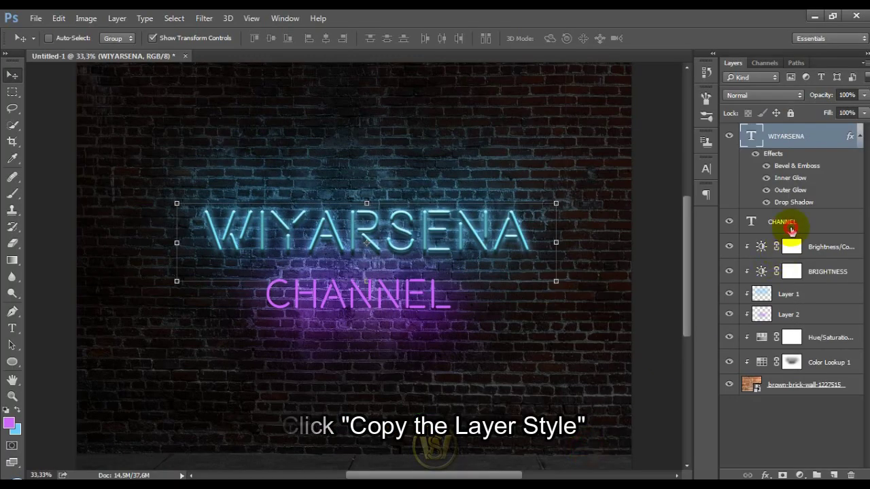
left_click(796, 222)
right_click(812, 218)
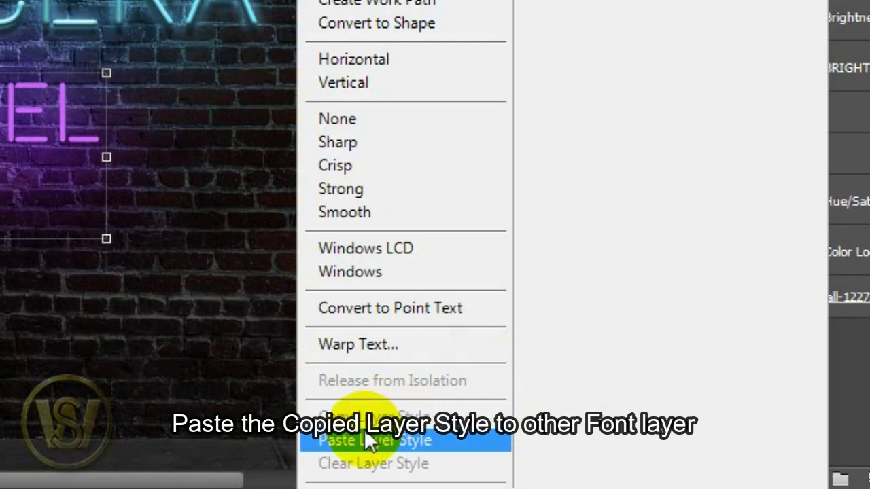
left_click(587, 455)
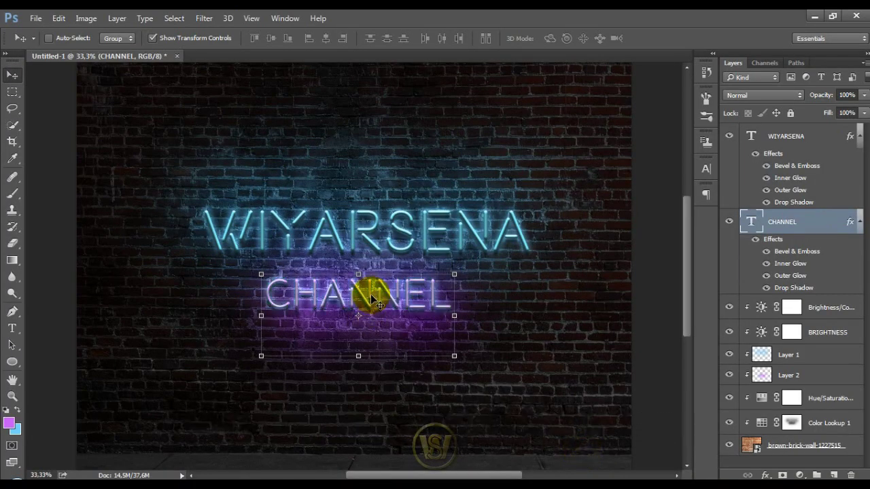
Step: Set the CHANNEL layer's Inner Glow color to the purple foreground color, ce66ff
key("t")
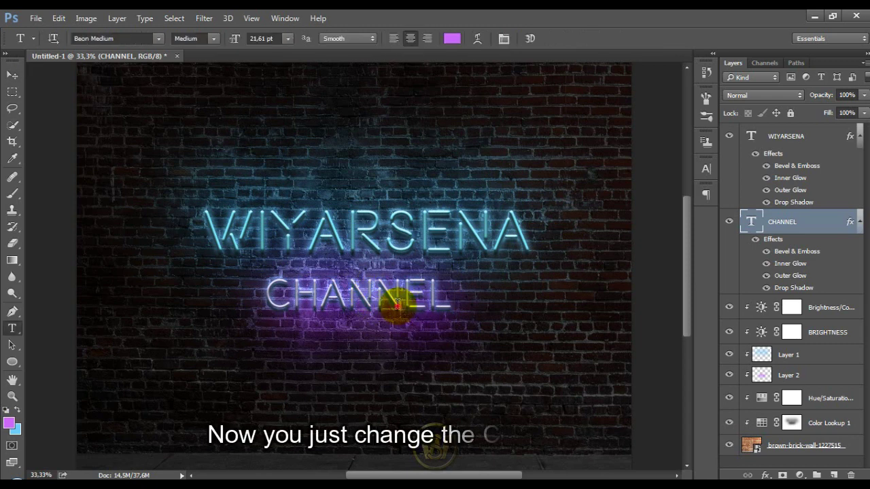
double_click(397, 306)
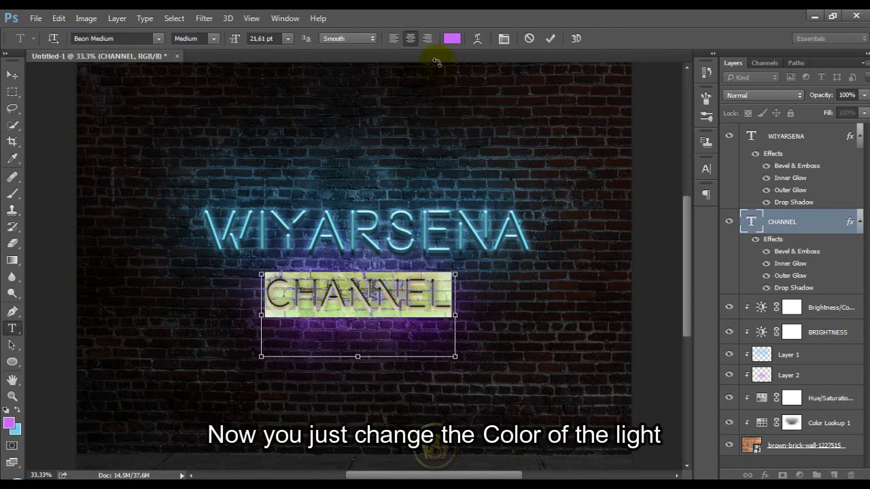
double_click(828, 232)
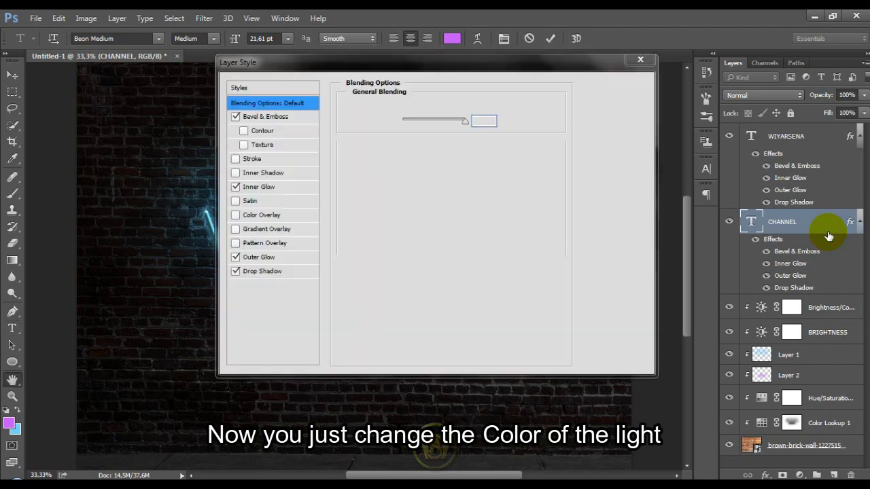
left_click_drag(334, 62, 545, 81)
left_click(468, 207)
left_click(589, 171)
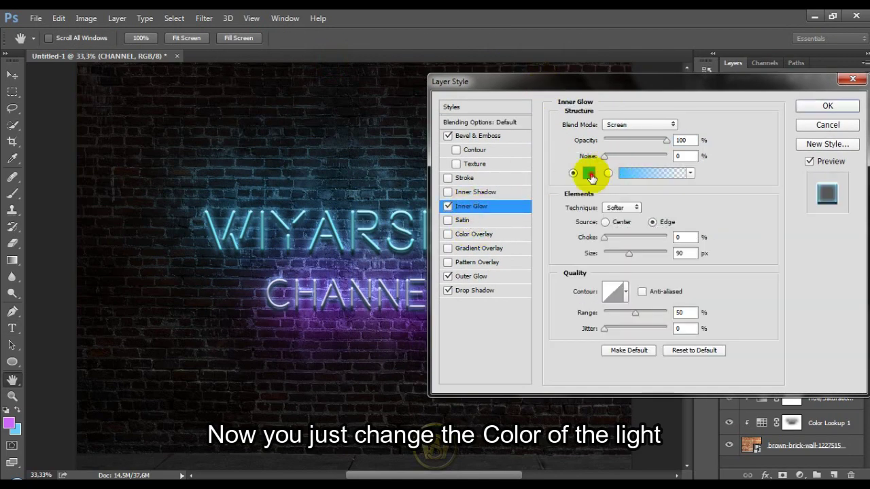
left_click(9, 424)
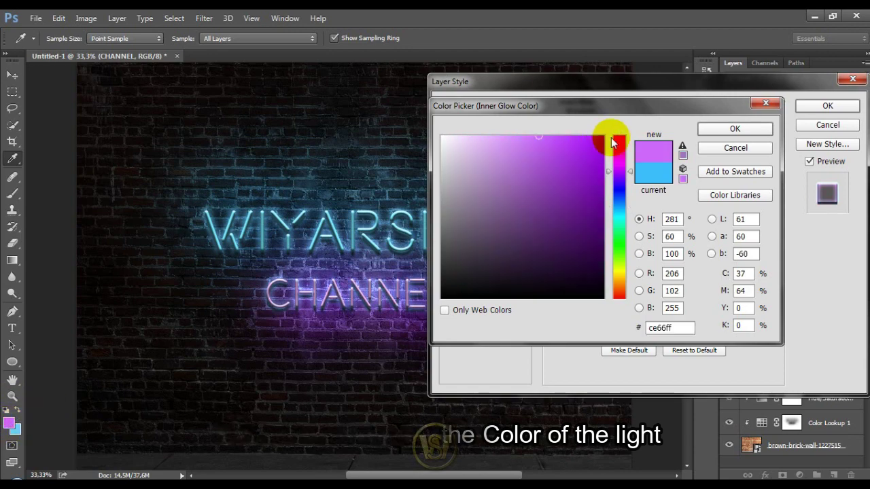
left_click(732, 129)
Step: Set the CHANNEL layer's Outer Glow color to purple ce66ff and apply the layer style
left_click(462, 291)
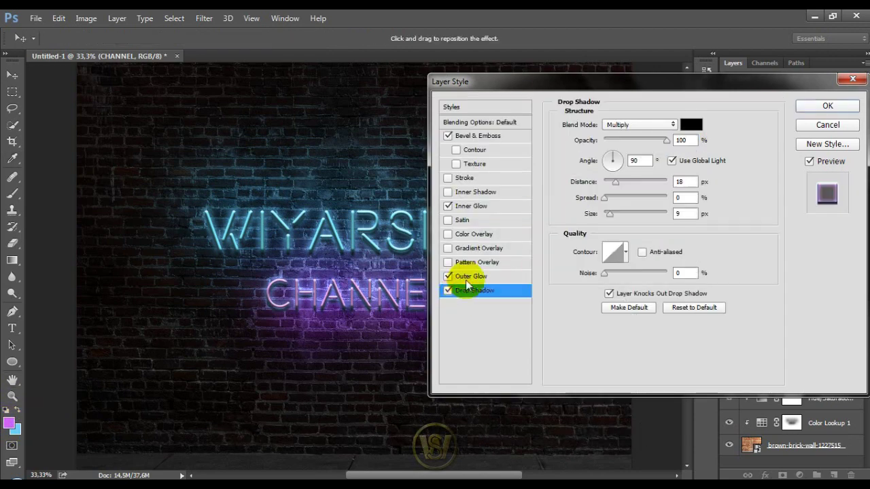
left_click(467, 276)
left_click(589, 173)
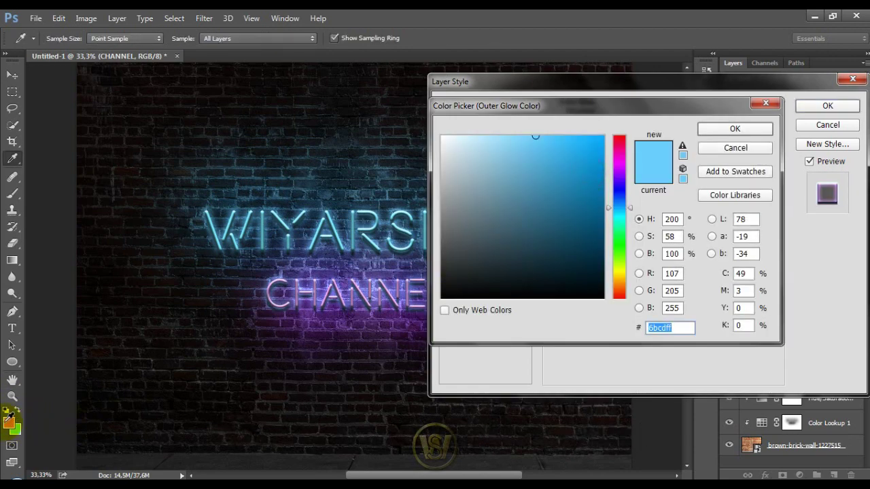
left_click(355, 291)
left_click(721, 129)
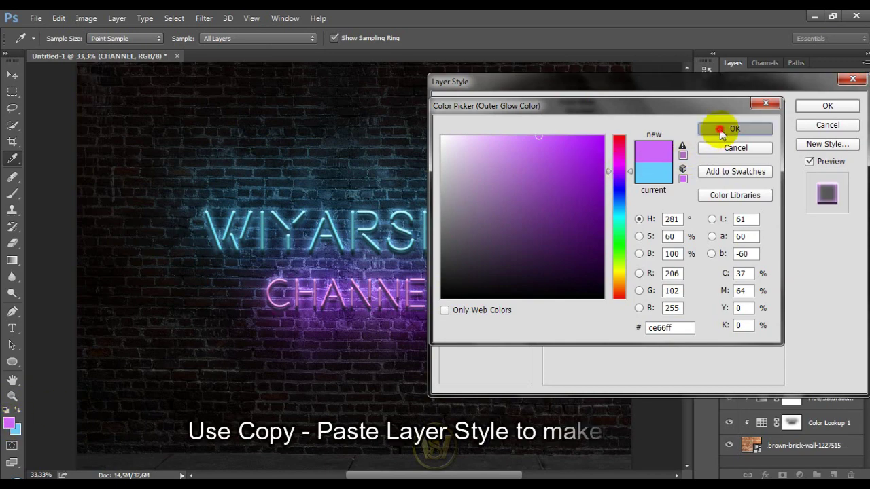
left_click(816, 108)
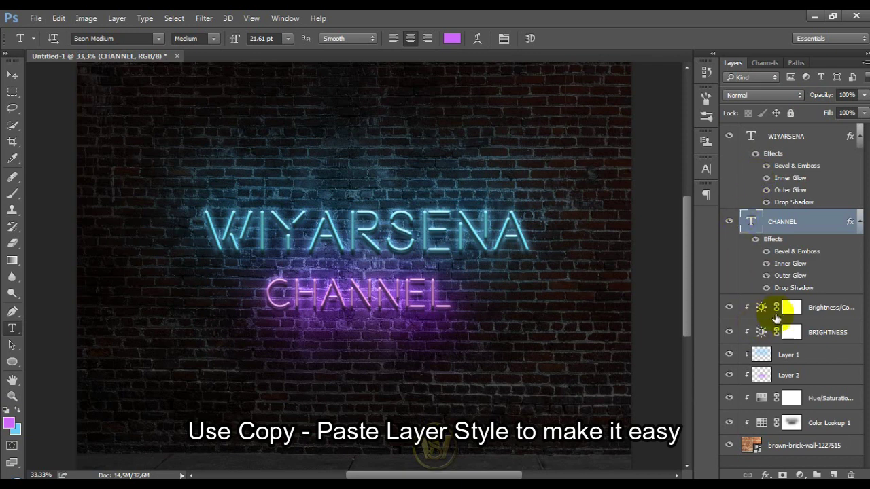
Step: Add a layer above the top Brightness/Contrast adjustment and enter a purple letter I in a text box about 0.48 by 0.68 cm, left of CHANNEL
left_click(833, 308)
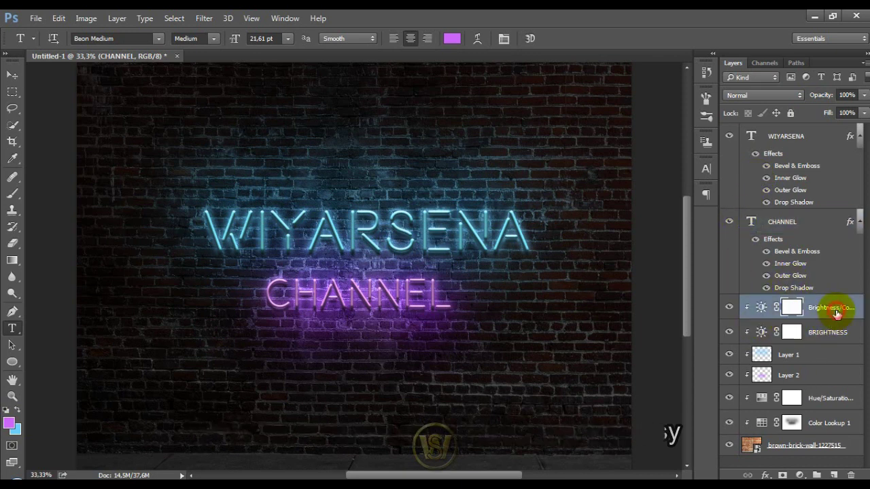
left_click(833, 473)
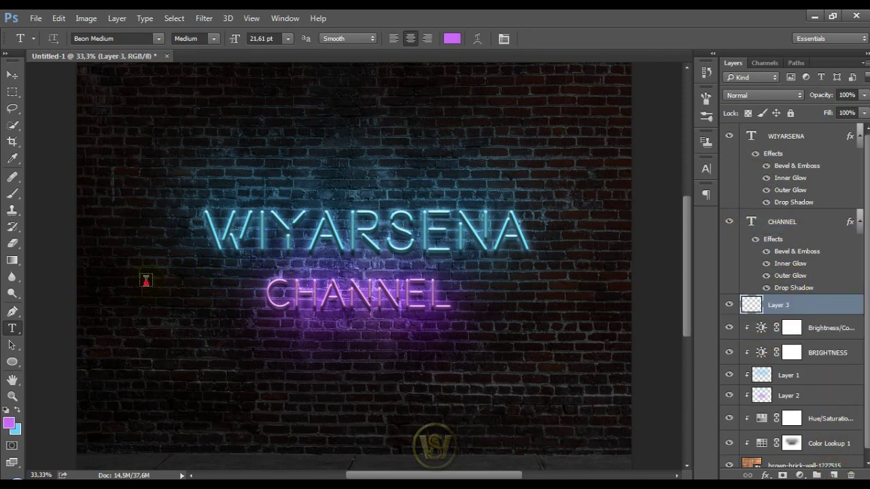
left_click_drag(146, 280, 218, 357)
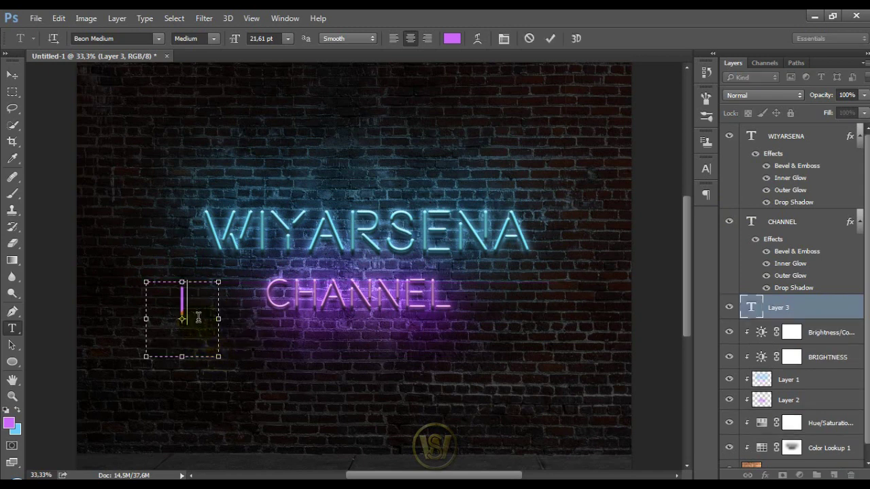
left_click_drag(219, 358, 178, 326)
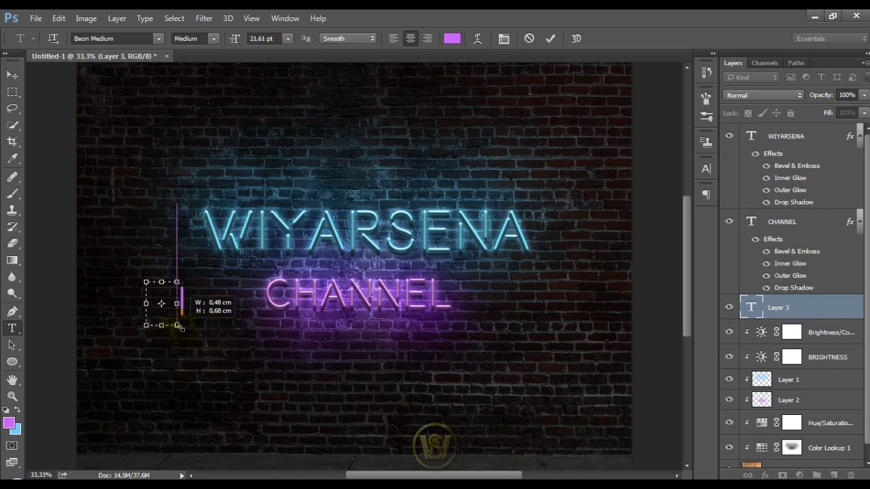
left_click(553, 40)
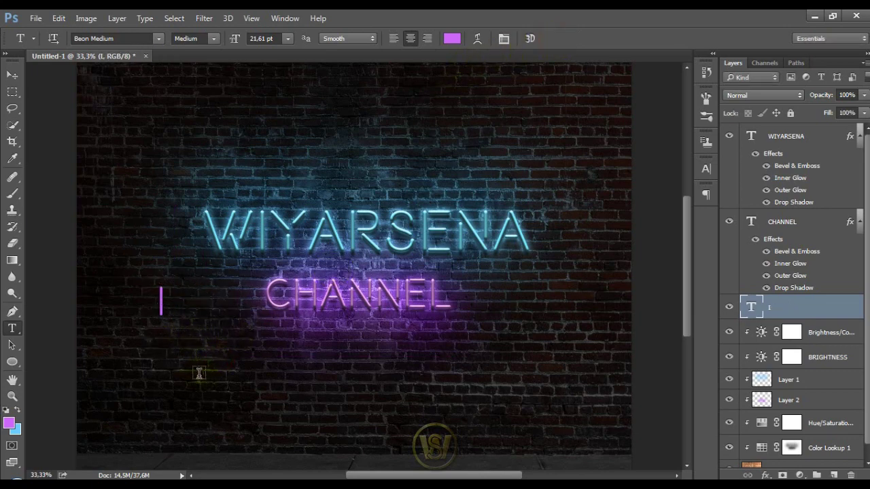
Step: Rotate the letter I 90° clockwise and stretch it to about twice its length as a horizontal line beside the top of CHANNEL
key("ctrl+plus")
left_click_drag(187, 392, 378, 322)
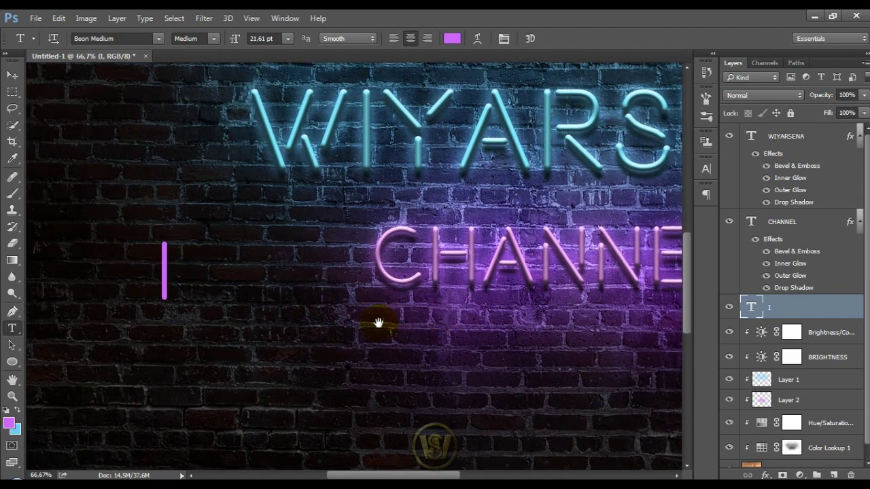
key("v")
mouse_move(204, 225)
left_mouse_down()
mouse_move(211, 236)
mouse_move(194, 228)
left_mouse_up()
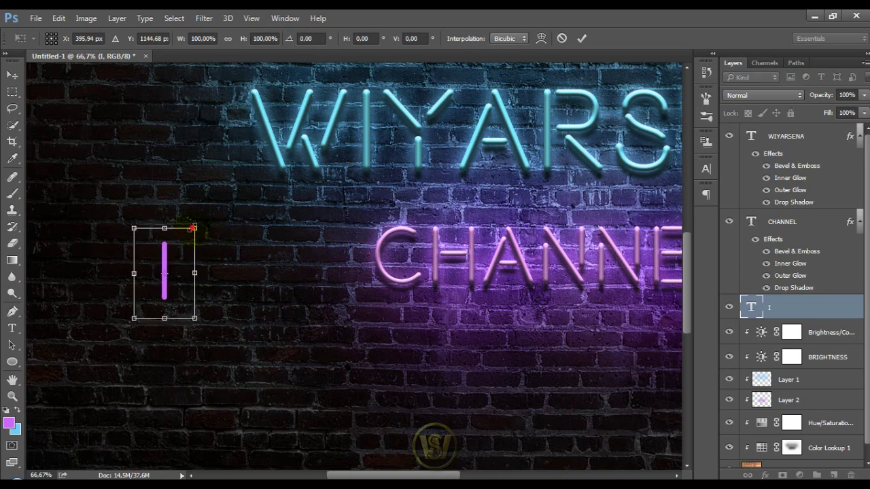
right_click(194, 229)
left_click(250, 363)
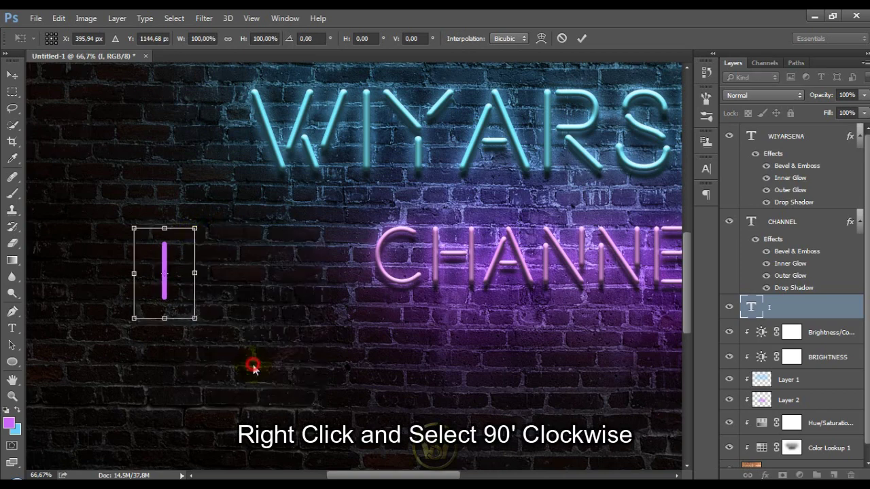
left_click_drag(189, 284, 305, 234)
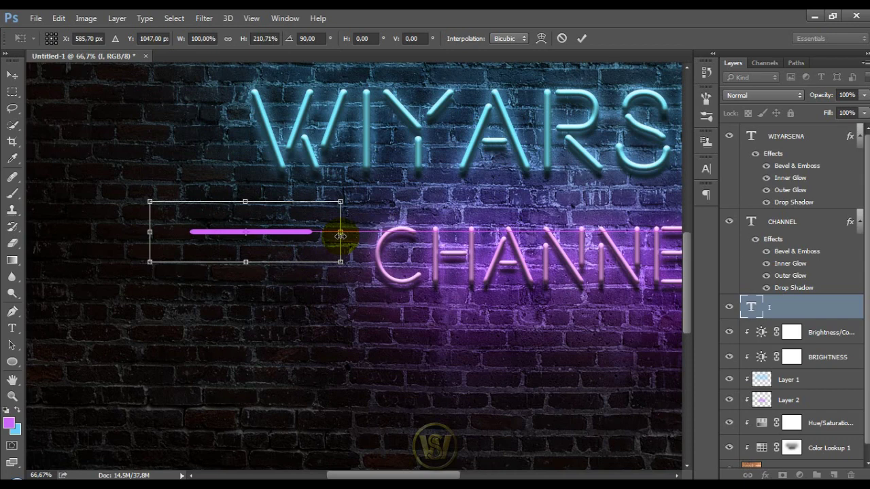
left_click(582, 39)
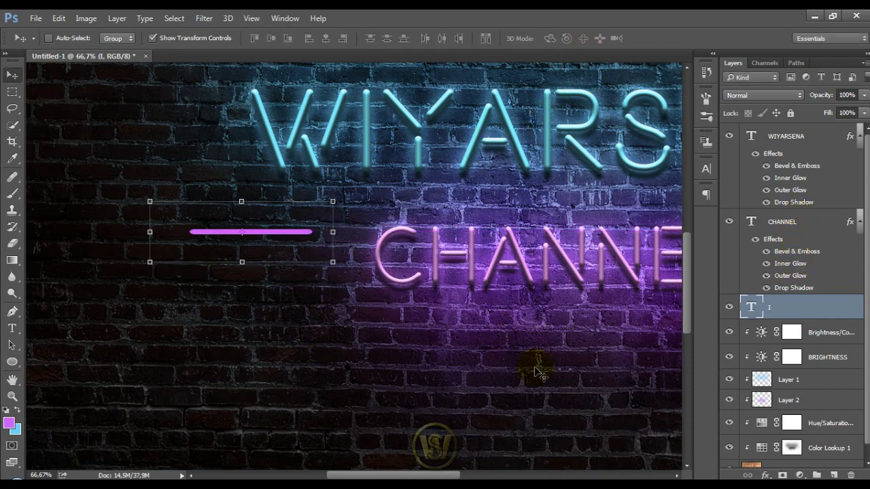
Step: Paste the copied WIYARSENA layer style onto the horizontal line's text layer
key("ctrl+minus")
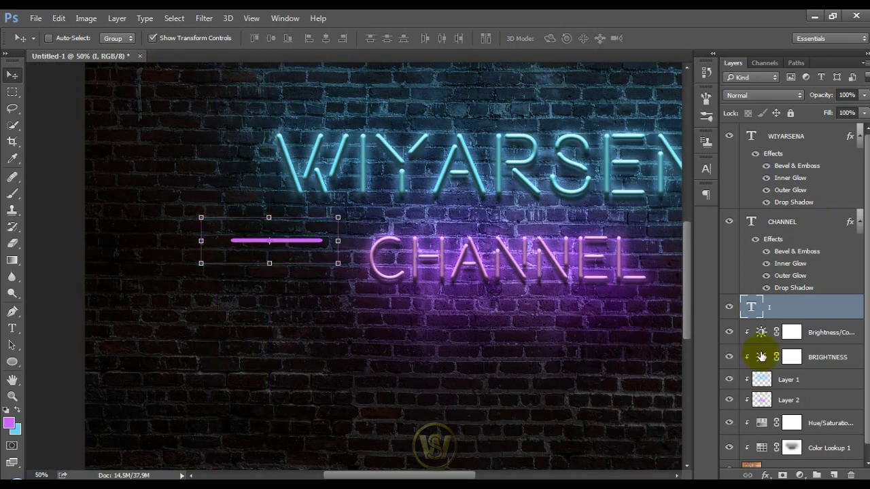
right_click(798, 308)
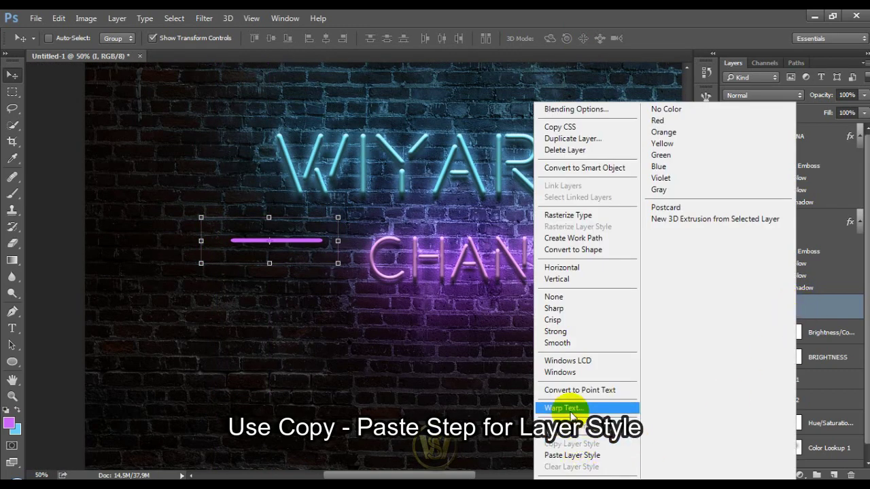
left_click(573, 455)
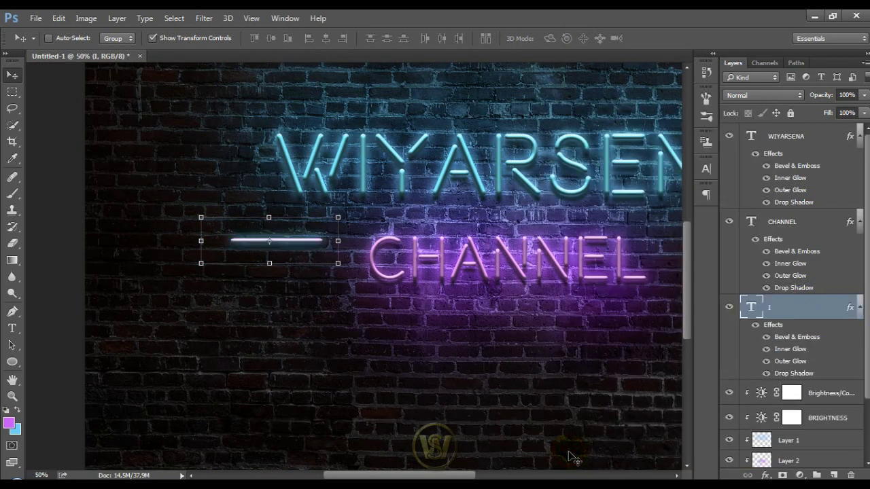
Step: Set the horizontal line's Outer Glow color to the purple foreground color, ce66ff
left_click(767, 476)
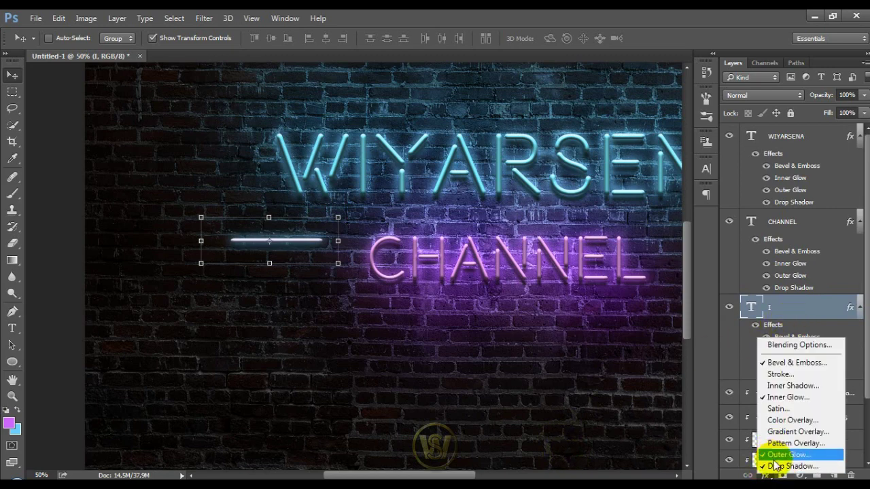
left_click(781, 455)
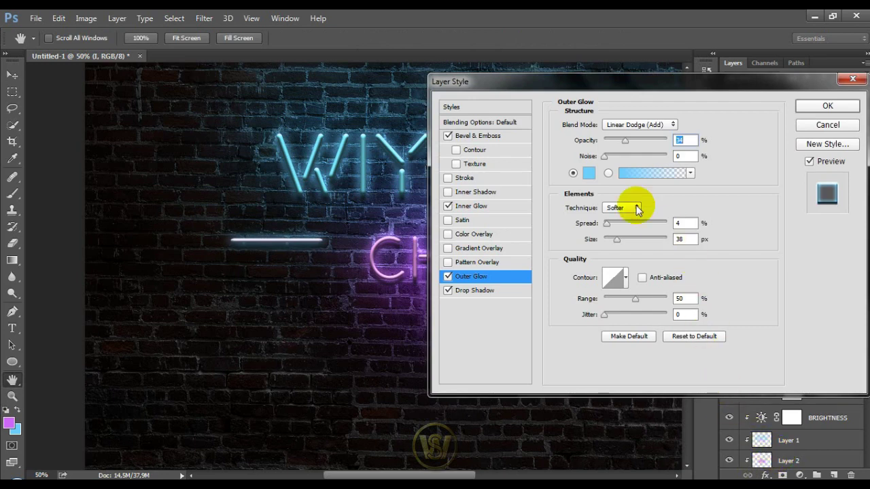
left_click(586, 175)
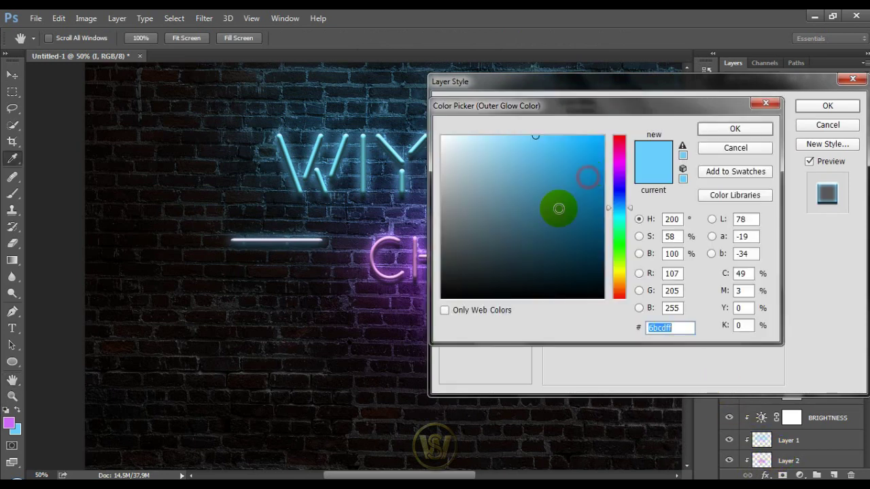
left_click(9, 424)
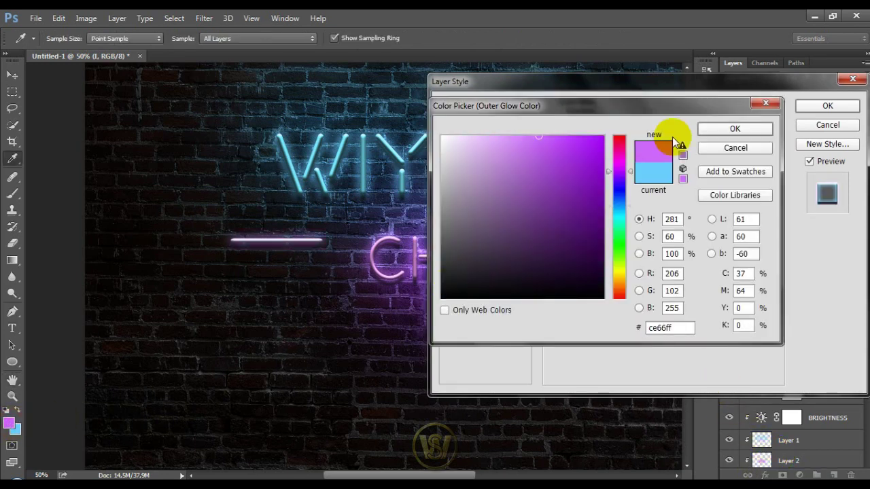
left_click(736, 129)
Step: Set the horizontal line's Inner Glow color to purple ce66ff and apply the layer style
left_click(486, 206)
left_click(588, 175)
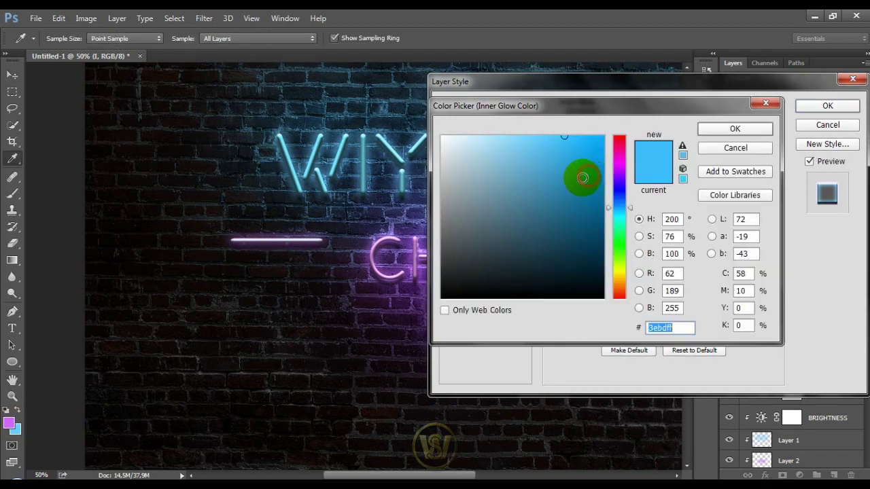
left_click(10, 423)
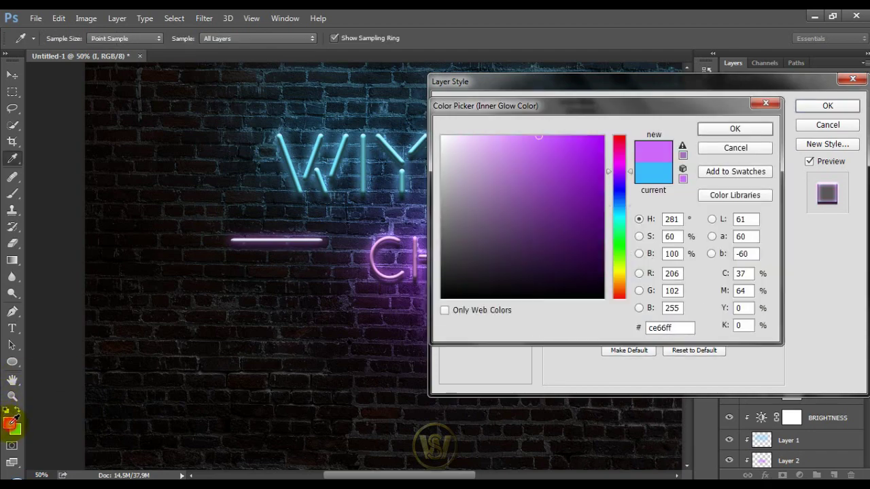
left_click(728, 130)
left_click(824, 108)
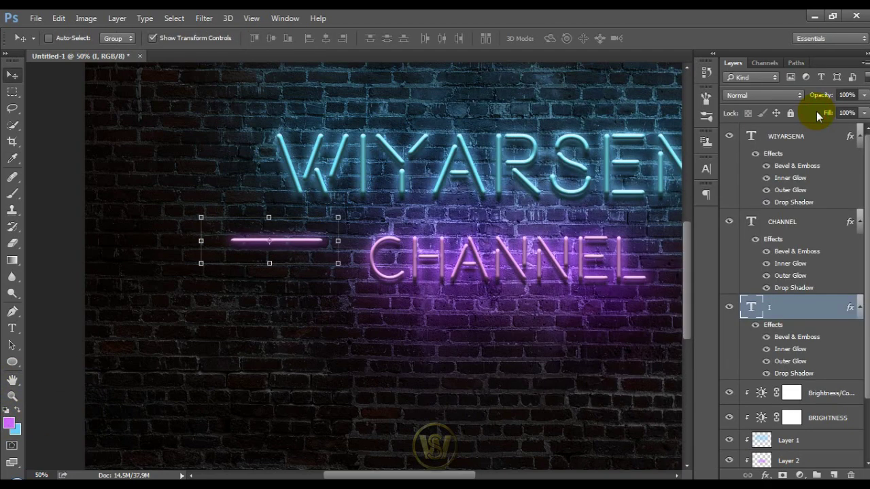
Step: Duplicate the purple horizontal line and move the copy to the right side of CHANNEL, level with the original
key("ctrl+minus")
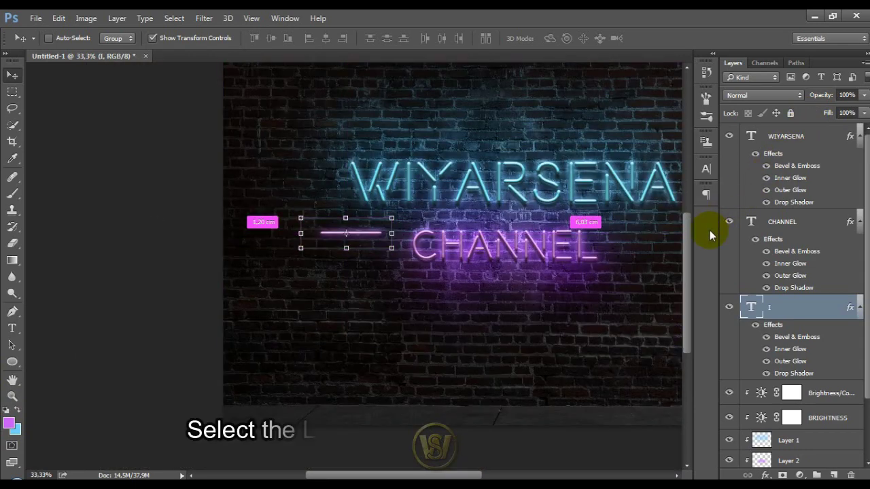
key("ctrl+j")
left_click_drag(496, 287, 387, 290)
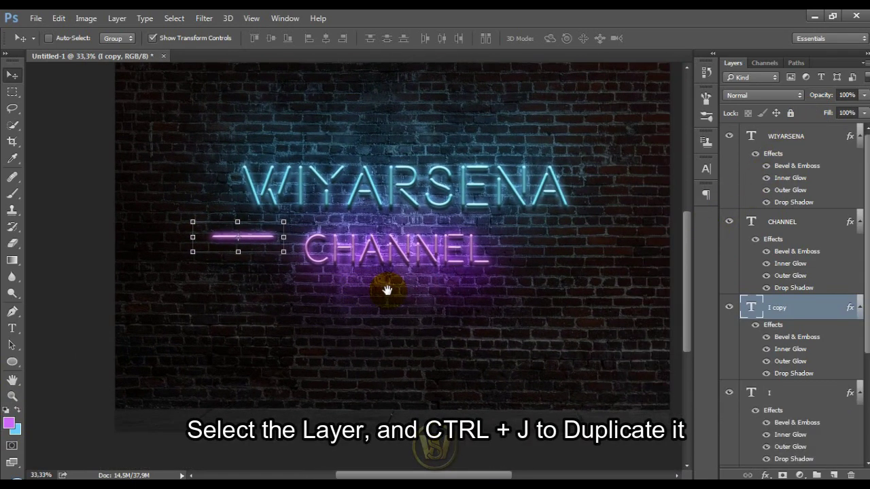
left_click_drag(257, 240, 562, 243)
Step: Duplicate the line right of CHANNEL and place the copy directly below it
key("ctrl")
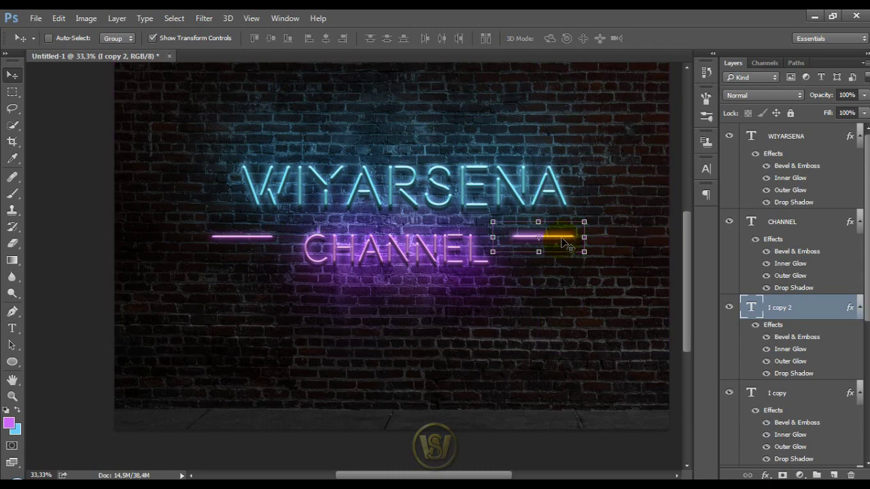
left_click_drag(562, 249, 562, 261)
key("ctrl+plus")
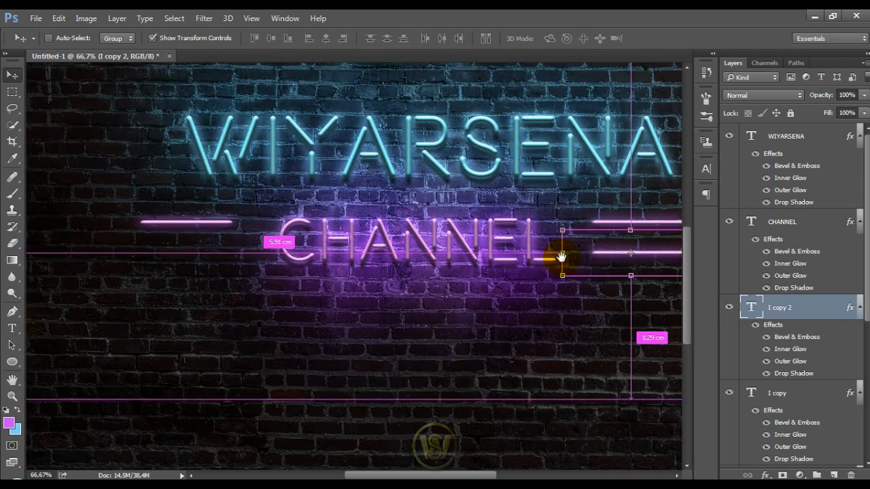
left_click_drag(590, 234, 400, 240)
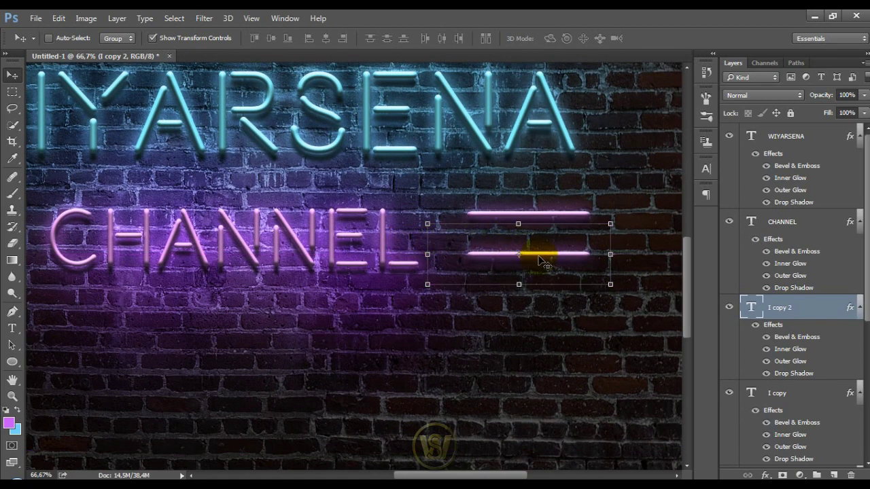
left_click(807, 310)
double_click(807, 310)
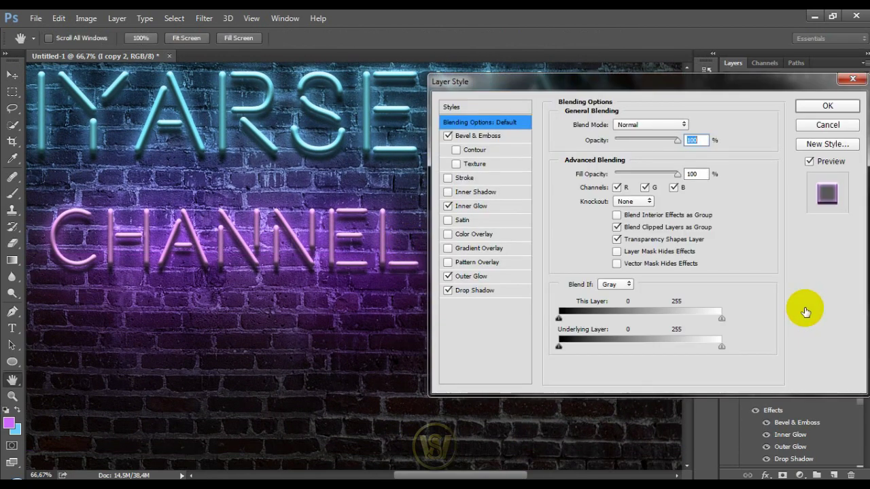
left_click_drag(487, 78, 59, 115)
left_click(666, 270)
left_click(377, 158)
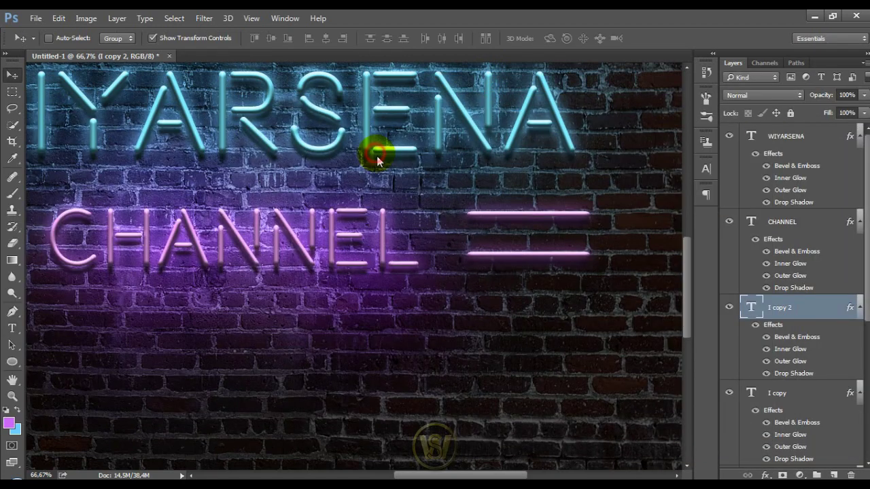
right_click(810, 307)
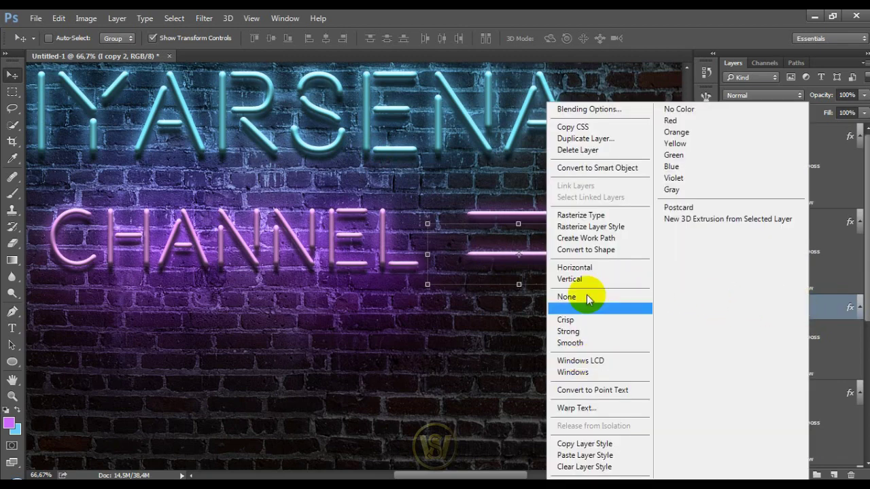
left_click(521, 261)
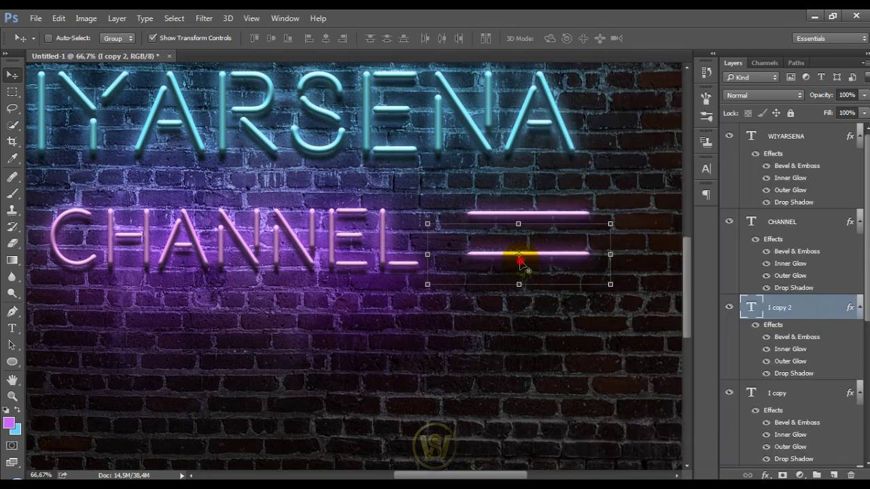
Step: Set the Inner Glow color of the lower line right of CHANNEL to the light blue background color, 6bcdff
double_click(804, 307)
left_click_drag(477, 70, 732, 87)
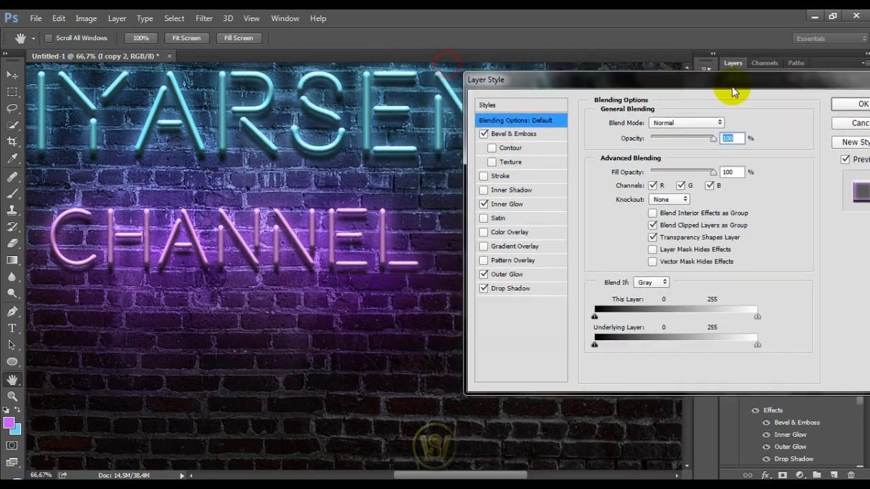
left_click_drag(553, 83, 29, 82)
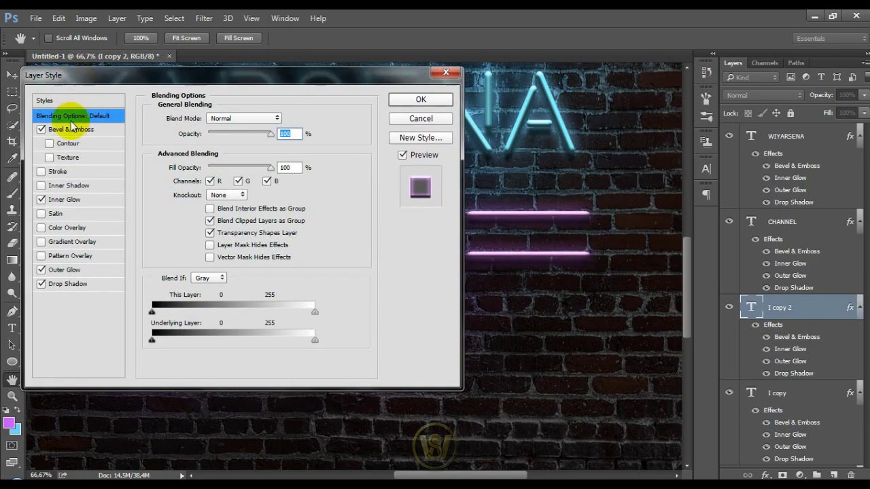
left_click(64, 200)
left_click(183, 167)
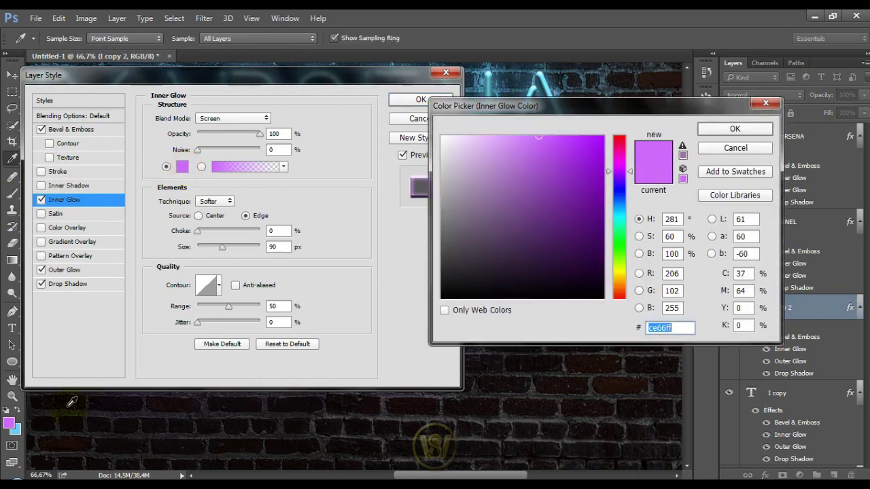
left_click(19, 430)
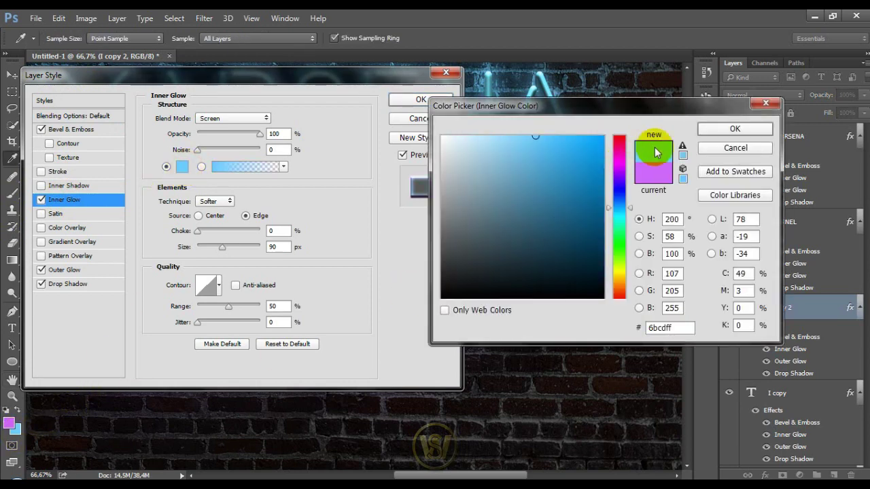
left_click(735, 129)
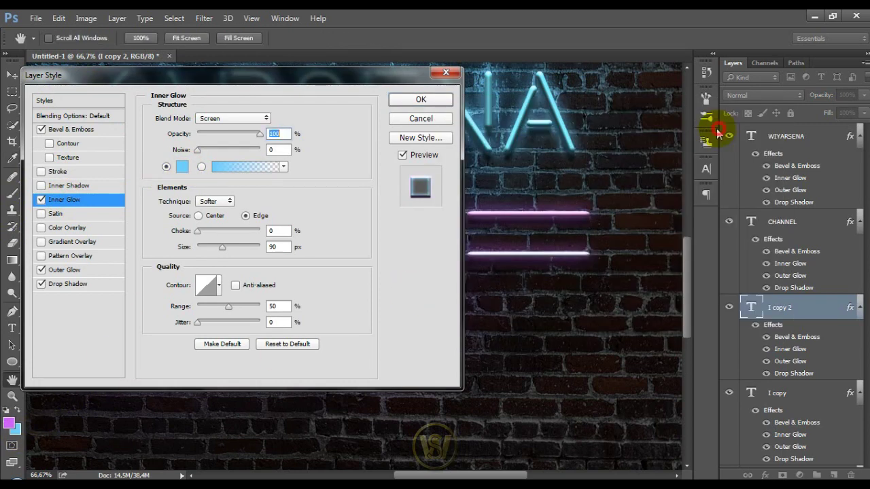
Step: Set the same line's Outer Glow color to the light blue background color, 6bcdff, and apply the layer style
left_click(68, 271)
left_click(65, 285)
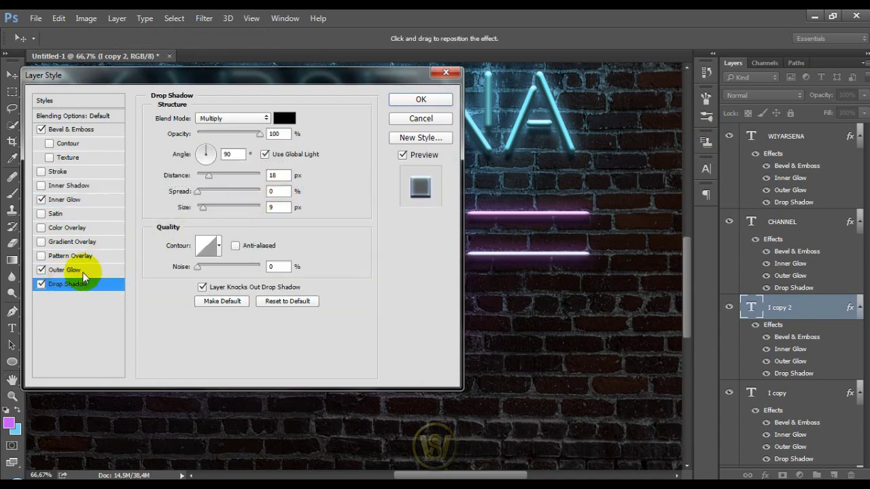
left_click(71, 271)
left_click(183, 166)
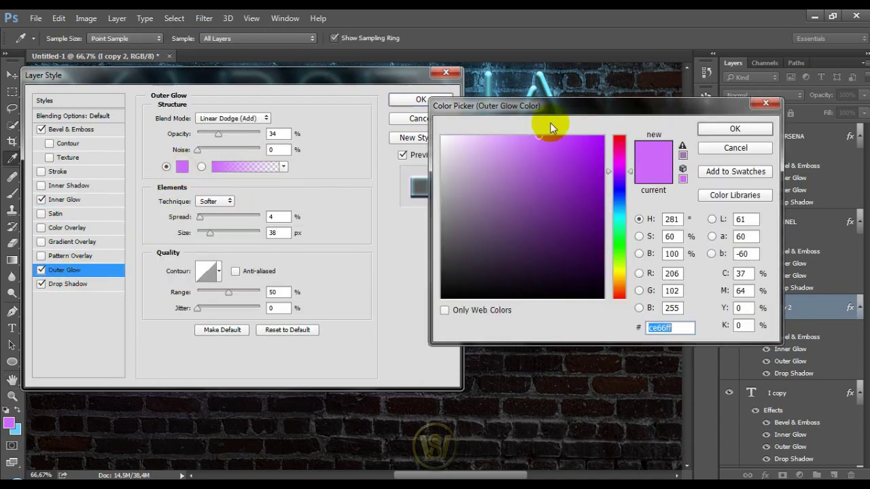
left_click_drag(555, 106, 760, 84)
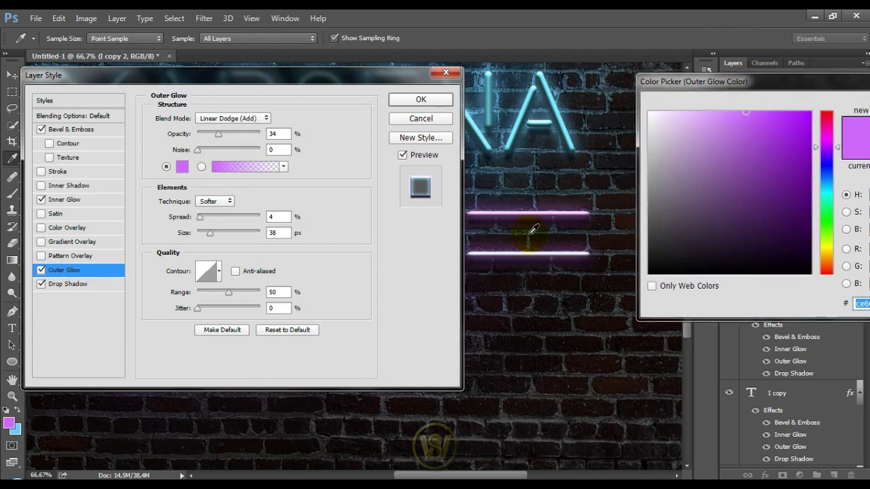
left_click(16, 433)
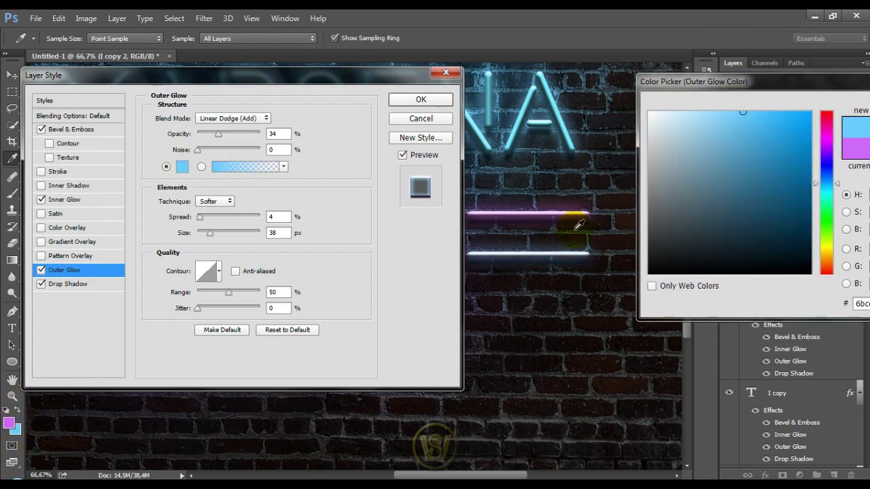
left_click_drag(670, 82, 457, 106)
left_click(722, 133)
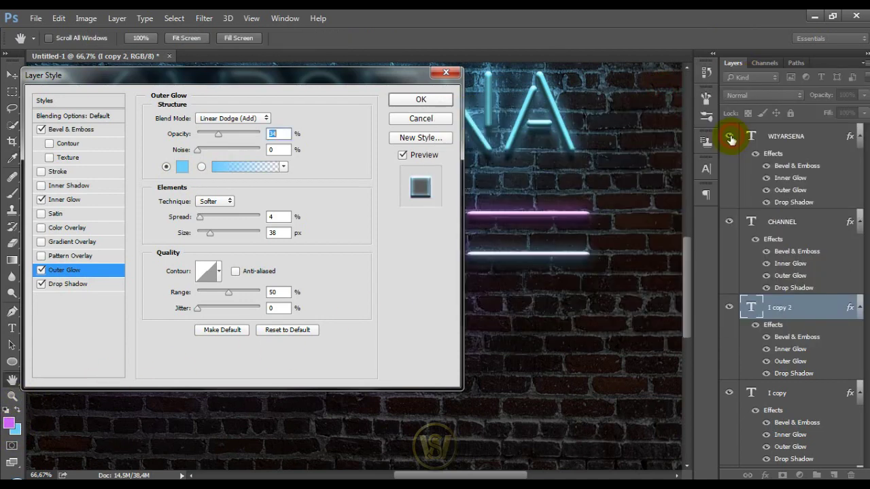
left_click(416, 101)
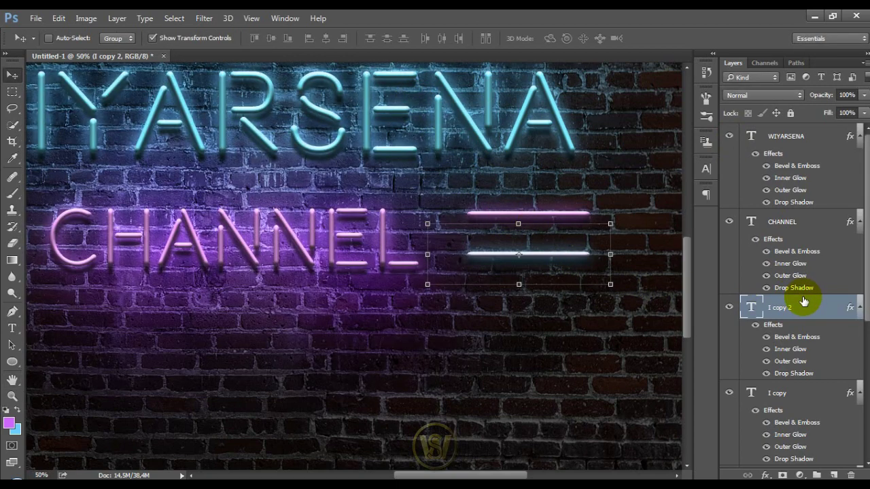
Step: Duplicate the blue line and move the copy to the left of CHANNEL, directly under the purple line
key("ctrl+minus")
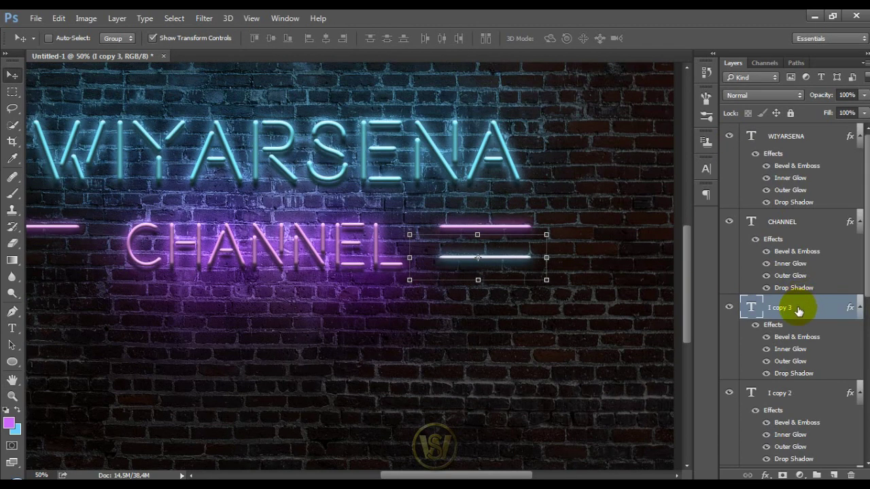
left_click_drag(461, 275, 14, 275)
left_click_drag(237, 281, 340, 278)
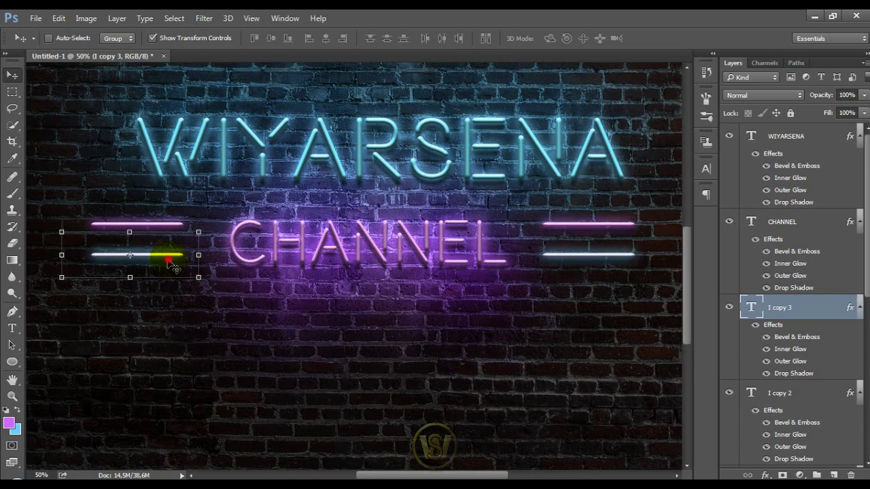
key("ctrl+minus")
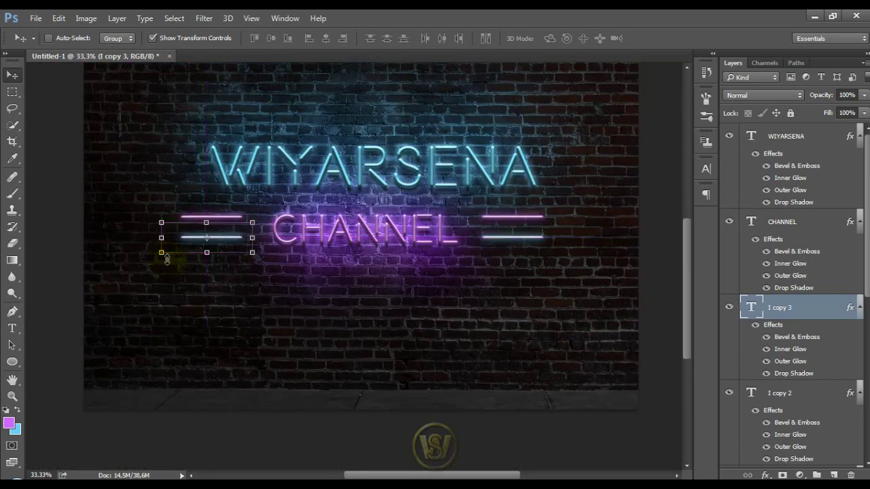
scroll(777, 359, "down", 3)
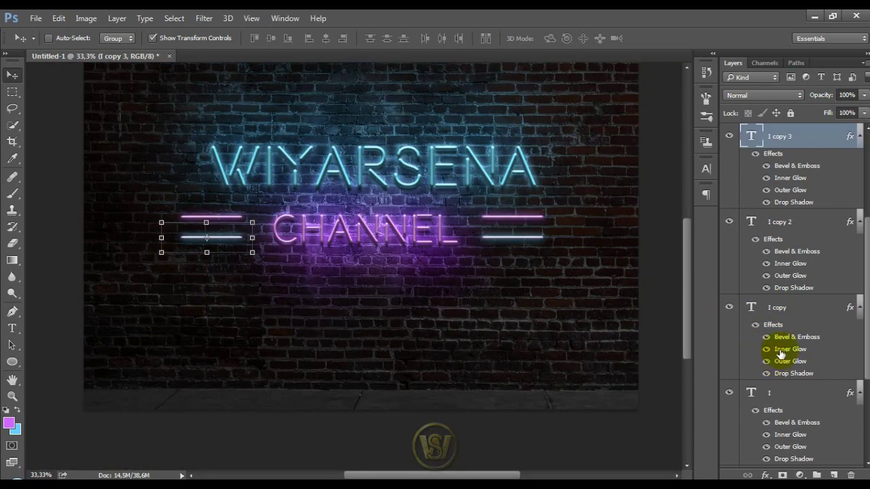
left_click(790, 315)
left_click(748, 393, "shift")
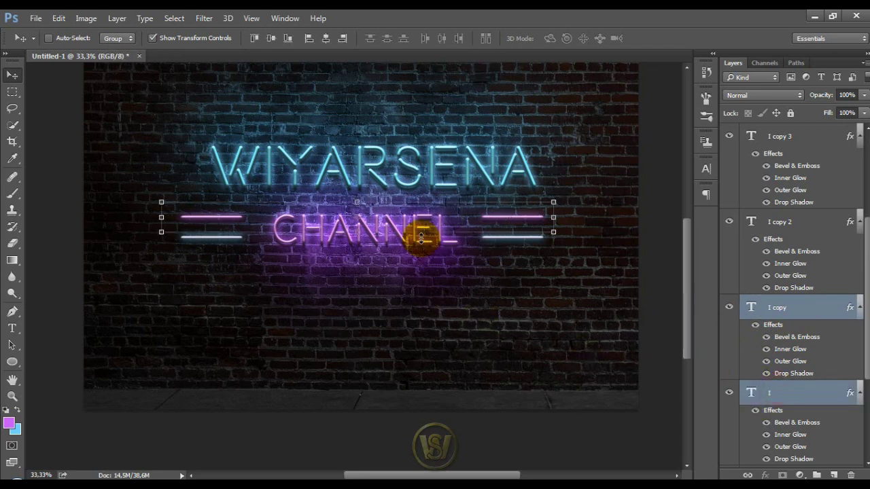
left_click_drag(418, 238, 419, 271)
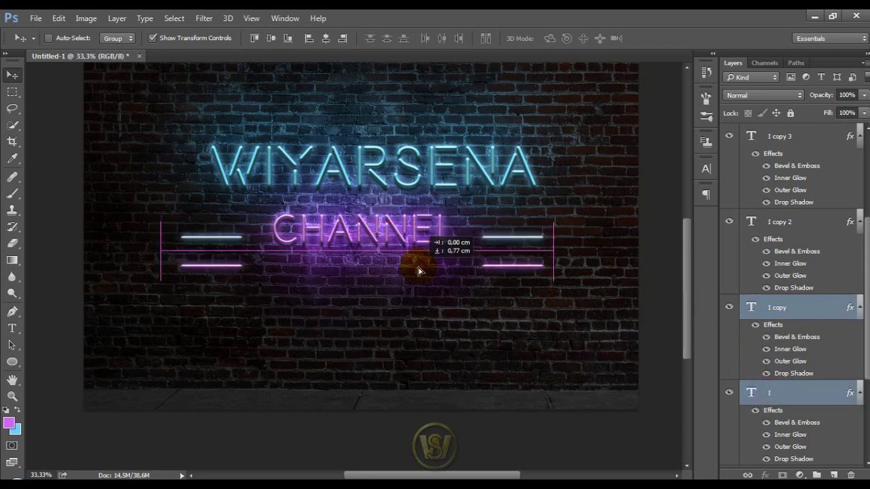
left_click_drag(552, 280, 552, 281)
left_click(776, 223)
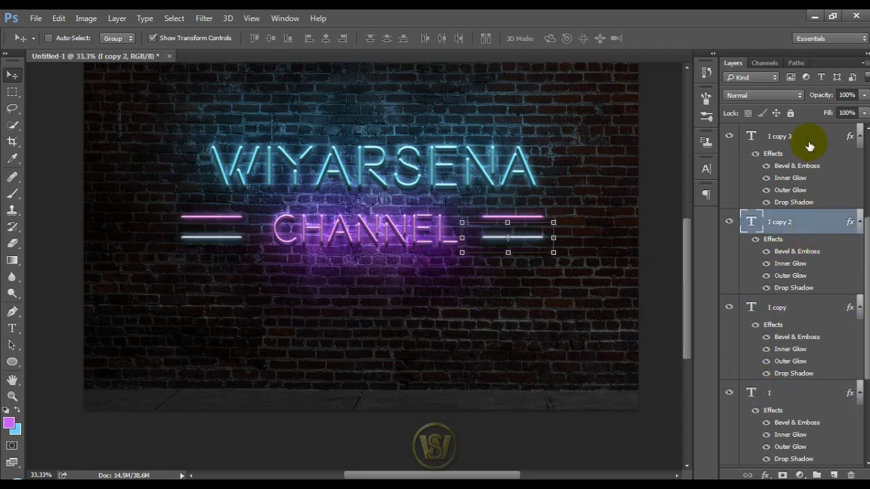
left_click(810, 143, "shift")
Step: Move both purple lines, layers I and I copy, straight down to just below the blue lines
left_click(792, 307)
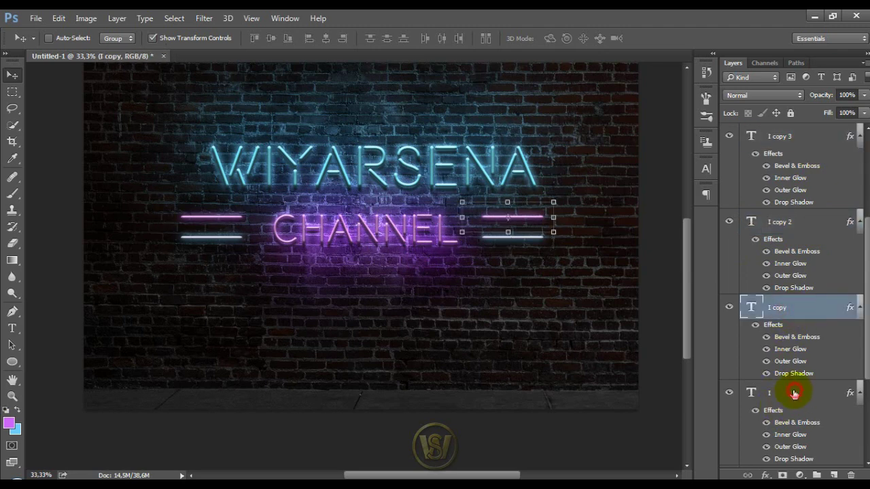
left_click(792, 392, "shift")
left_click_drag(515, 229, 514, 265)
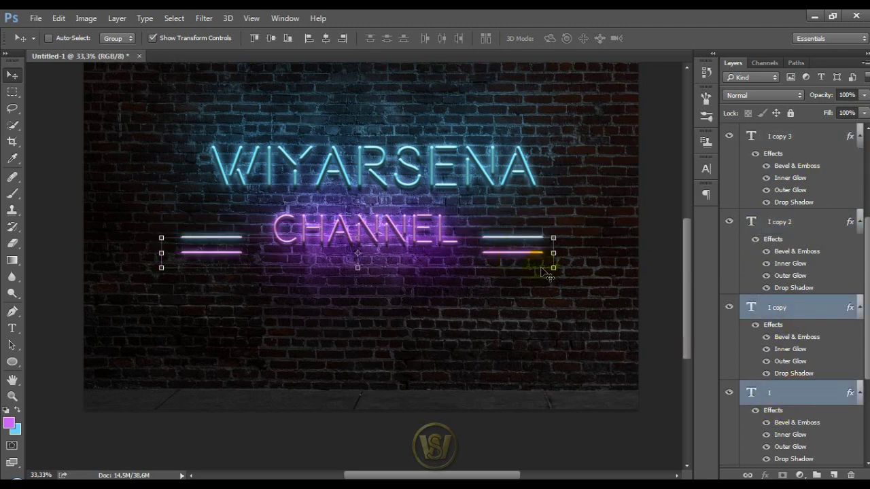
Step: Move both blue lines, layers I copy 2 and I copy 3, straight up to near the top of CHANNEL
left_click(791, 231)
left_click(795, 138, "shift")
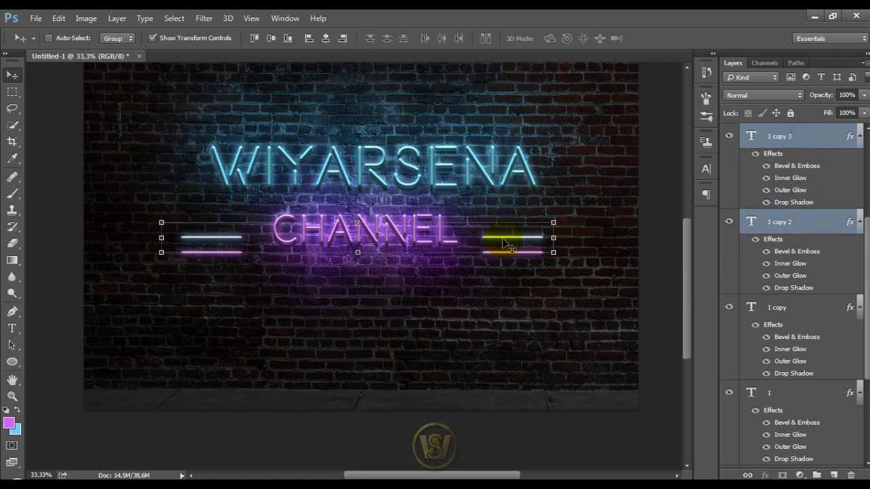
mouse_move(505, 230)
left_mouse_down()
mouse_move(509, 204)
mouse_move(511, 224)
left_mouse_up()
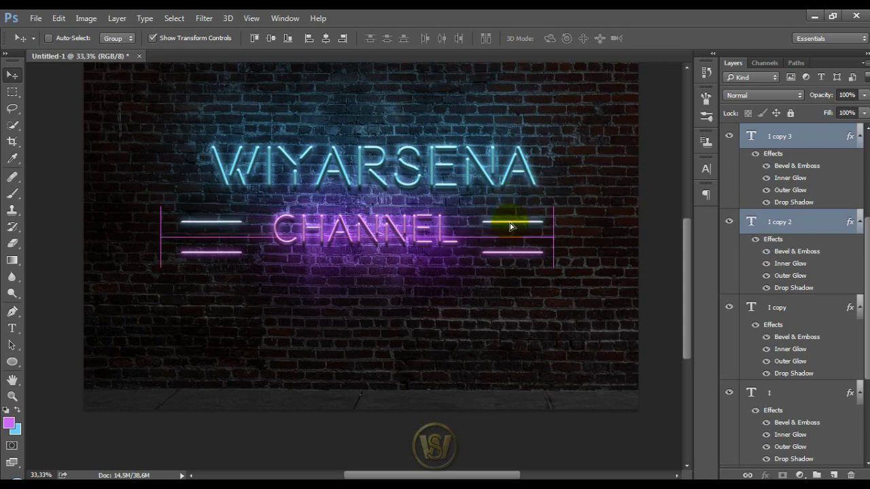
left_click_drag(511, 227, 515, 223)
Step: Raise both purple lines together to close the gap beneath the blue lines beside CHANNEL
left_click(800, 306)
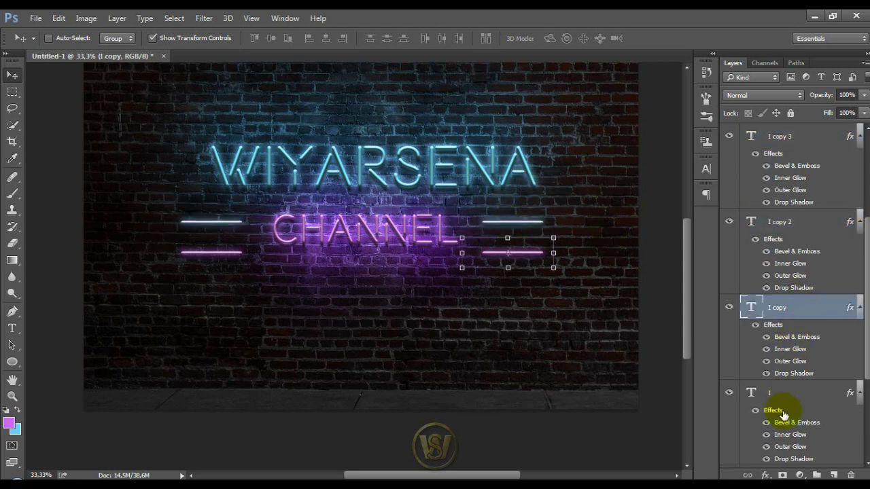
left_click(783, 411, "shift")
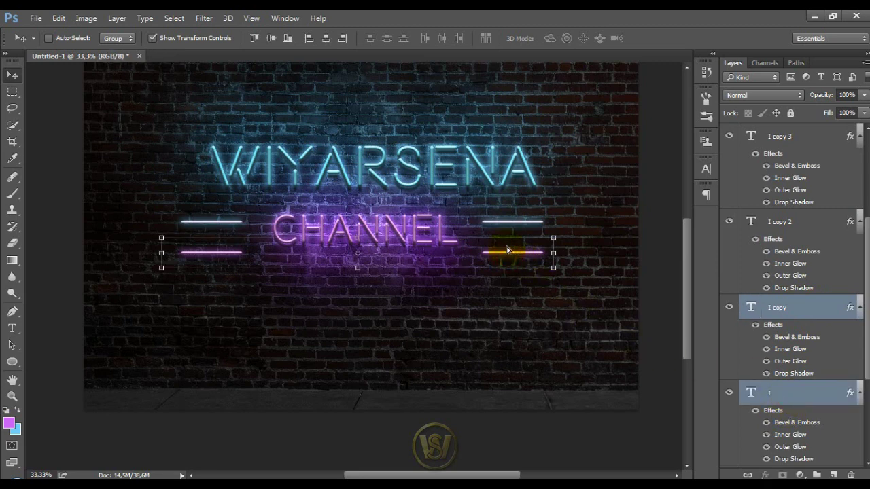
mouse_move(506, 247)
left_mouse_down()
mouse_move(507, 239)
mouse_move(511, 248)
left_mouse_up()
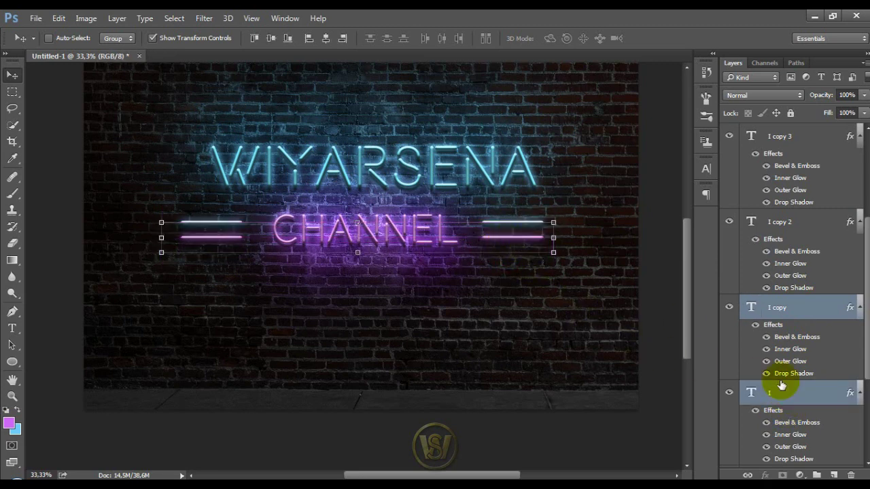
Step: Paint black on the Color Lookup 1 mask around the accent lines on both sides of CHANNEL, using a 300 px brush at 22% opacity
scroll(783, 384, "down", 3)
left_click(791, 437)
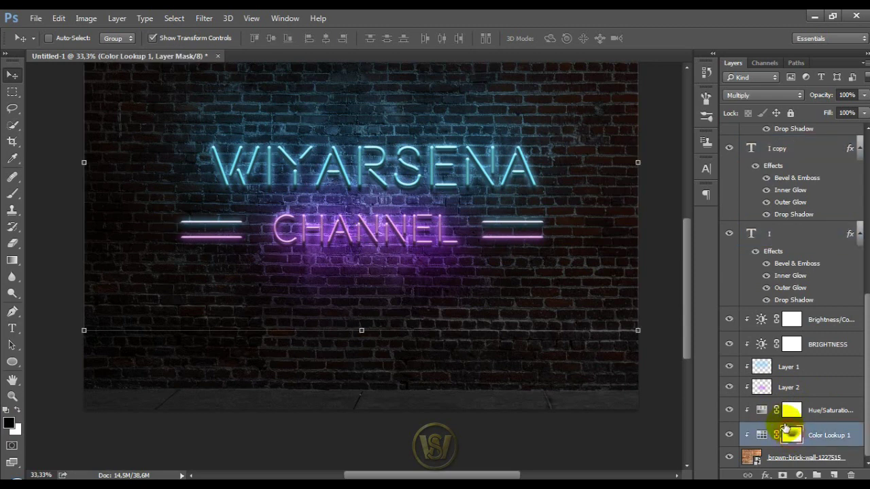
key("b")
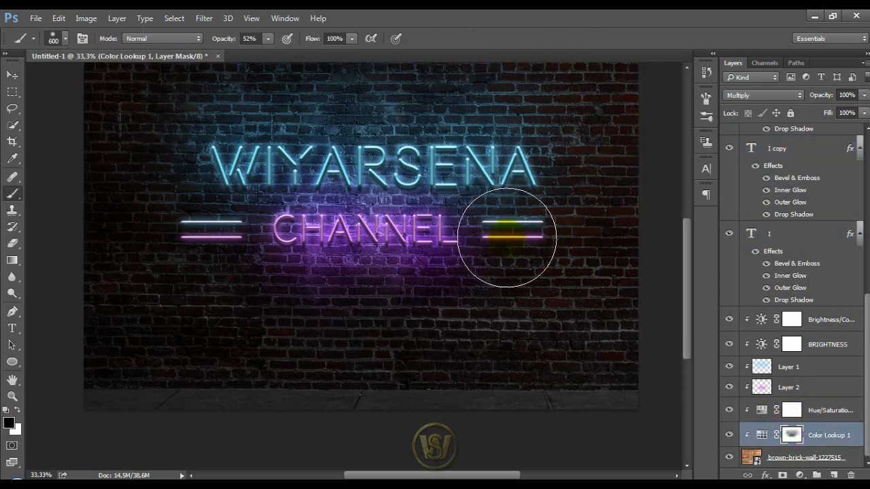
key("bracketleft")
key("bracketleft")
key("bracketleft")
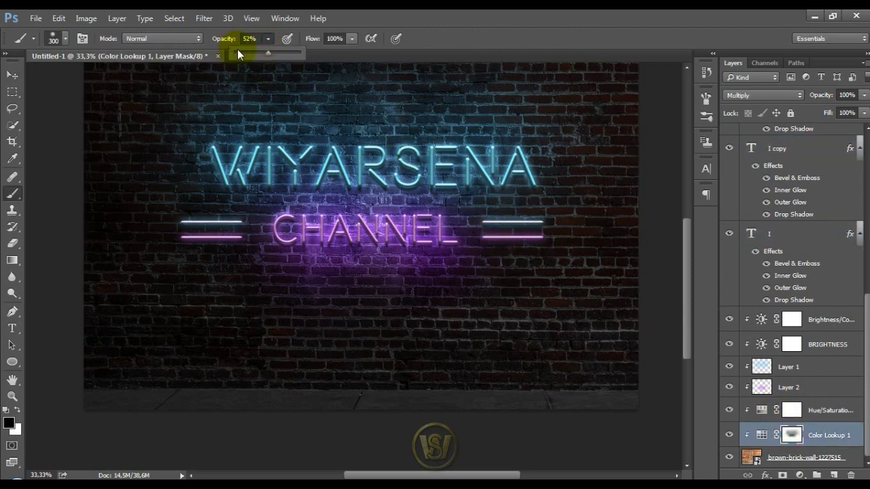
left_click_drag(237, 49, 248, 50)
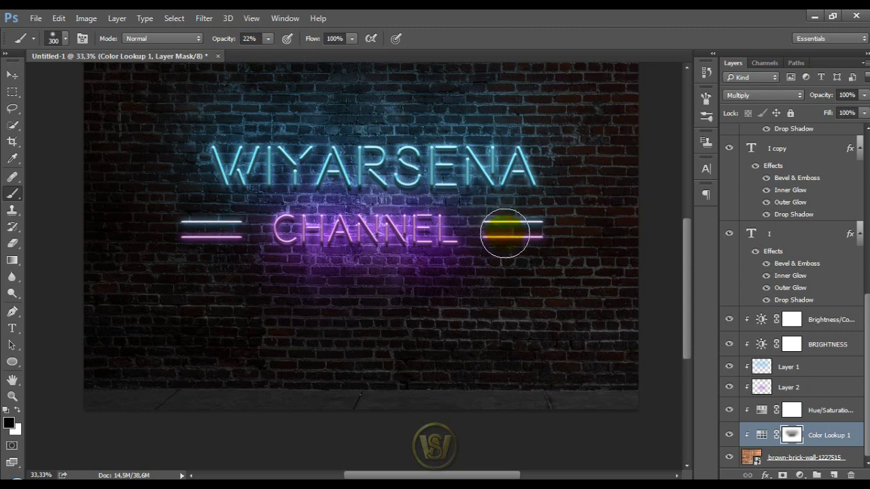
mouse_move(505, 233)
left_mouse_down()
mouse_move(497, 237)
mouse_move(531, 237)
mouse_move(523, 235)
left_mouse_up()
mouse_move(218, 233)
left_mouse_down()
mouse_move(189, 231)
mouse_move(288, 229)
left_mouse_up()
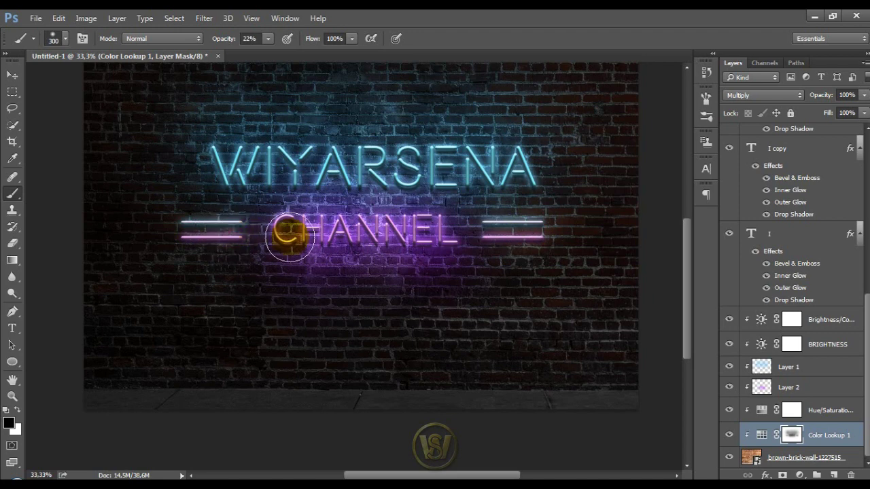
Step: Add a clipped layer directly above the Hue/Saturation adjustment, set its blend mode to Color, and reduce the brush size to 125 px
left_click(820, 406)
left_click(835, 475)
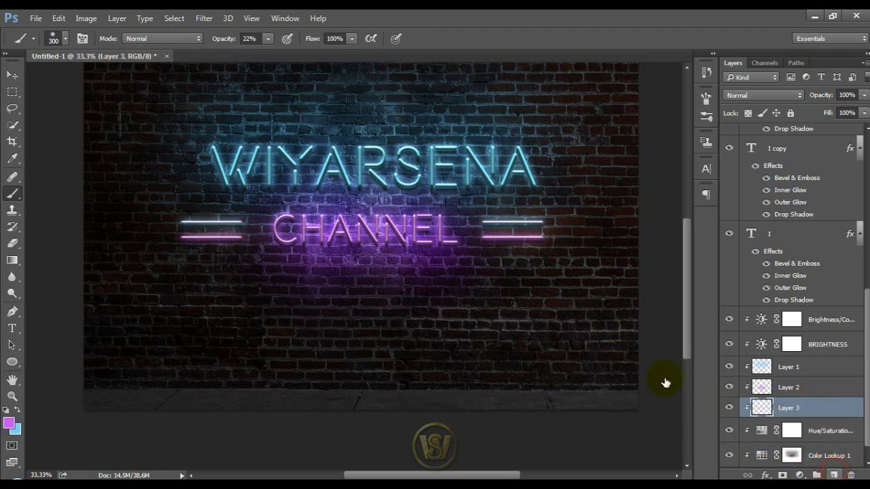
key("ctrl+plus")
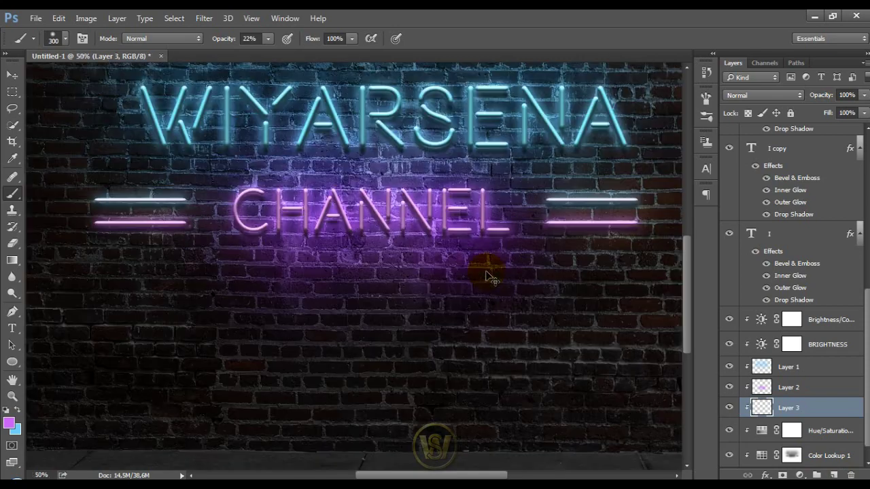
left_click_drag(500, 269, 387, 277)
left_click_drag(463, 263, 391, 278)
key("bracketleft")
key("bracketleft")
key("bracketleft")
key("bracketleft")
key("bracketleft")
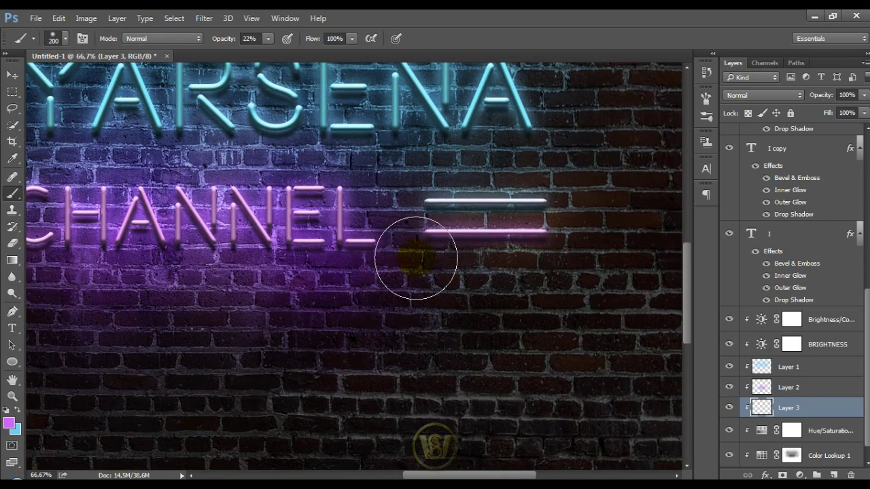
left_click(762, 95)
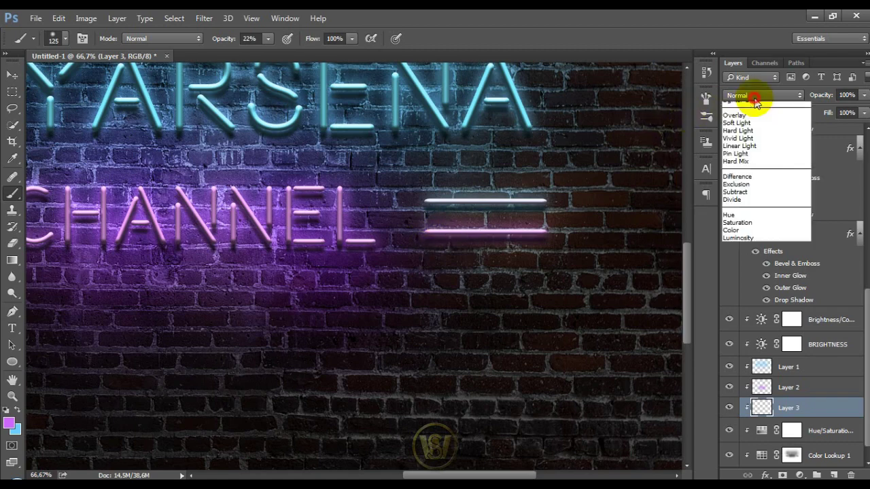
left_click(744, 331)
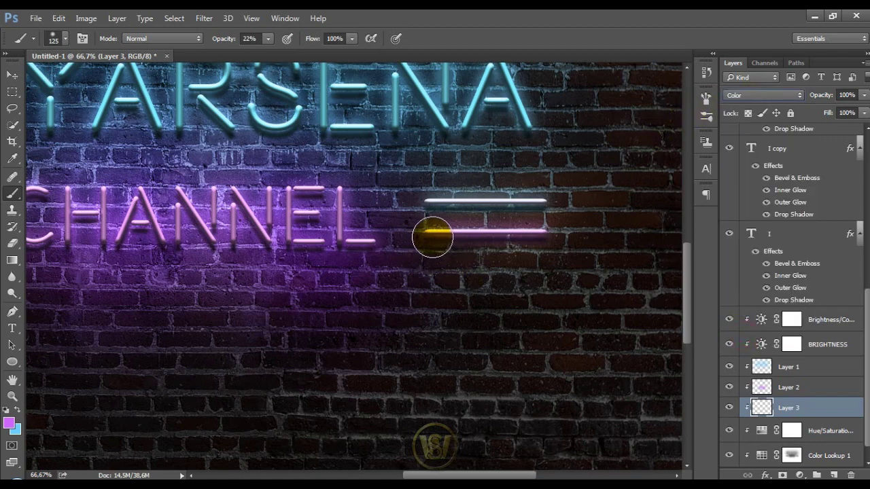
Step: Paint purple light on the bricks around the purple lines on both sides of CHANNEL, using a 150 px brush on Layer 3
left_click_drag(432, 237, 533, 234)
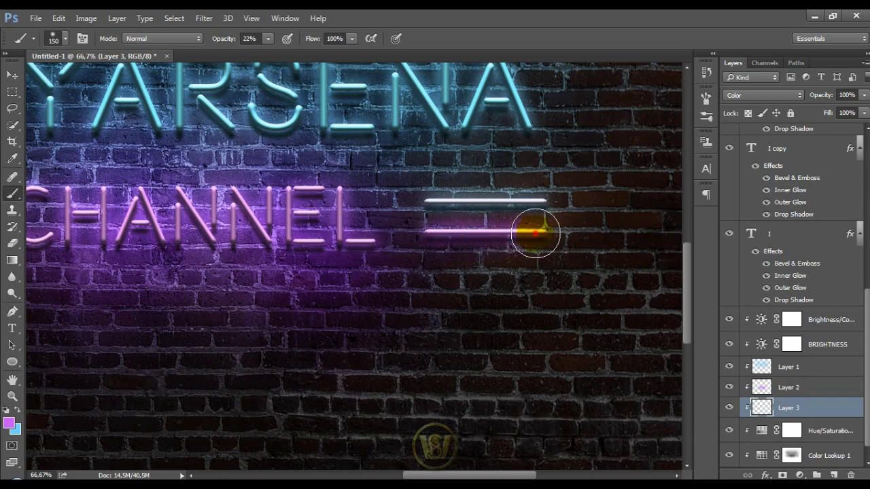
key("space")
mouse_move(302, 253)
left_mouse_down()
mouse_move(557, 245)
mouse_move(406, 264)
left_mouse_up()
left_click(289, 254)
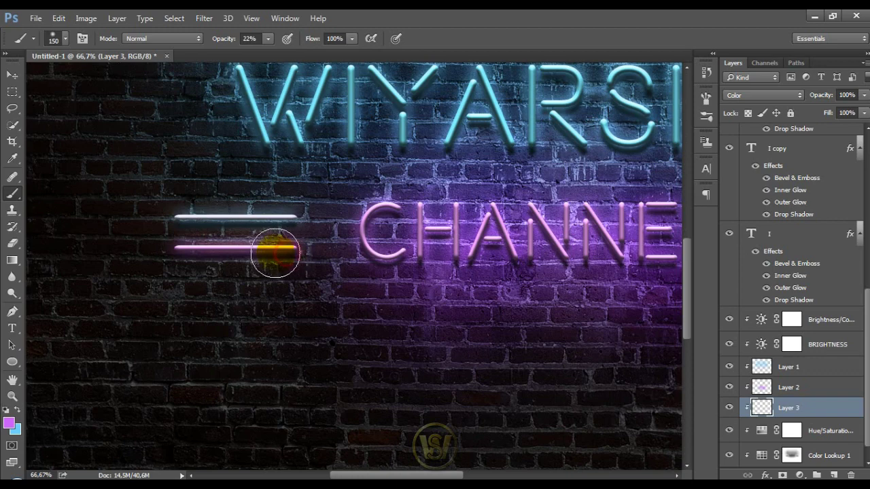
left_click_drag(274, 254, 185, 252)
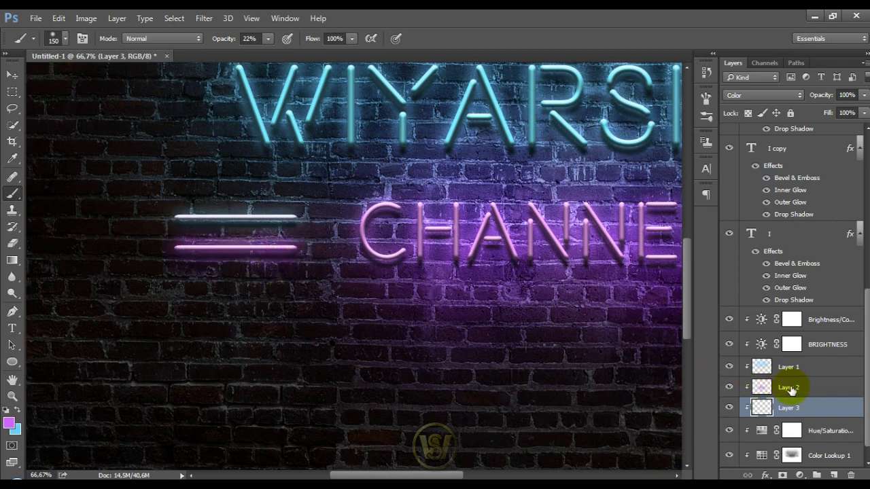
Step: Add another clipped layer above Layer 3 with the Color blend mode and make blue the foreground color
left_click(834, 475)
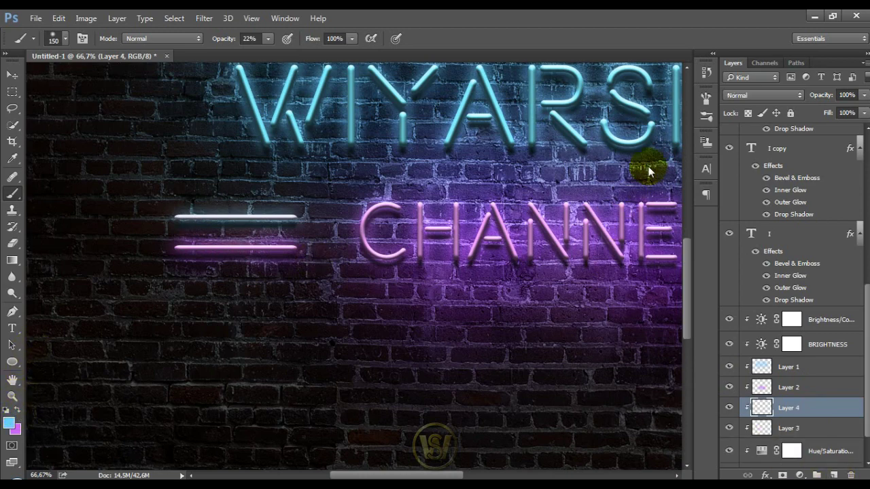
left_click(754, 95)
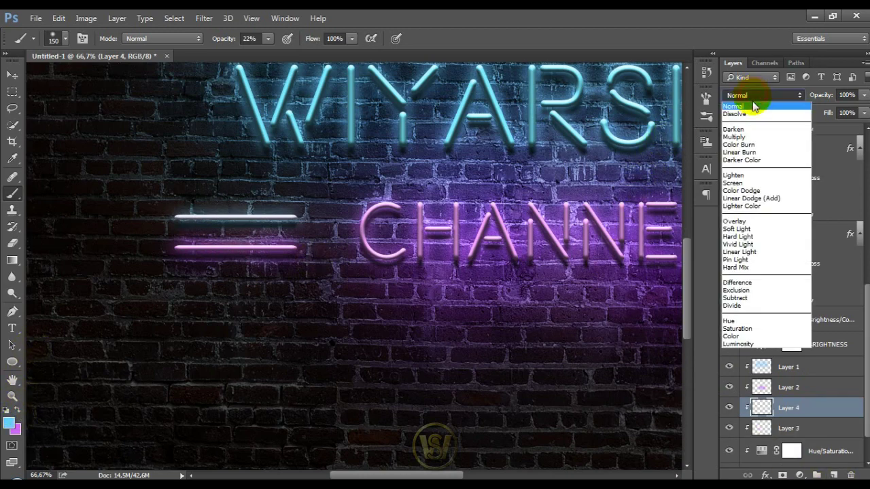
left_click(741, 336)
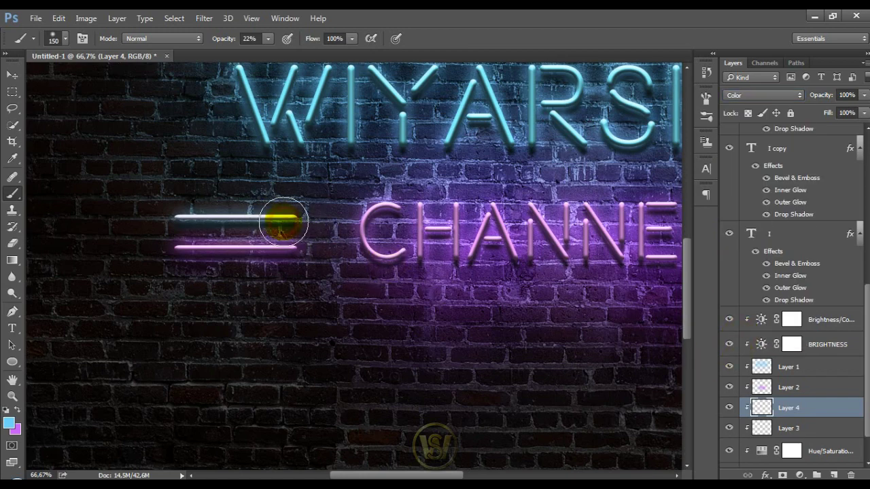
Step: Paint blue light on the bricks around the blue lines on both sides of CHANNEL on Layer 4
left_click_drag(283, 221, 190, 219)
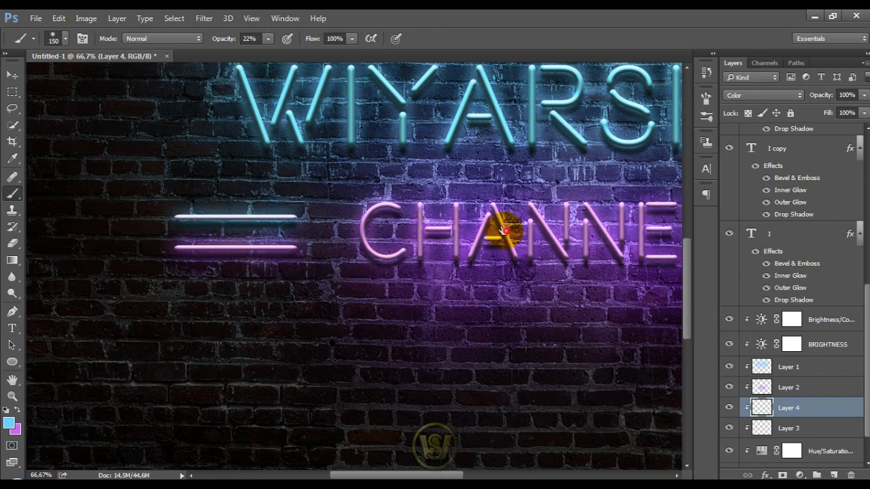
left_click_drag(501, 229, 187, 210)
mouse_move(520, 211)
left_mouse_down()
mouse_move(465, 233)
mouse_move(411, 221)
mouse_move(519, 220)
left_mouse_up()
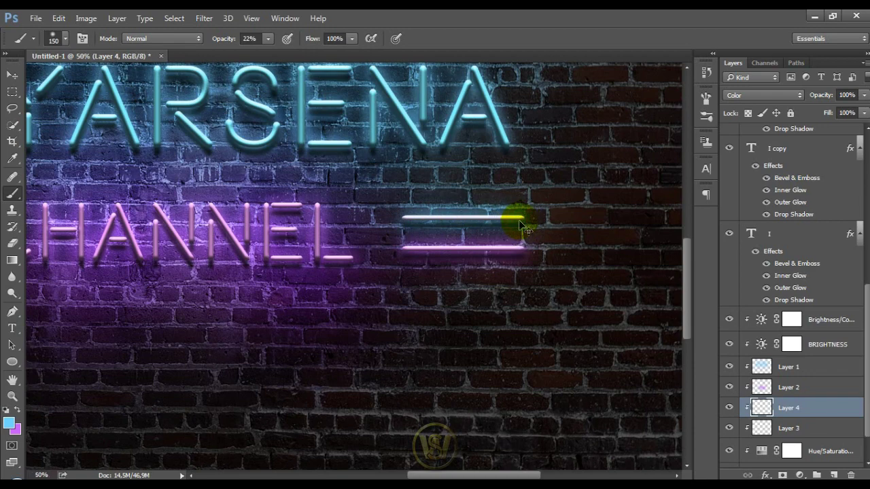
key("0")
key("ctrl+0")
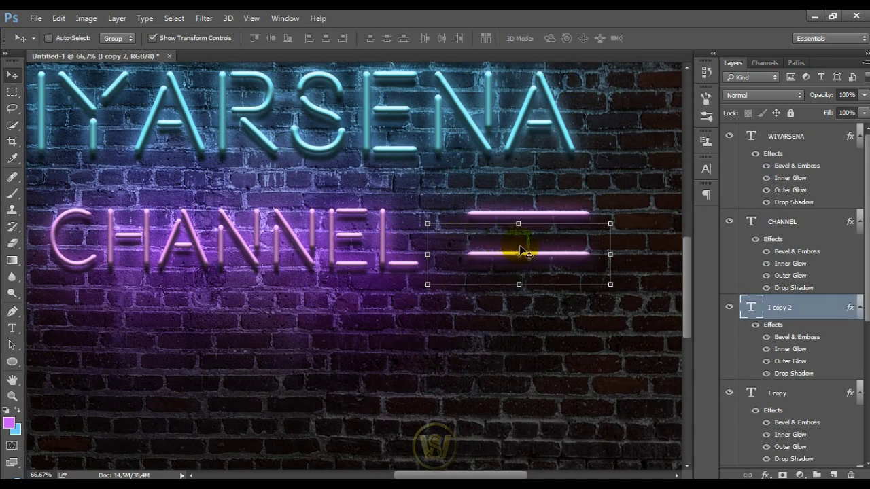
double_click(807, 306)
left_click_drag(487, 77, 51, 114)
left_click(663, 267)
left_click(367, 151)
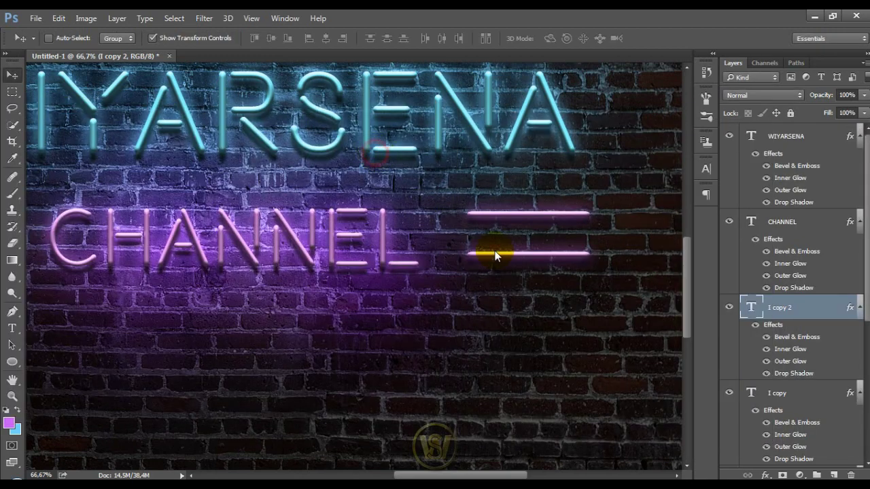
Step: Change the Inner Glow color of the I copy 2 line to the background swatch's blue, #6bcdff
double_click(811, 307)
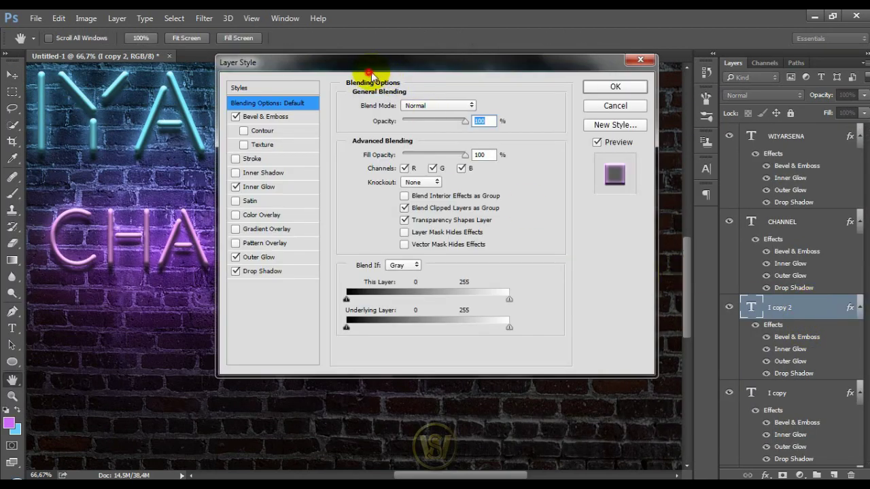
left_click_drag(447, 66, 742, 89)
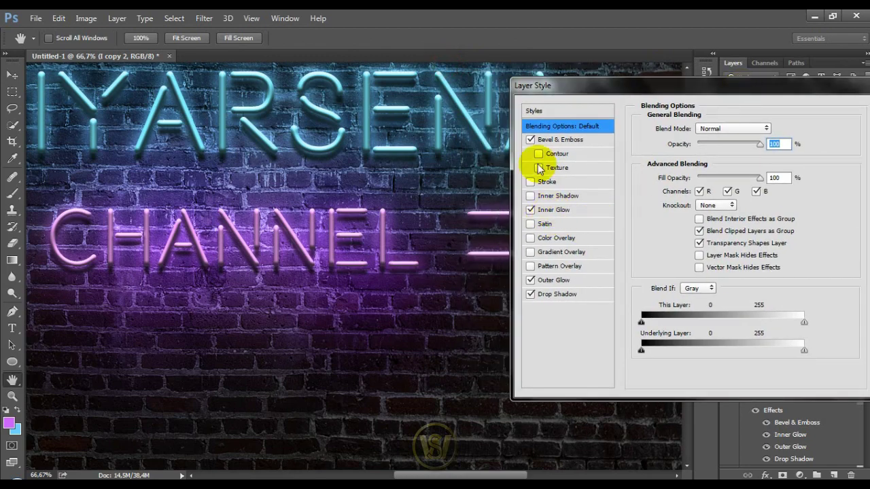
left_click_drag(564, 90, 76, 80)
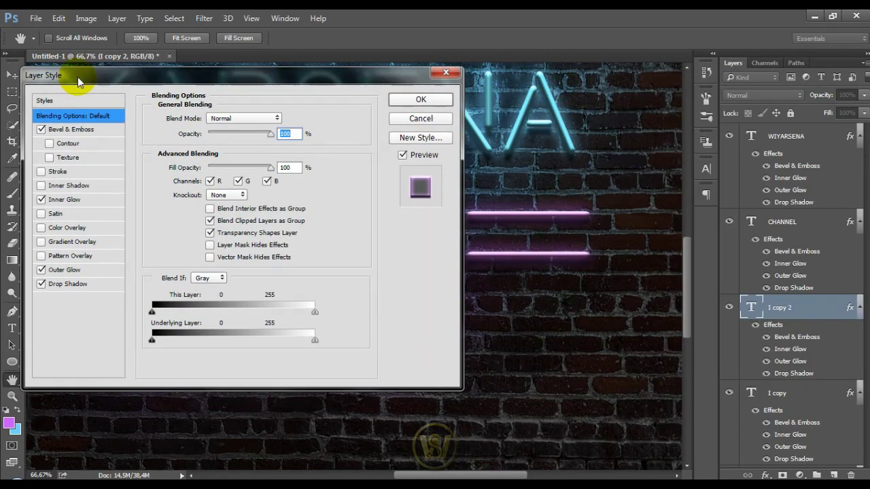
left_click(65, 199)
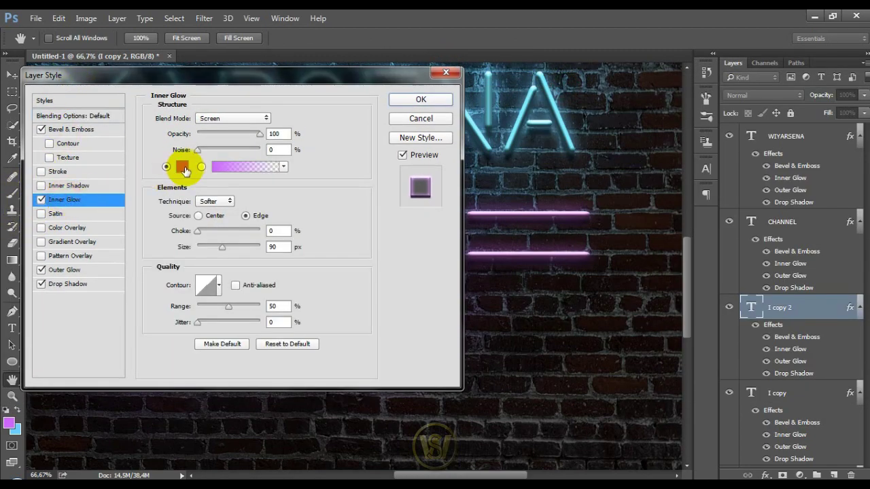
left_click(181, 167)
left_click(15, 429)
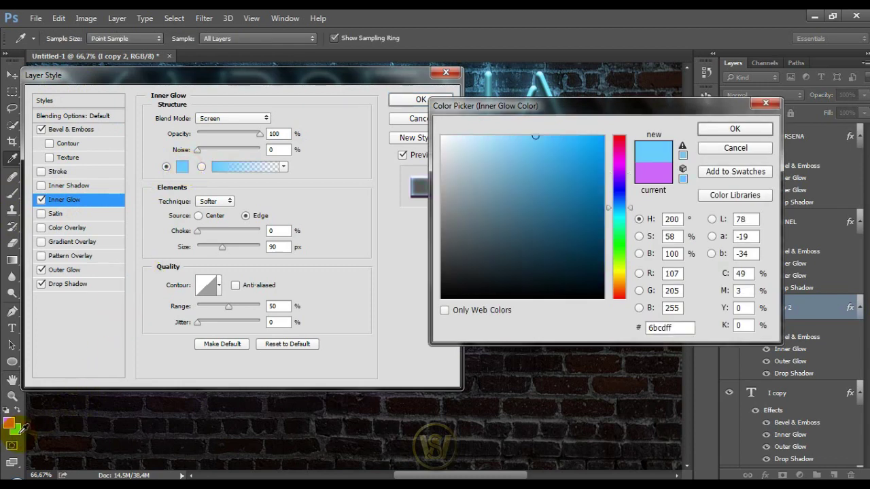
left_click(748, 130)
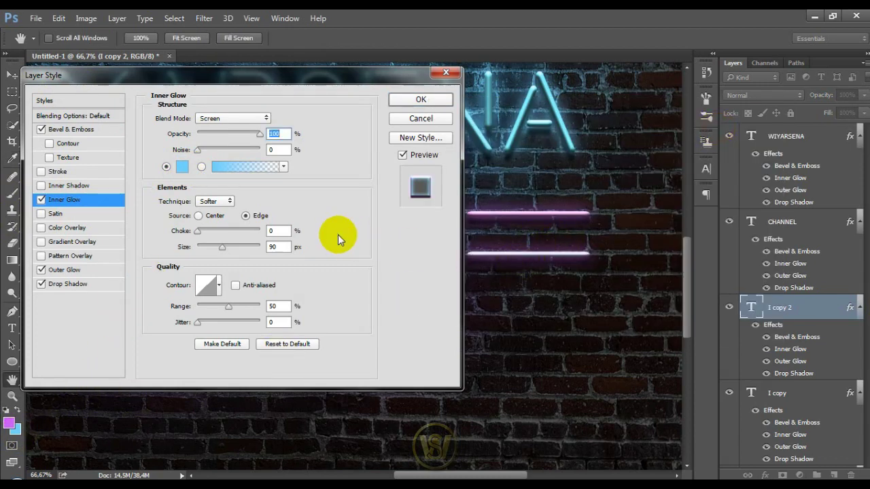
Step: Change the Outer Glow color of the I copy 2 line to blue #6bcdff and apply the layer style
left_click(65, 270)
left_click(63, 284)
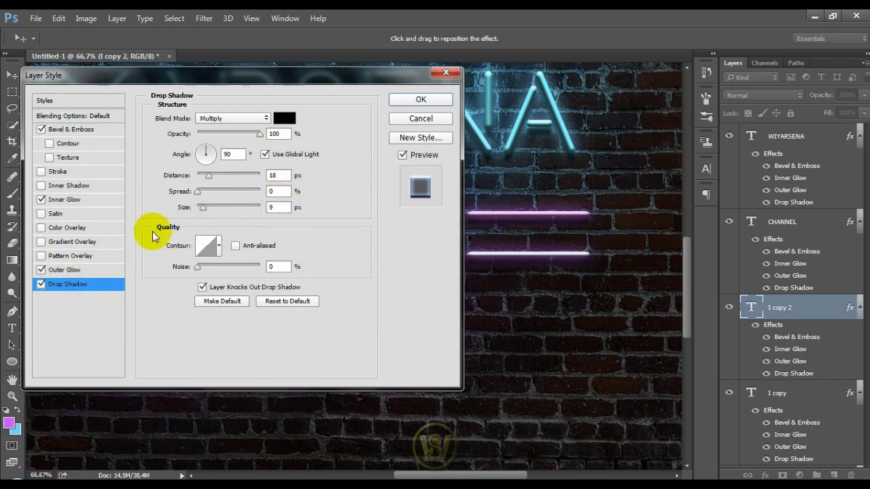
left_click(80, 271)
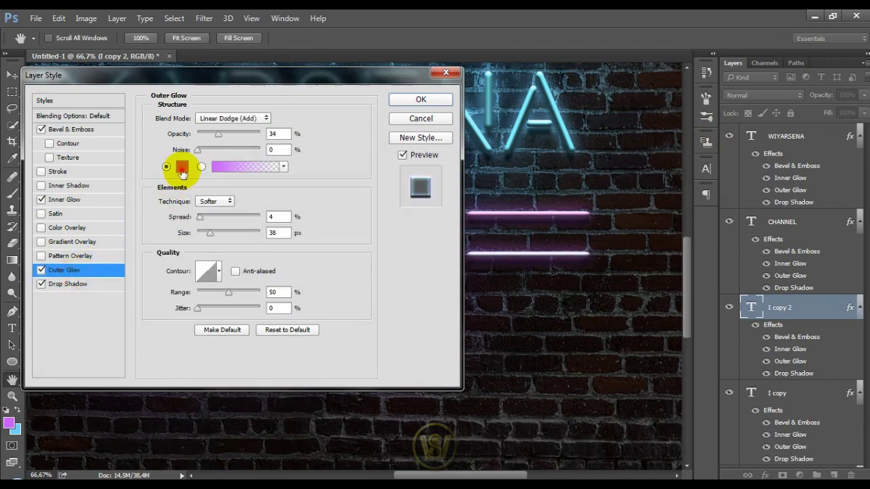
left_click(182, 167)
left_click_drag(577, 93, 760, 73)
left_click(20, 428)
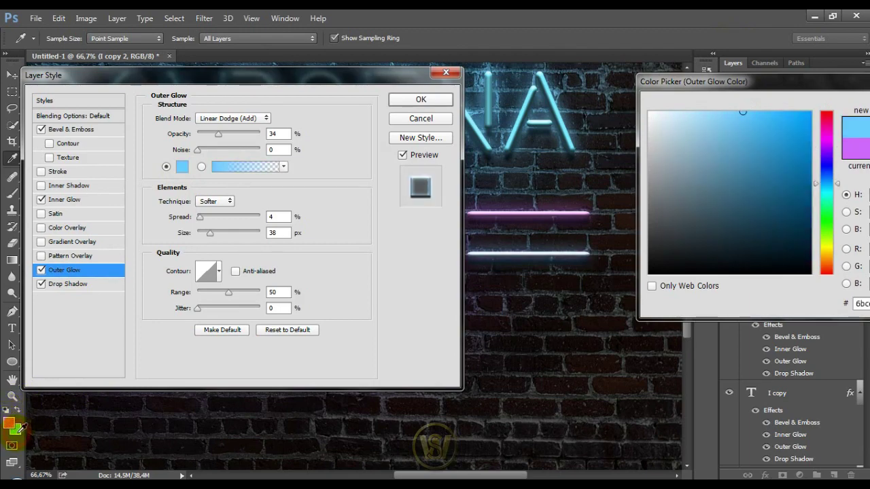
left_click_drag(661, 83, 506, 119)
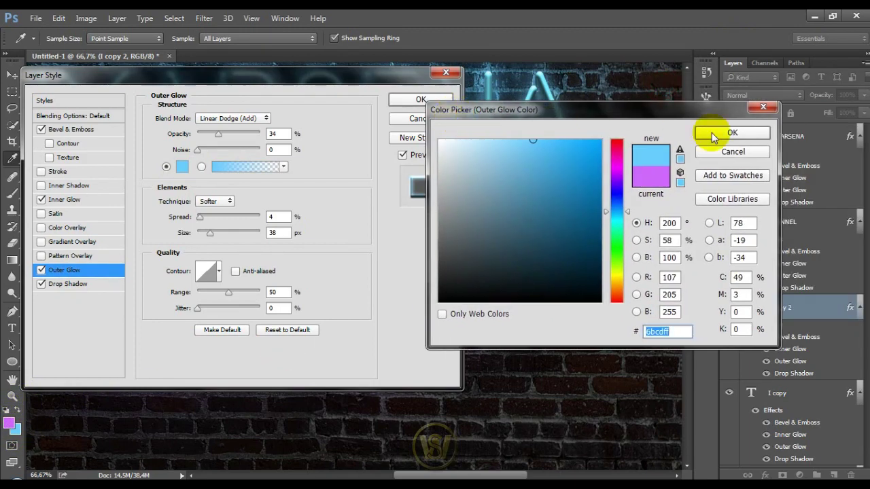
left_click(713, 132)
left_click(415, 100)
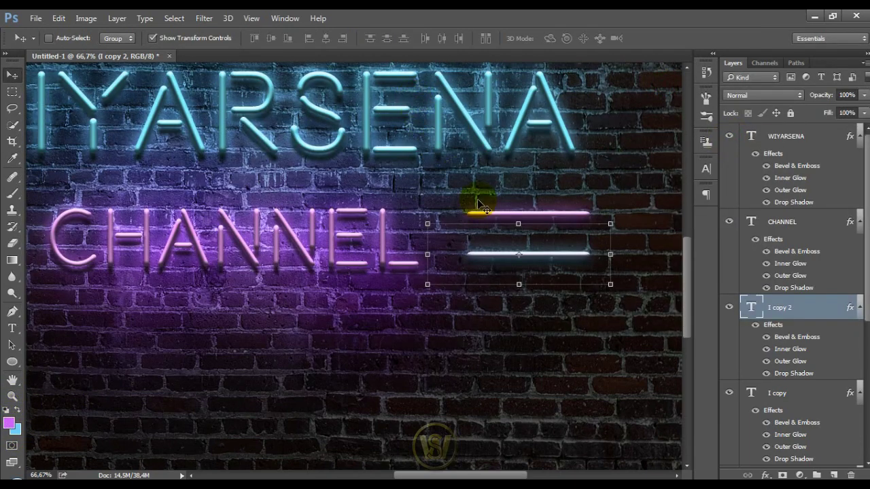
Step: Duplicate the blue I copy 2 line and place the copy left of CHANNEL, beneath the purple line there
key("ctrl+minus")
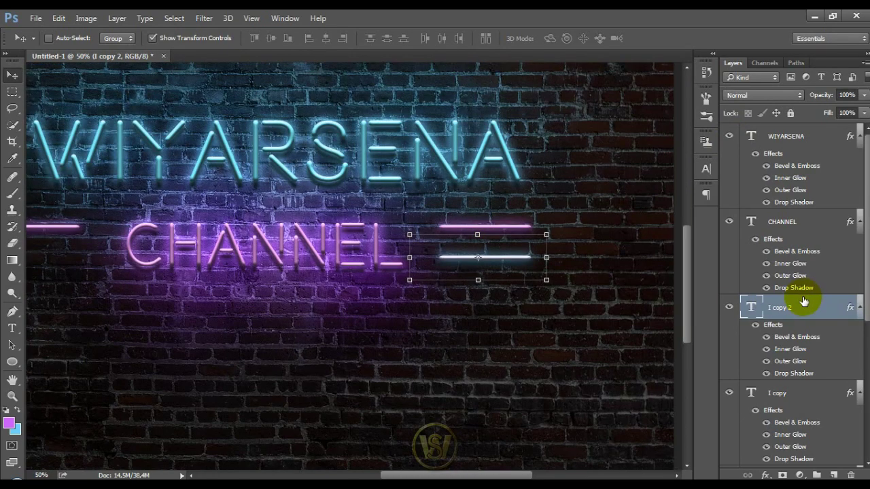
key("ctrl+j")
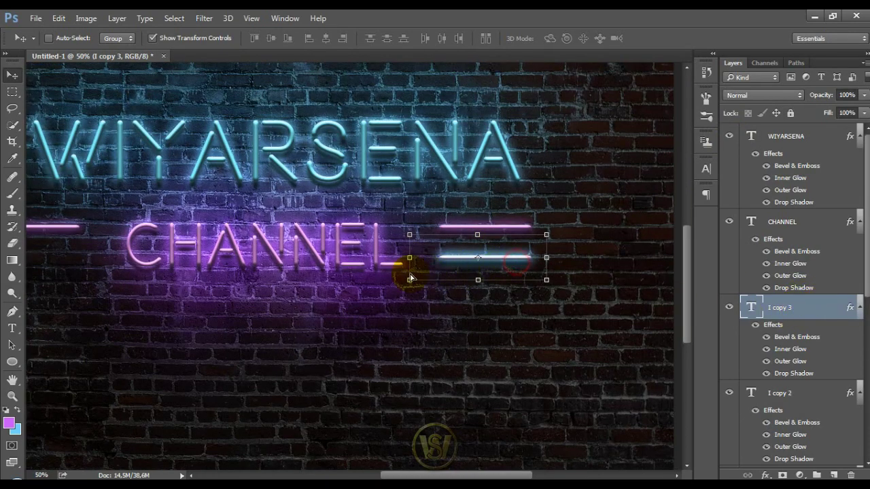
left_click_drag(163, 276, 64, 274)
left_click_drag(235, 281, 339, 278)
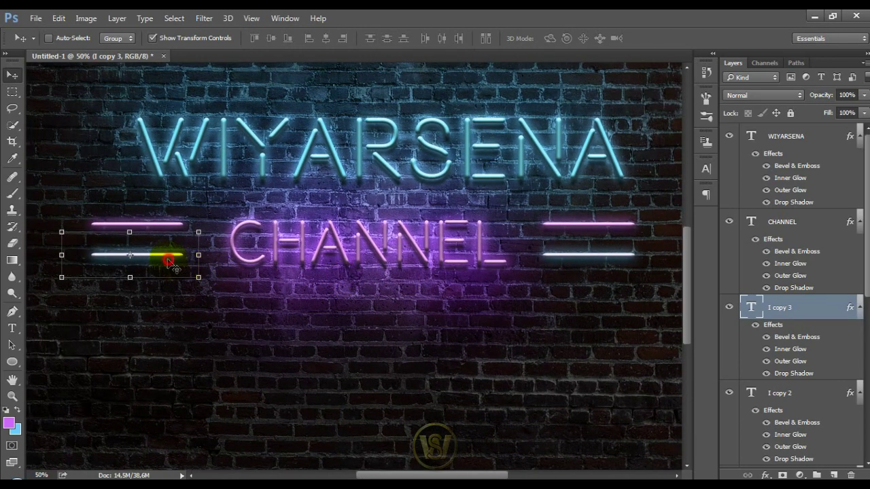
key("ctrl+minus")
scroll(761, 321, "down", 3)
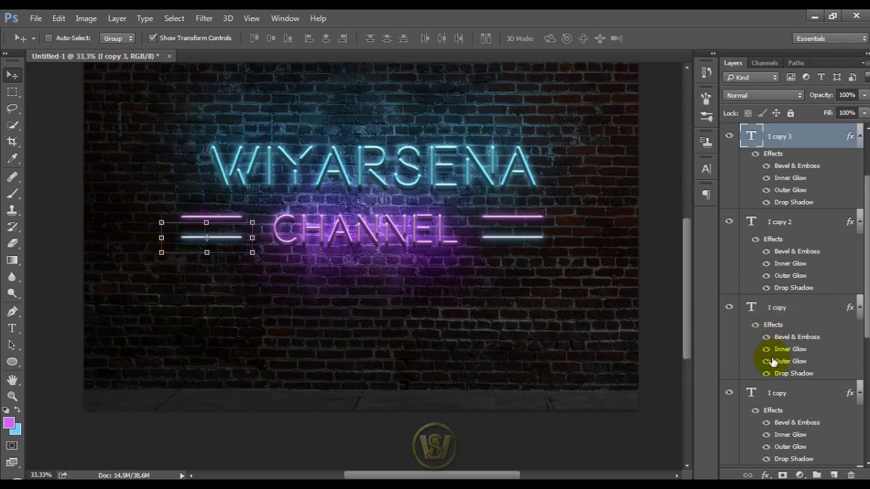
left_click(795, 322)
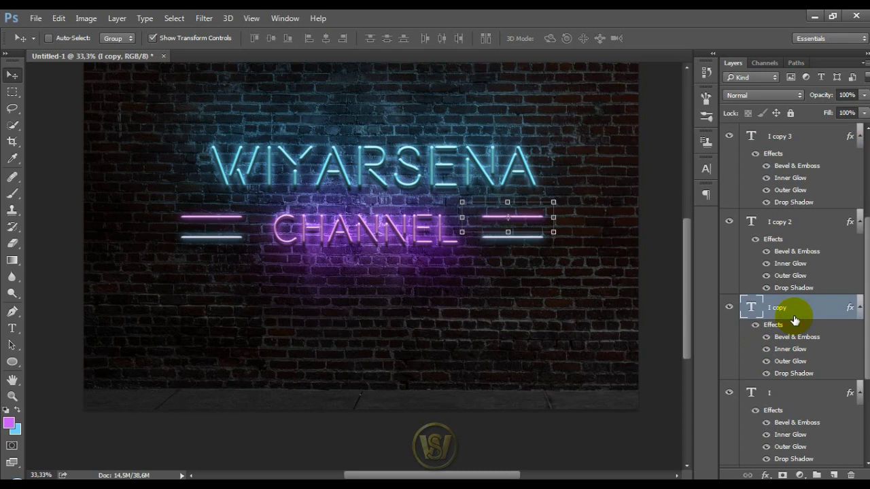
left_click(777, 394, "shift")
left_click_drag(421, 252, 417, 268)
key("ctrl+z")
left_click(813, 228)
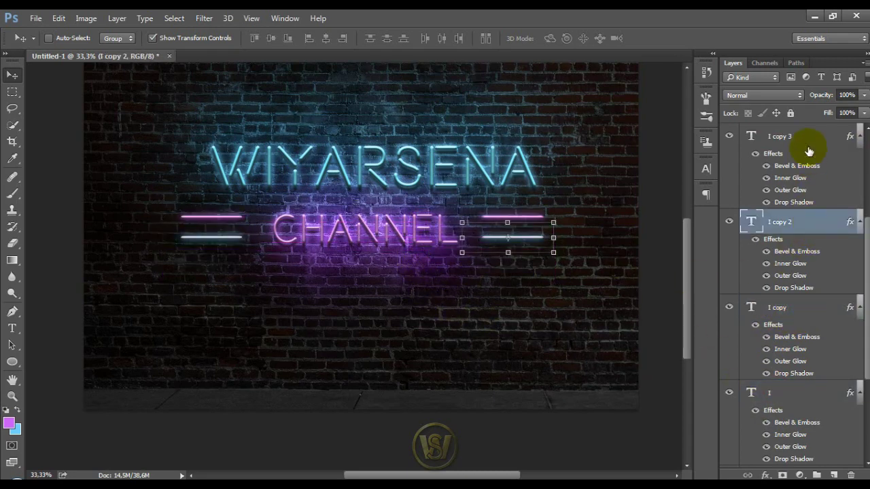
left_click(811, 139, "shift")
left_click(794, 311)
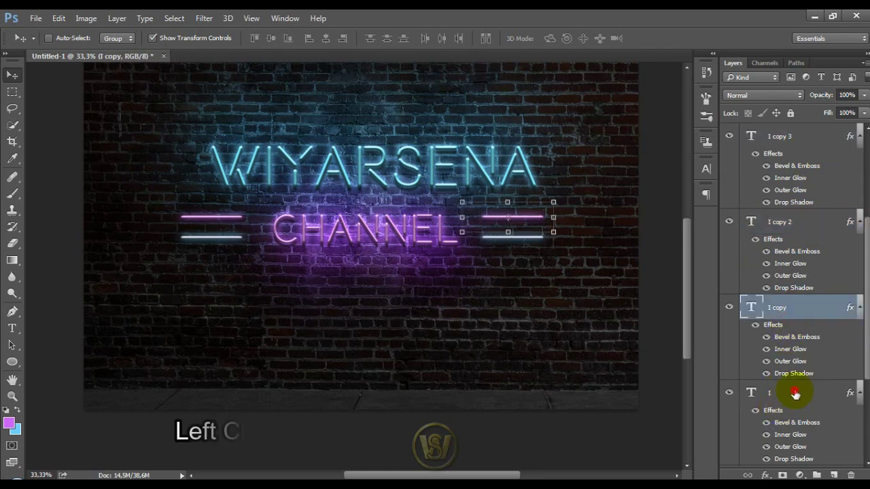
left_click(790, 393, "ctrl")
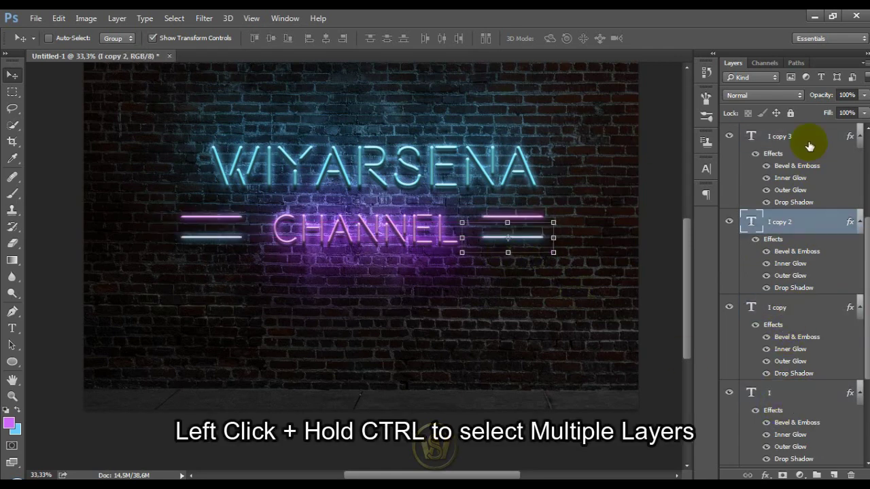
left_click(809, 144, "ctrl")
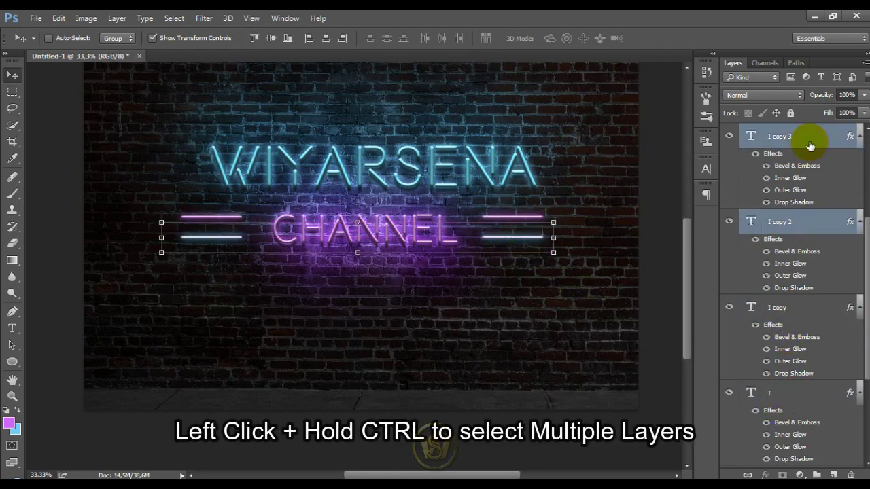
Step: Select the two purple lines beside CHANNEL together and move them just below the blue lines
left_click(793, 309)
left_click(794, 391, "ctrl")
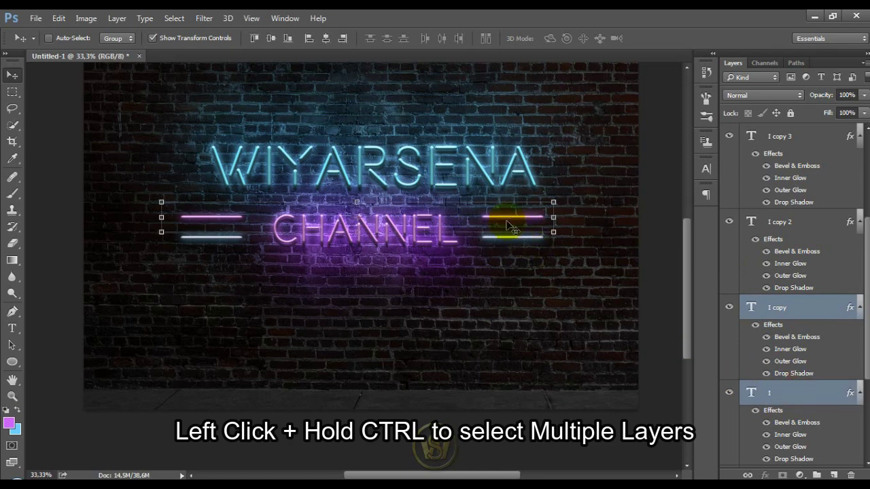
left_click_drag(510, 224, 505, 260)
Step: Raise both blue lines beside the upper part of CHANNEL and move the purple lines up close beneath them
left_click(796, 223)
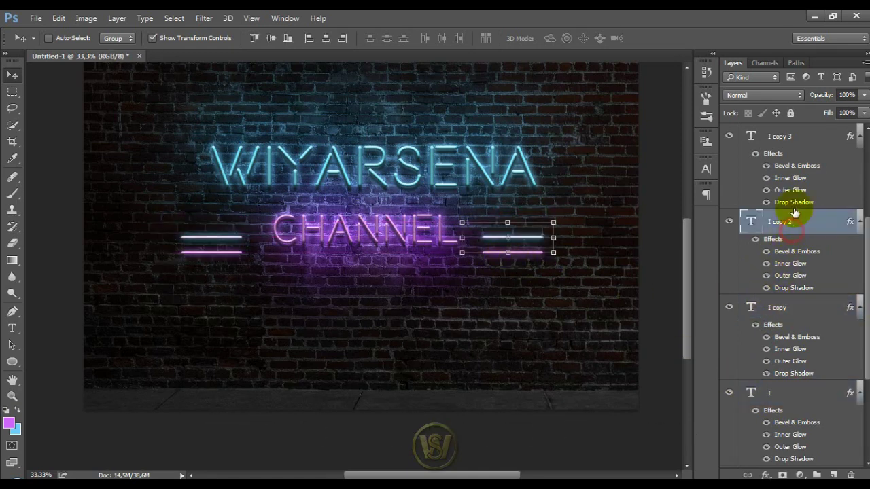
left_click(812, 139, "ctrl")
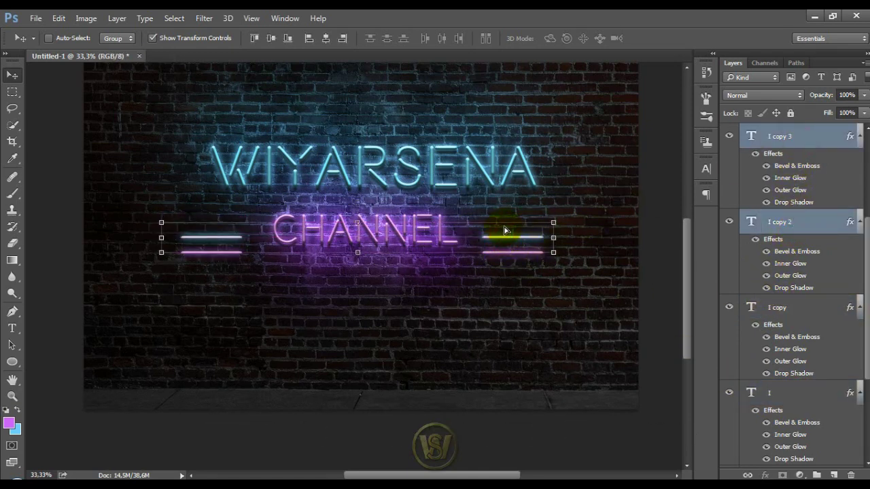
mouse_move(505, 231)
left_mouse_down()
mouse_move(508, 198)
mouse_move(512, 230)
left_mouse_up()
left_click(795, 307)
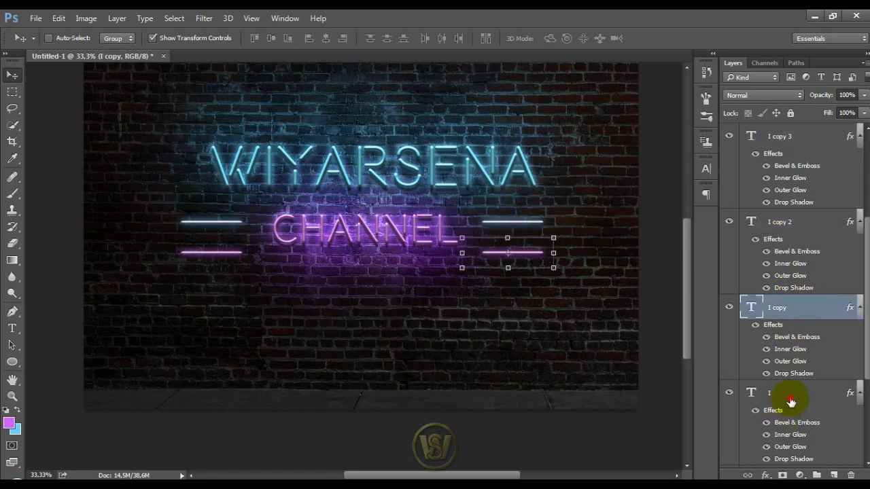
left_click(788, 395, "shift")
left_click_drag(507, 252, 507, 236)
Step: Paint the Color Lookup 1 mask black around both line pairs with a 300 px brush at 22% opacity
scroll(816, 404, "down", 5)
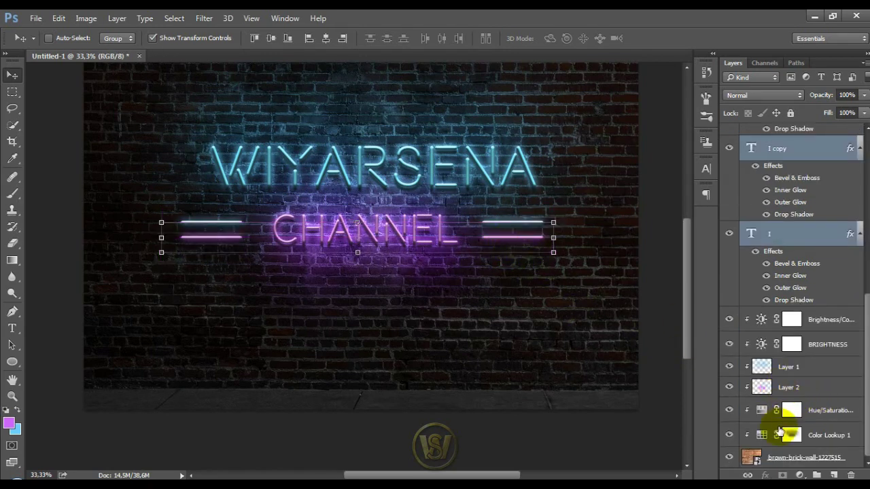
left_click(790, 436)
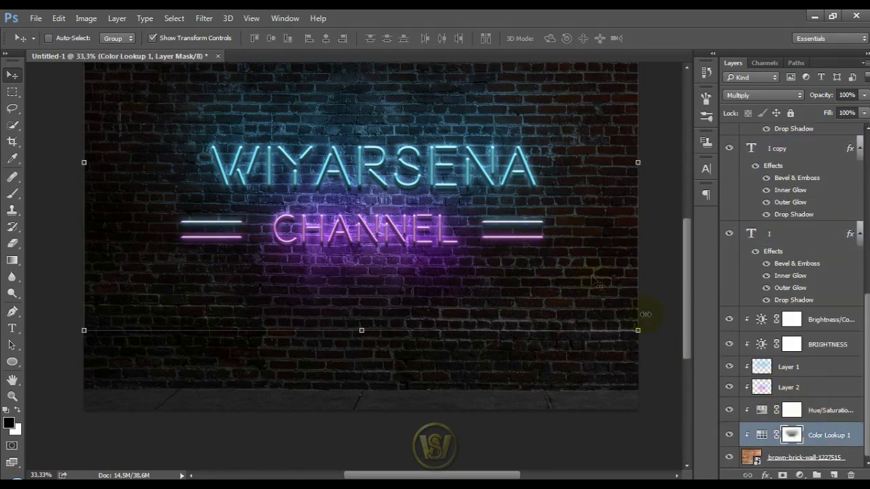
key("b")
key("bracketleft")
key("bracketleft")
key("bracketleft")
left_click(511, 231)
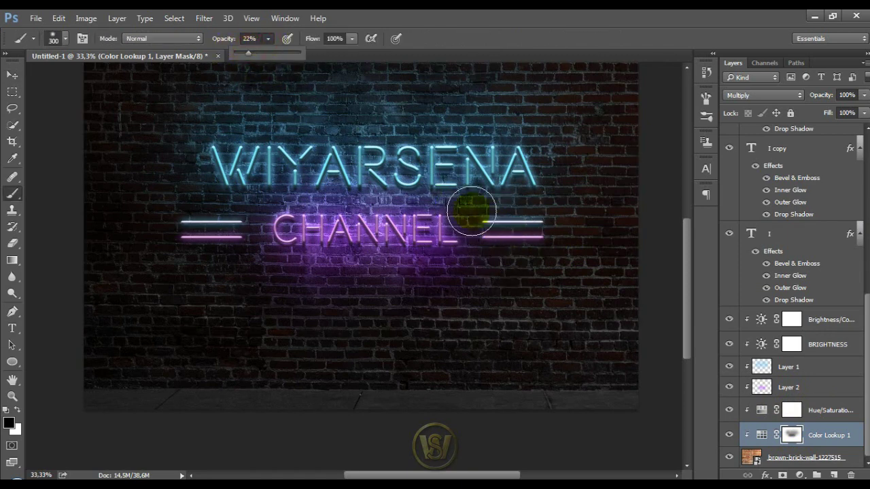
left_click(499, 228)
mouse_move(515, 235)
left_mouse_down()
mouse_move(536, 233)
mouse_move(526, 232)
left_mouse_up()
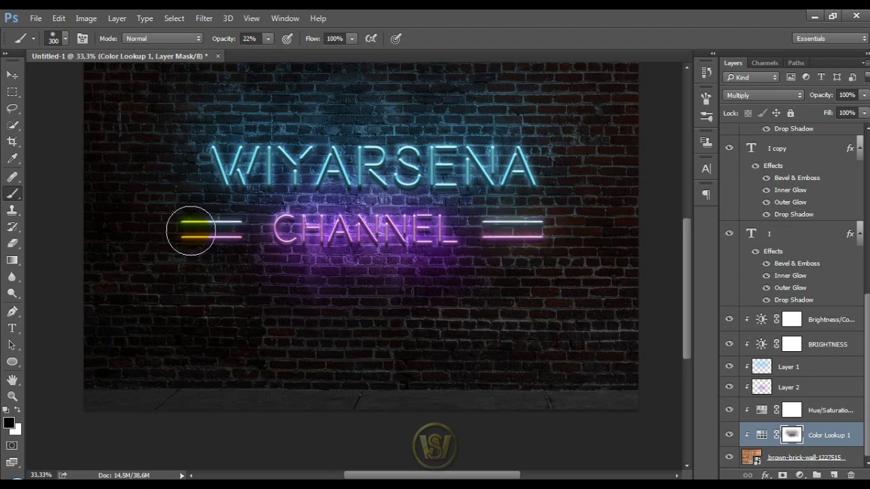
left_click_drag(192, 231, 247, 234)
Step: Add a clipped layer above the Hue/Saturation adjustment, set its blend mode to Color and reduce the brush size to about 125 px
left_click(823, 411)
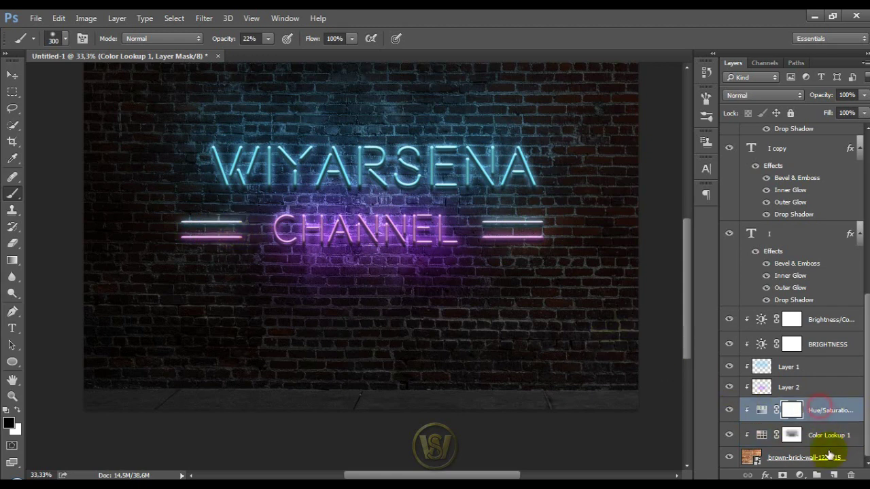
left_click(833, 474)
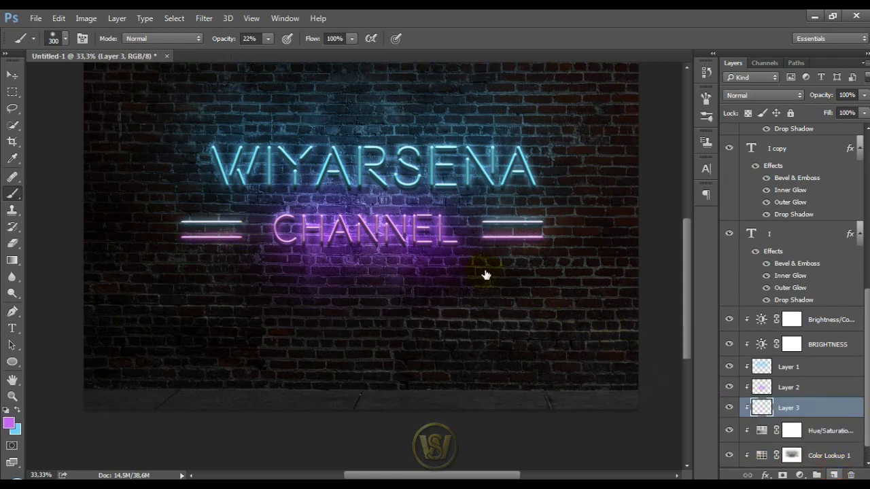
key("ctrl+plus")
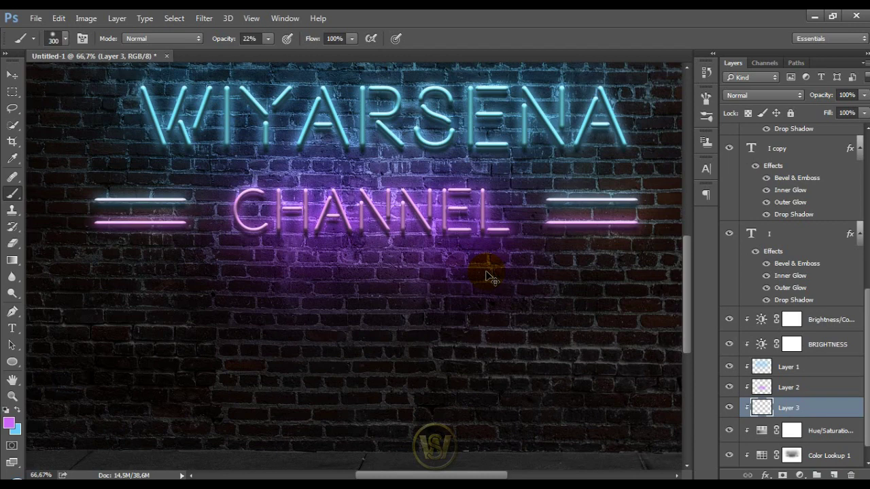
left_click_drag(468, 275, 391, 279)
left_click_drag(466, 265, 391, 280)
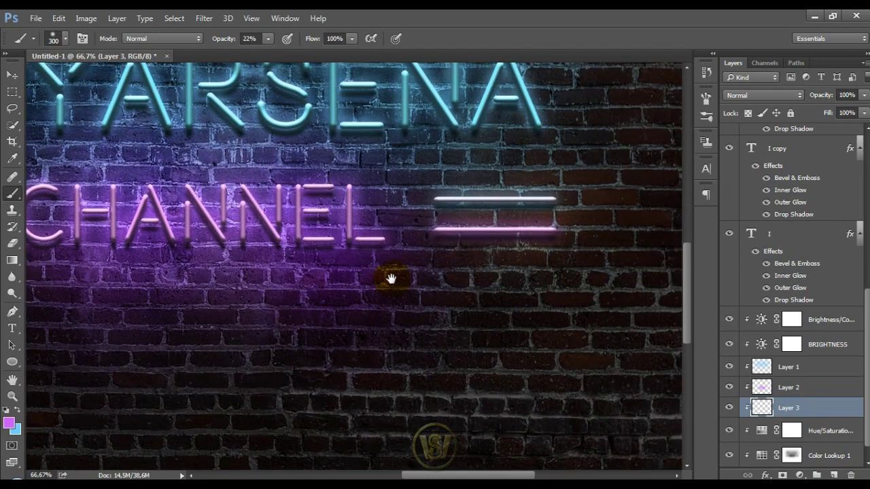
key("bracketleft")
key("bracketleft")
key("bracketleft")
key("bracketleft")
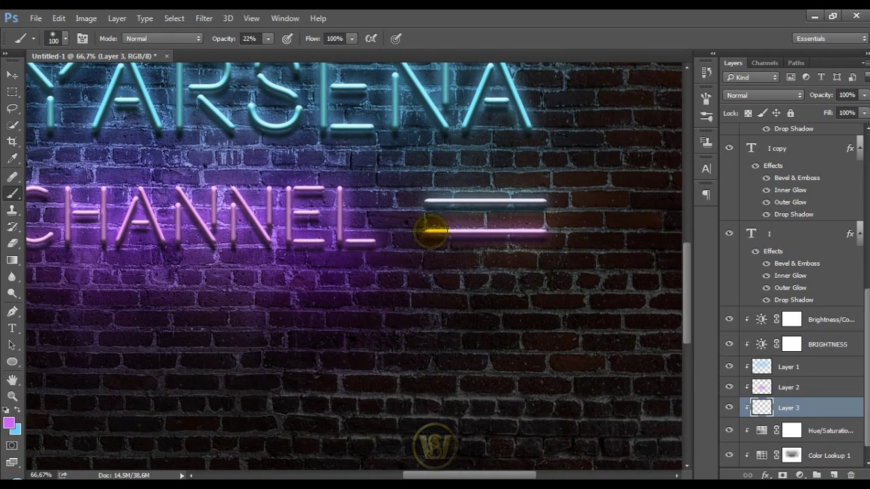
left_click(754, 98)
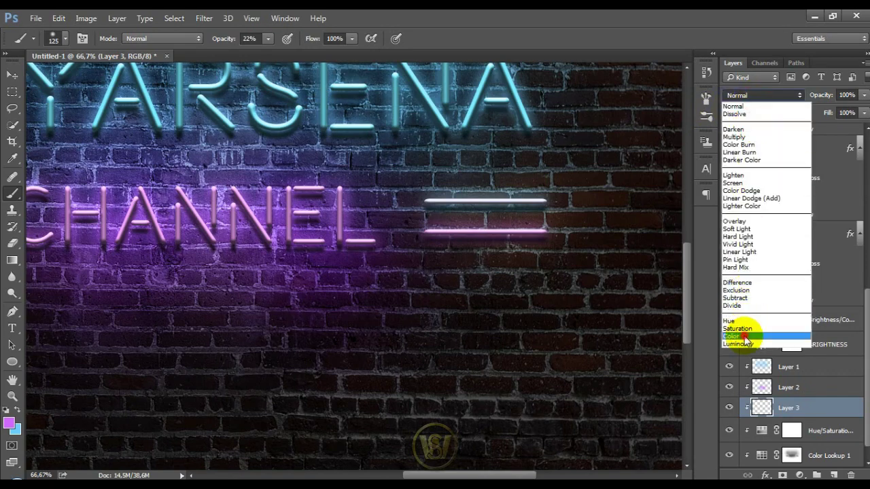
left_click(744, 338)
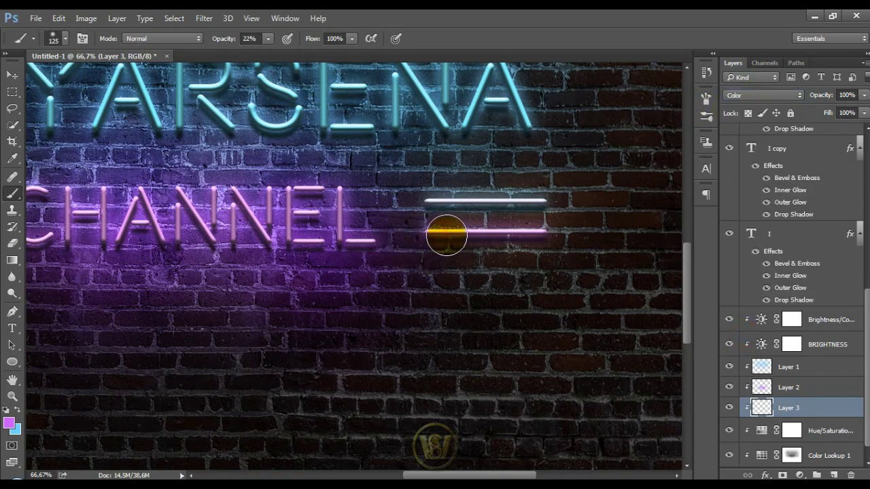
Step: Paint purple light on the bricks around the purple lines on both sides of CHANNEL on Layer 3
left_click_drag(447, 235, 541, 238)
key("space")
left_click_drag(302, 252, 558, 244)
mouse_move(189, 233)
left_mouse_down()
mouse_move(288, 256)
mouse_move(284, 249)
mouse_move(180, 252)
left_mouse_up()
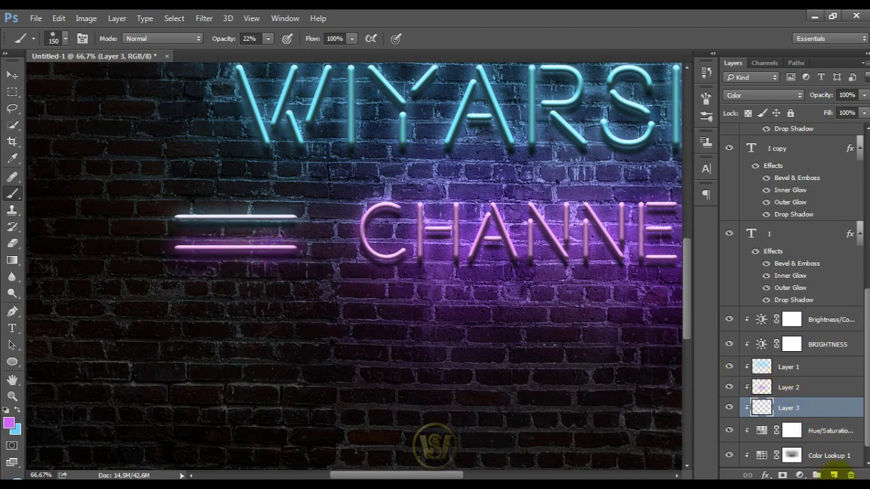
Step: Add a clipped layer above Layer 3, make blue the foreground color and set the layer's blend mode to Color
left_click(834, 474)
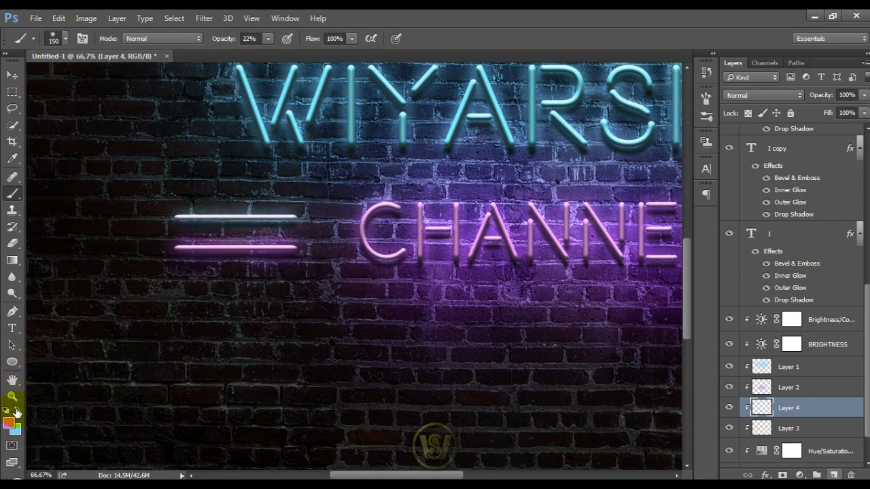
left_click(761, 95)
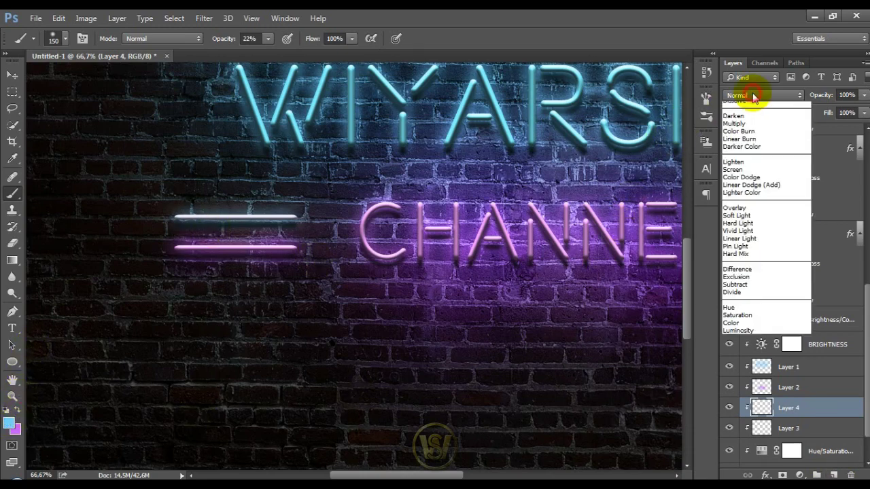
left_click(741, 336)
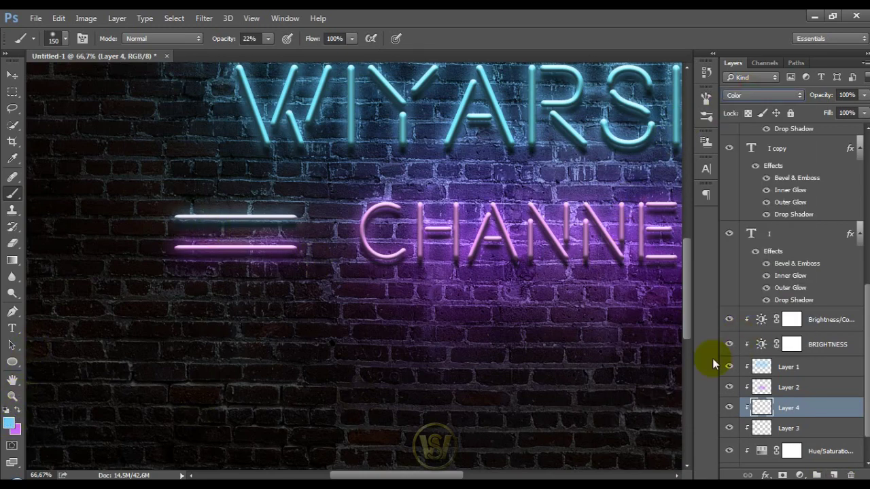
Step: Paint blue light on the bricks around the blue lines on both sides of CHANNEL with a 150 px brush
left_click_drag(283, 222, 187, 220)
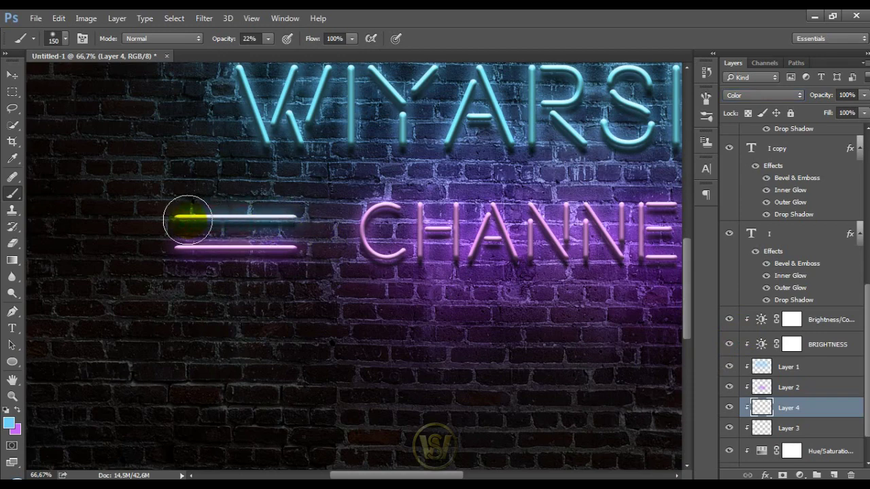
left_click_drag(506, 231, 201, 213)
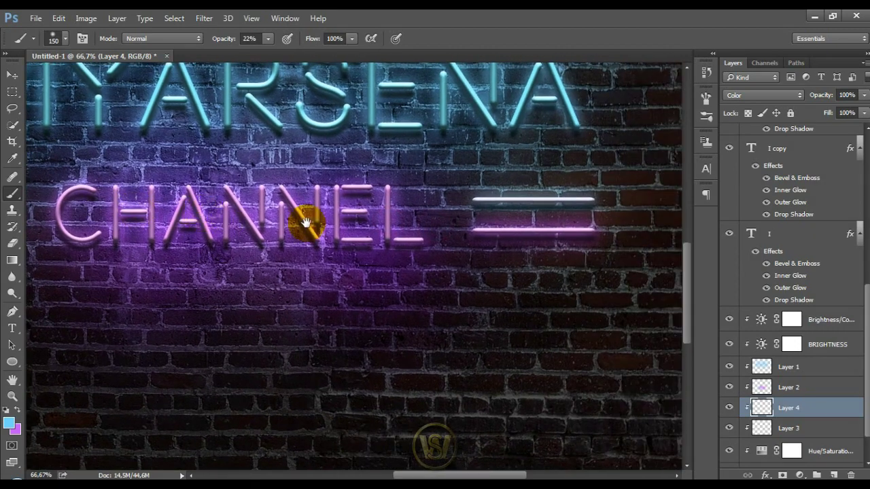
left_click_drag(537, 213, 466, 231)
left_click_drag(411, 223, 518, 219)
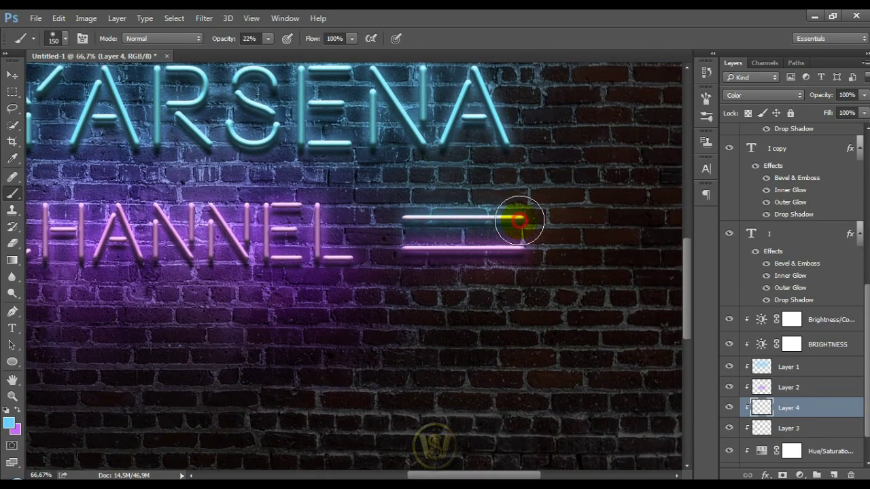
key("0")
scroll(519, 220, "down", 5)
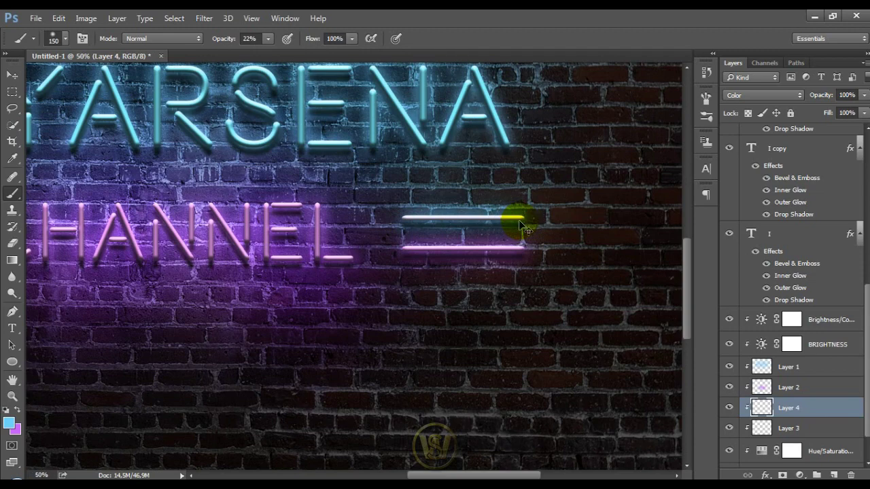
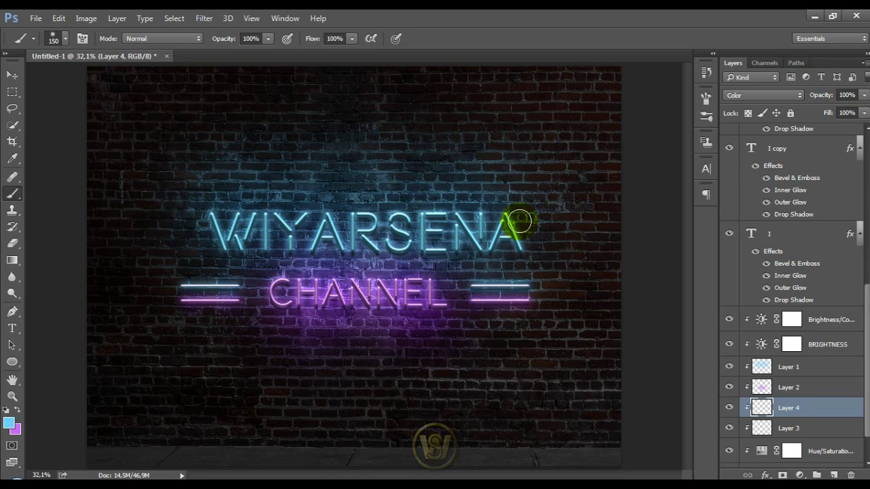
Step: Add a Brightness/Contrast adjustment above the WIYARSENA layer and set its contrast to 32
scroll(793, 188, "up", 5)
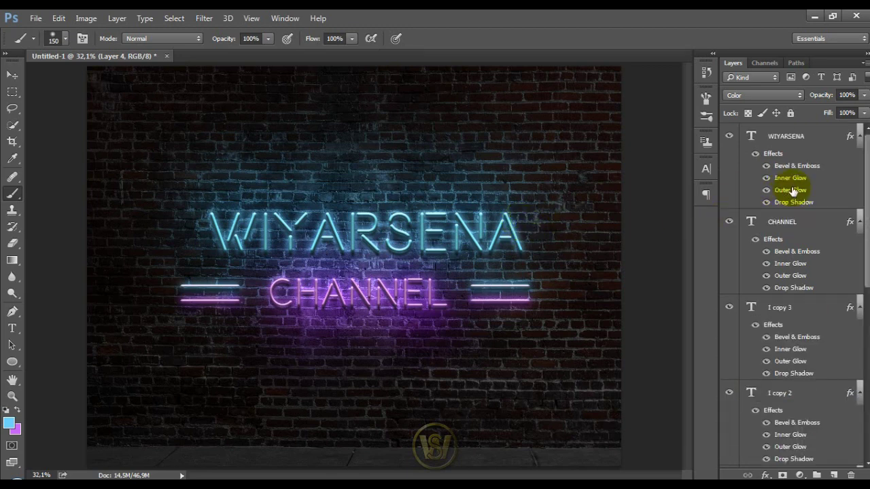
left_click(811, 139)
left_click(802, 475)
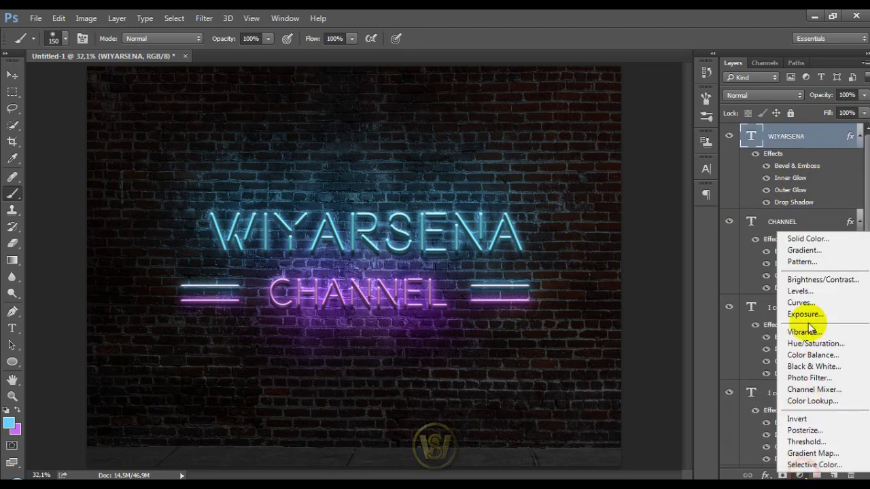
left_click(813, 279)
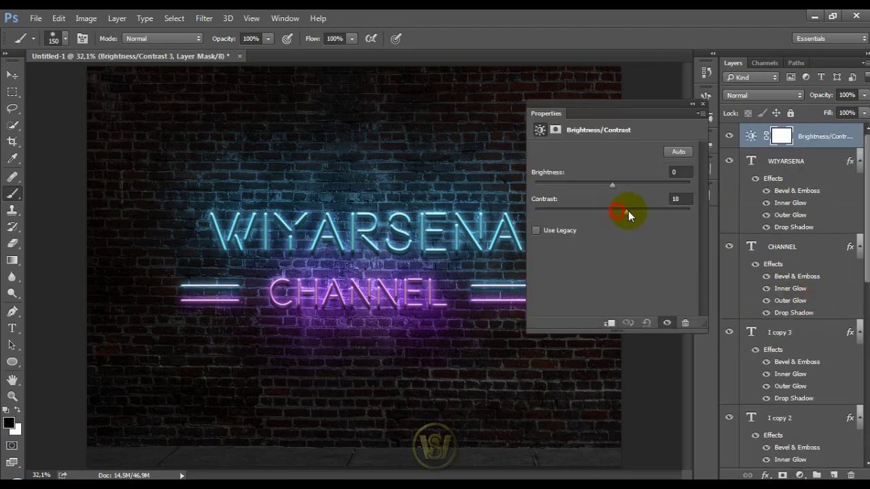
mouse_move(628, 212)
left_mouse_down()
mouse_move(620, 213)
mouse_move(637, 212)
left_mouse_up()
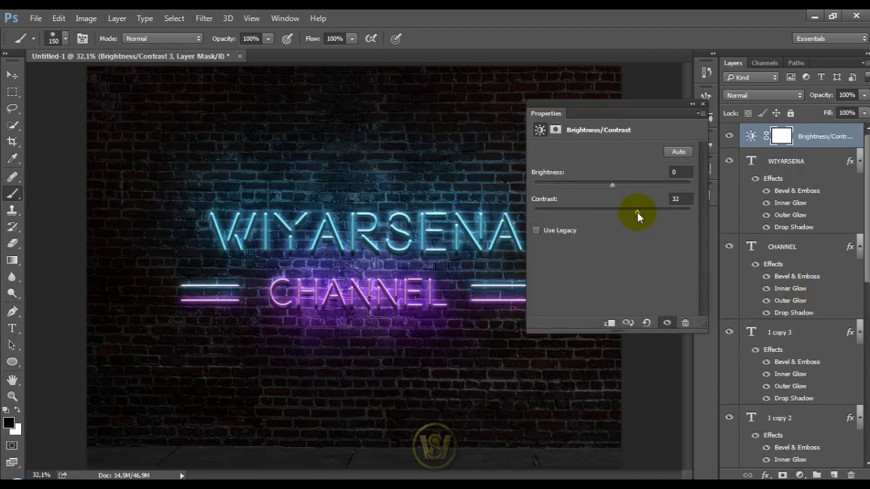
left_click(704, 103)
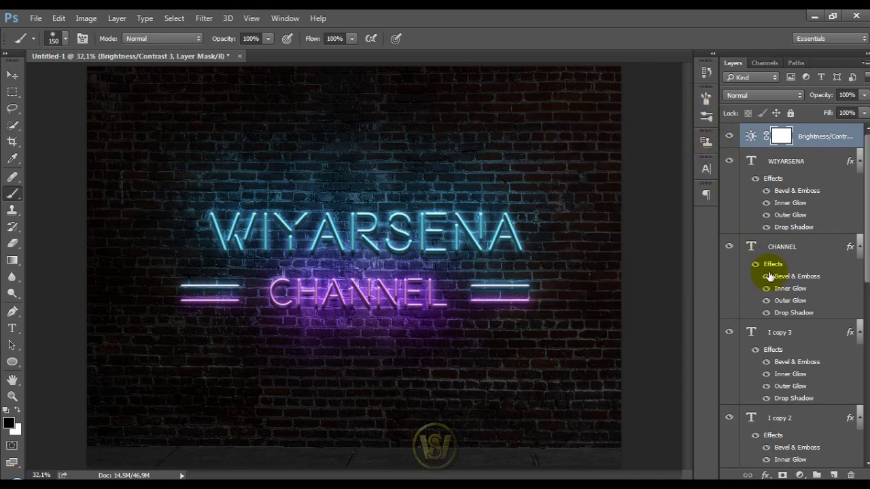
scroll(775, 292, "down", 5)
scroll(782, 307, "down", 8)
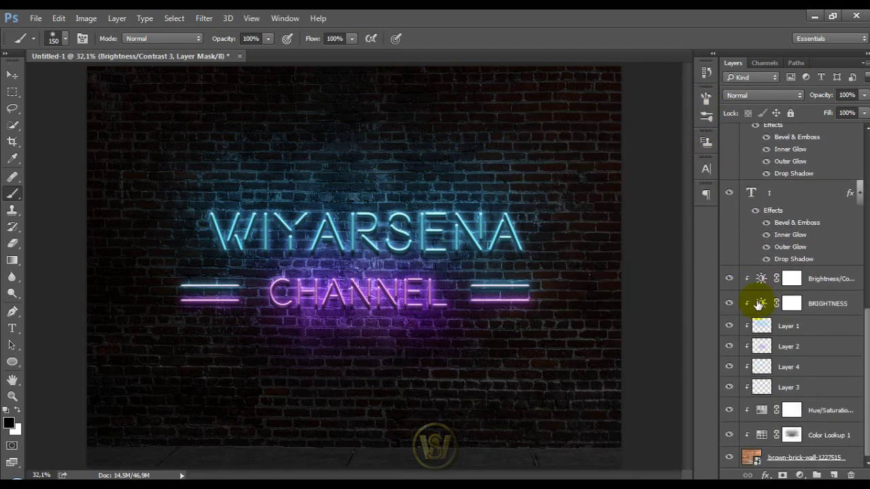
Step: Add a clipped layer above the Hue/Saturation adjustment and define a two-color gradient from blue 6bcdff to purple ce66ff
left_click(822, 410)
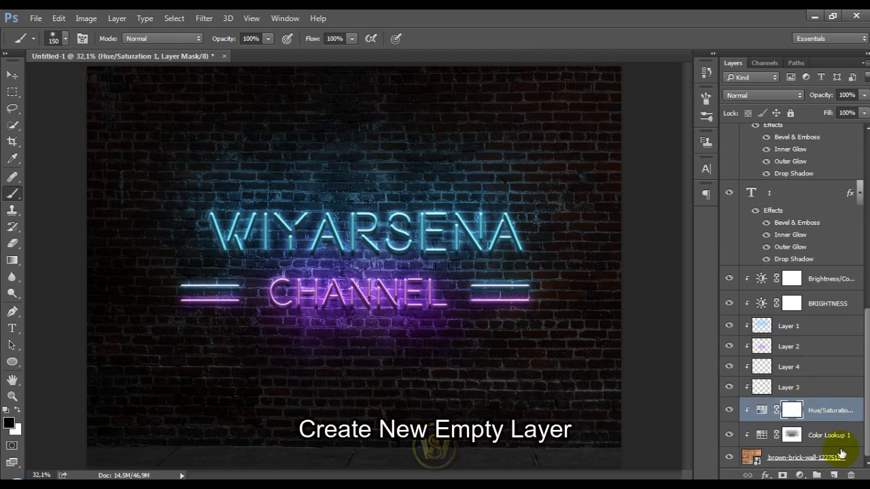
left_click(834, 475)
left_click(13, 261)
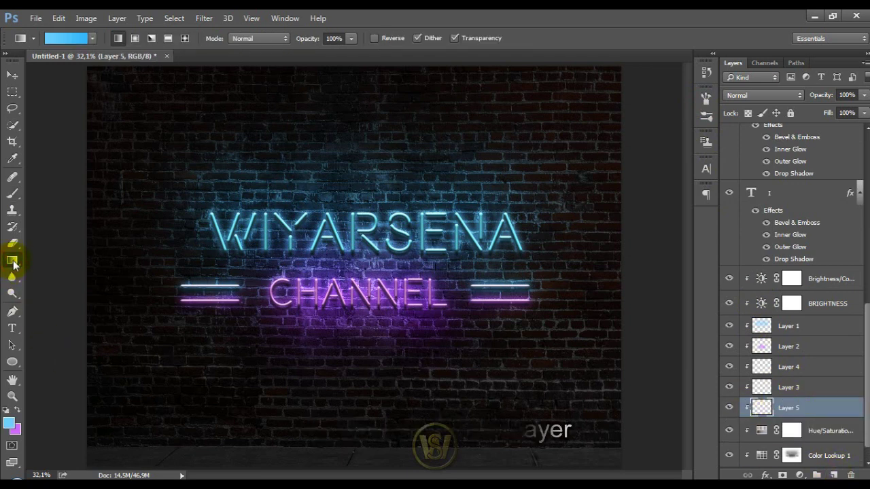
left_click(68, 38)
left_click(389, 156)
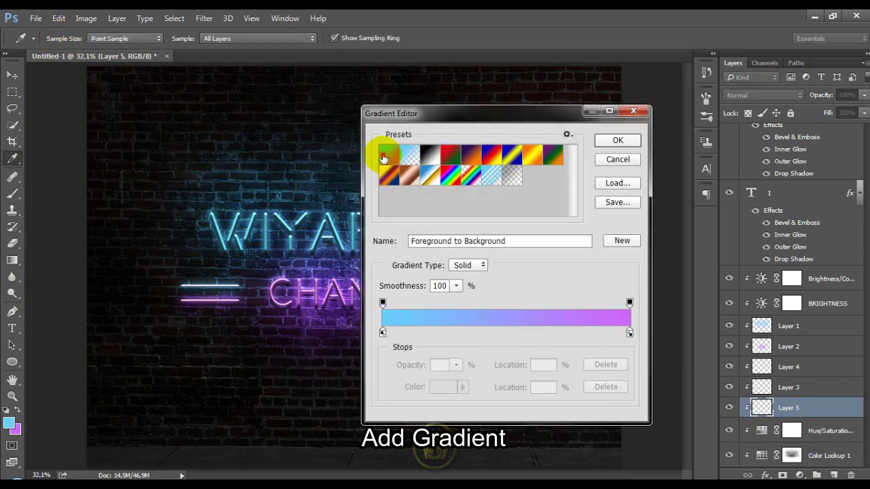
left_click(383, 332)
left_click(441, 388)
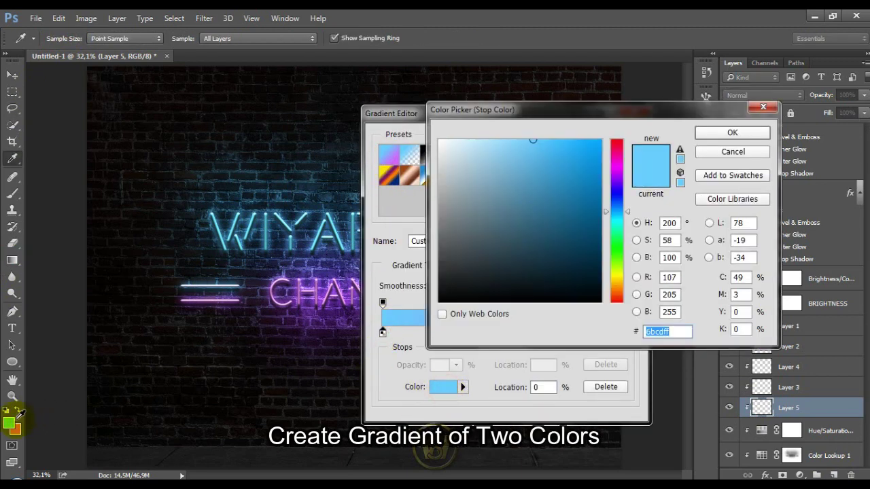
left_click(735, 134)
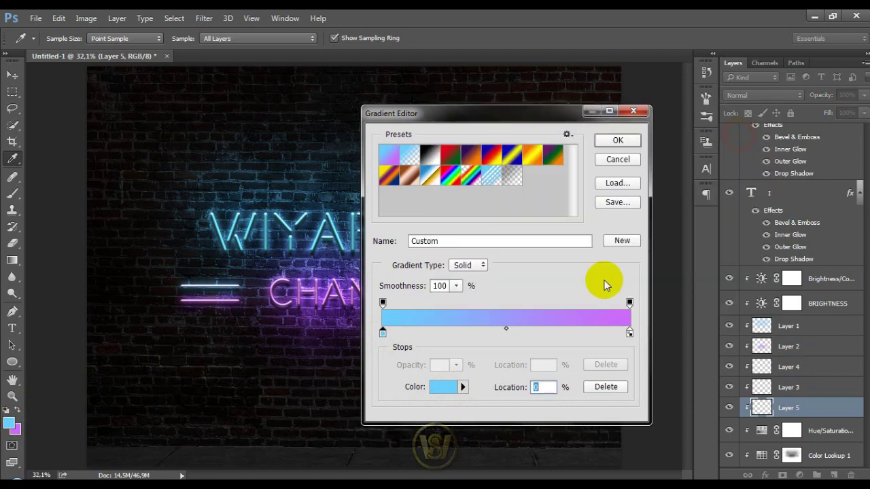
left_click(629, 333)
left_click(442, 387)
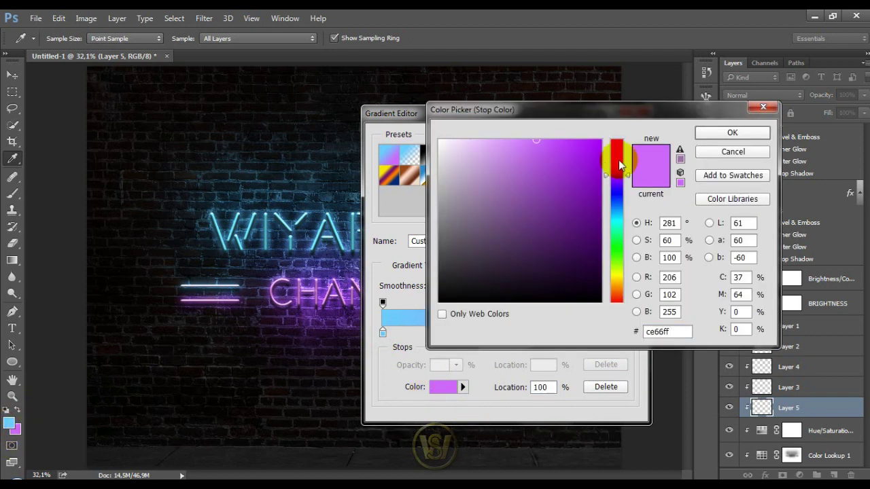
left_click(746, 131)
left_click(615, 138)
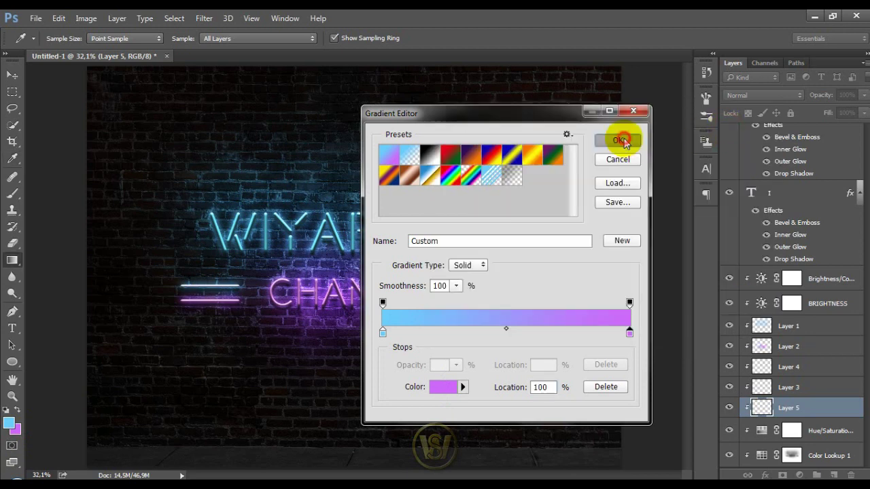
Step: Fill Layer 5 with a vertical linear gradient running from blue at the top of the canvas to purple at the bottom
key("ctrl+minus")
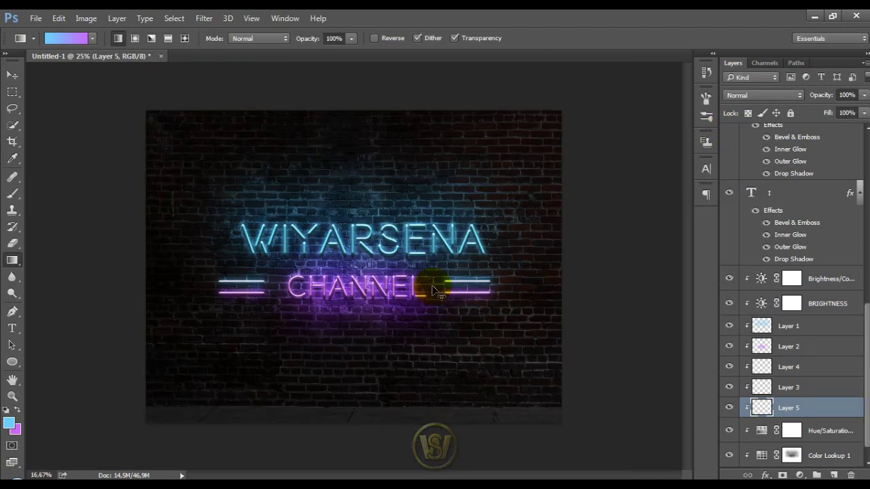
key("ctrl+minus")
left_click_drag(354, 156, 365, 338)
left_click_drag(365, 394, 365, 395)
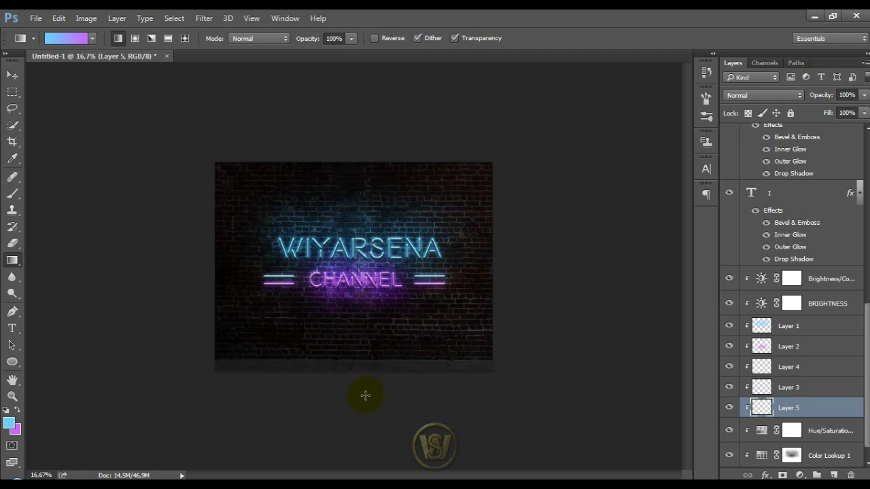
key("ctrl+plus")
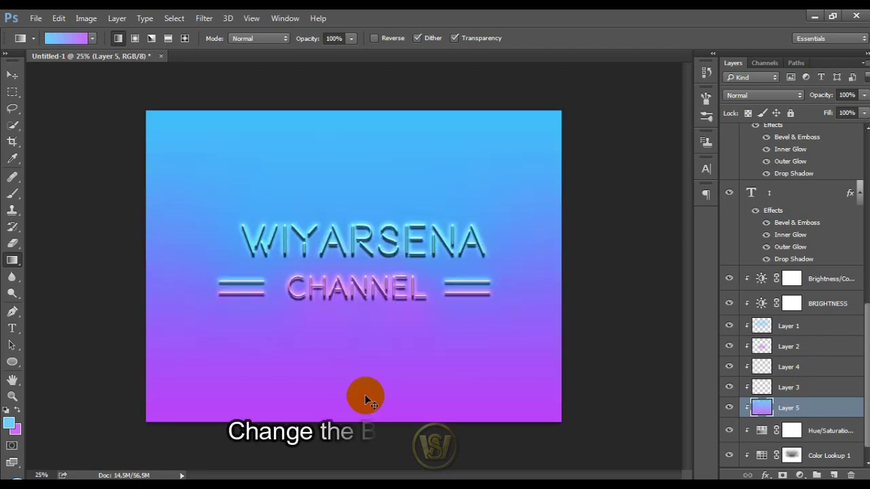
Step: Set the gradient layer's blend mode to Multiply and move it above Layer 1
key("v")
left_click(767, 95)
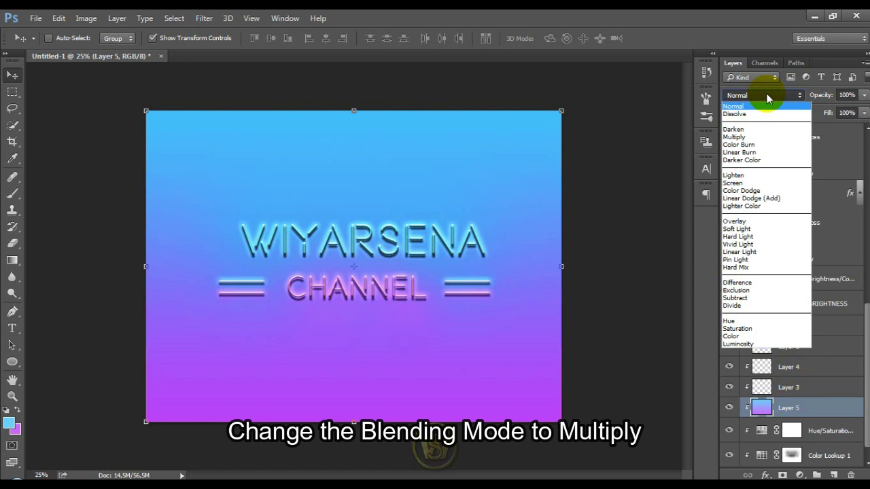
left_click(746, 136)
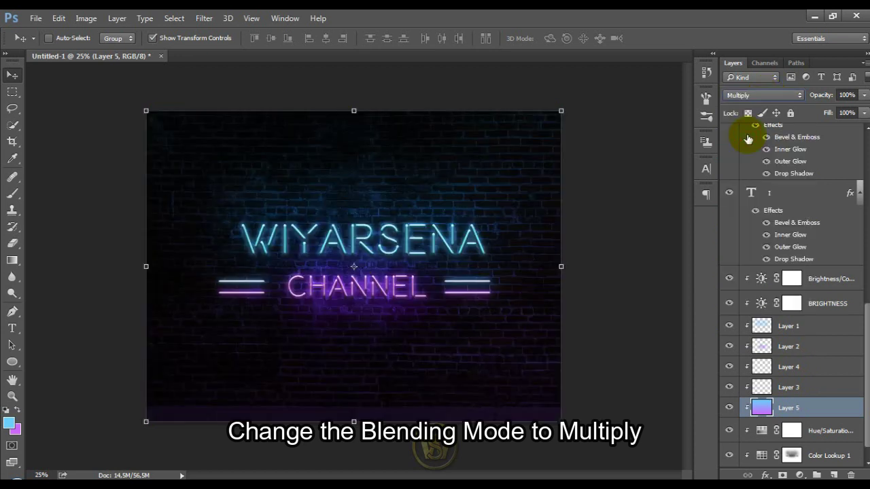
left_click_drag(796, 409, 812, 324)
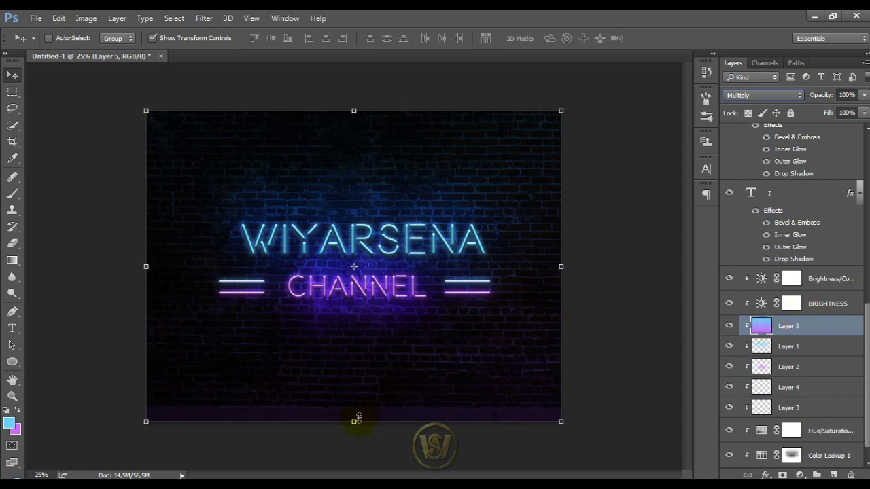
Step: Set the opacity of the Multiply gradient layer to 50%
key("ctrl+plus")
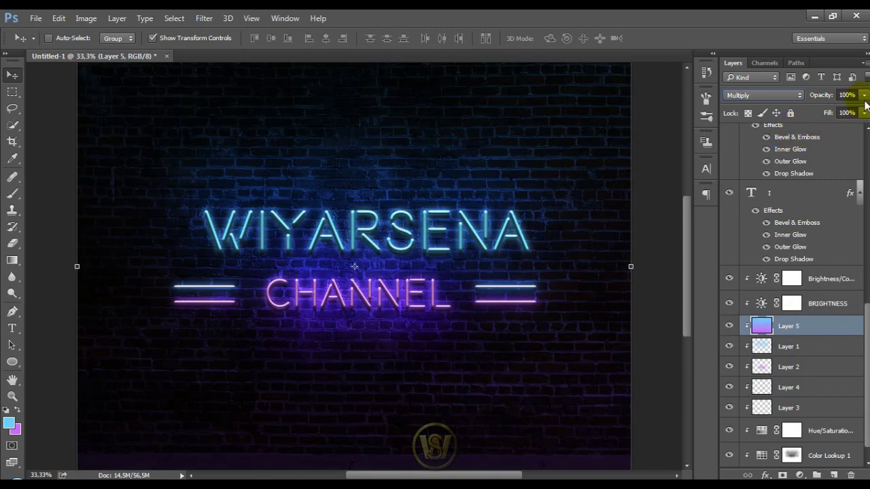
left_click(864, 96)
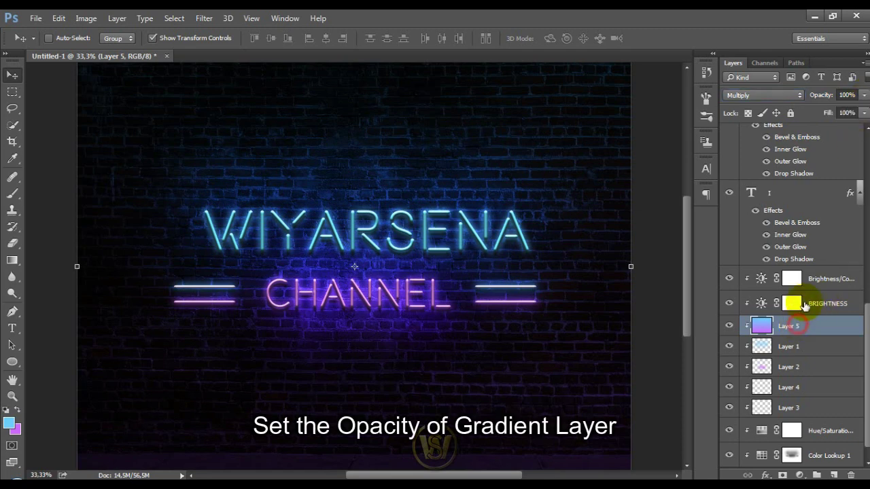
left_click_drag(863, 113, 841, 114)
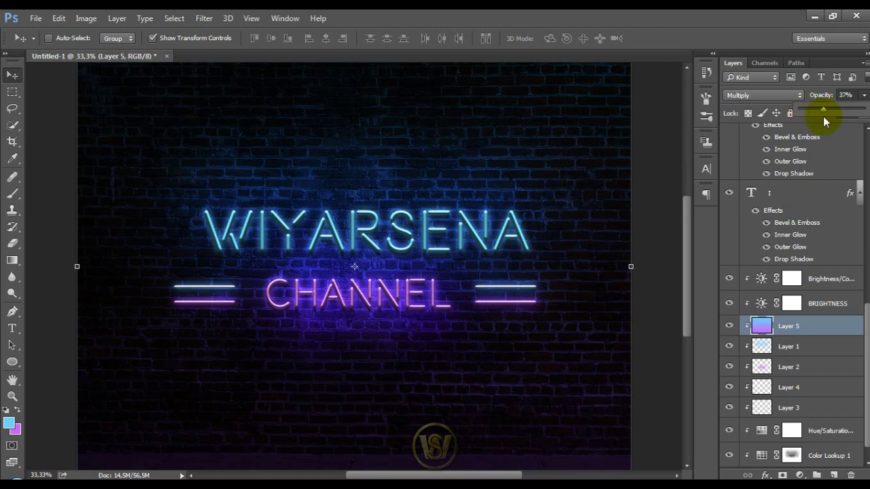
left_click(807, 328)
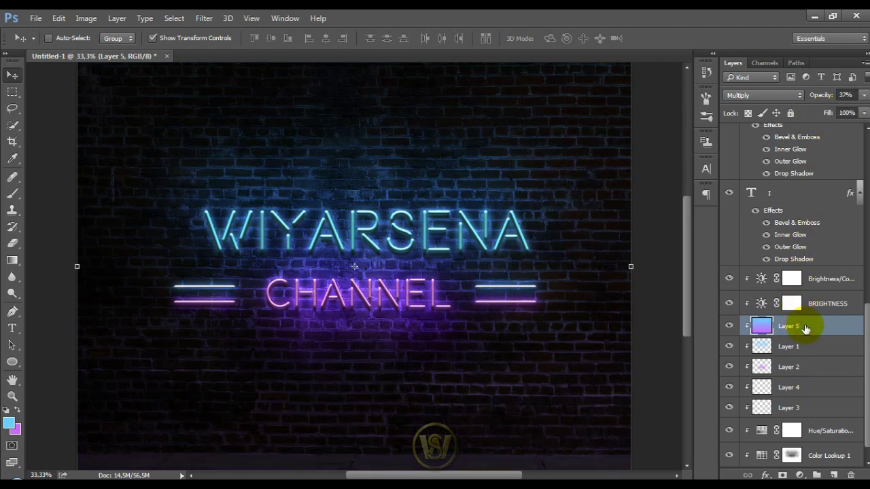
key("ctrl+minus")
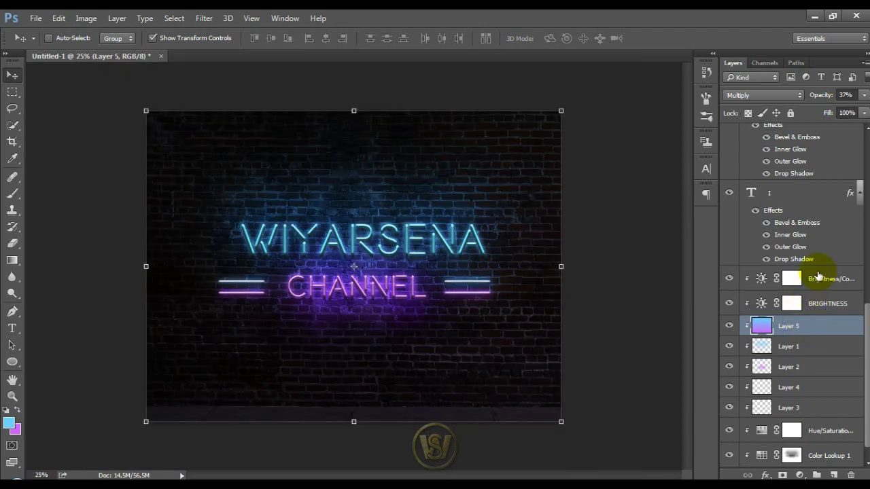
left_click(863, 95)
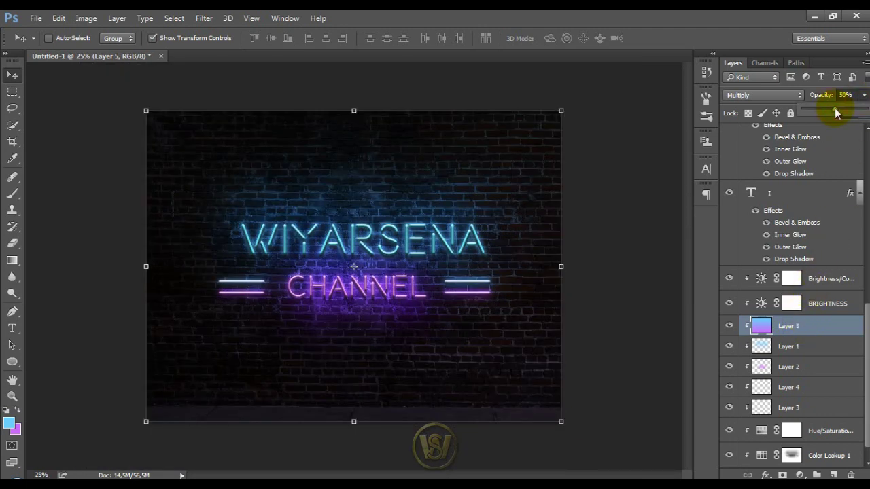
key("ctrl+plus")
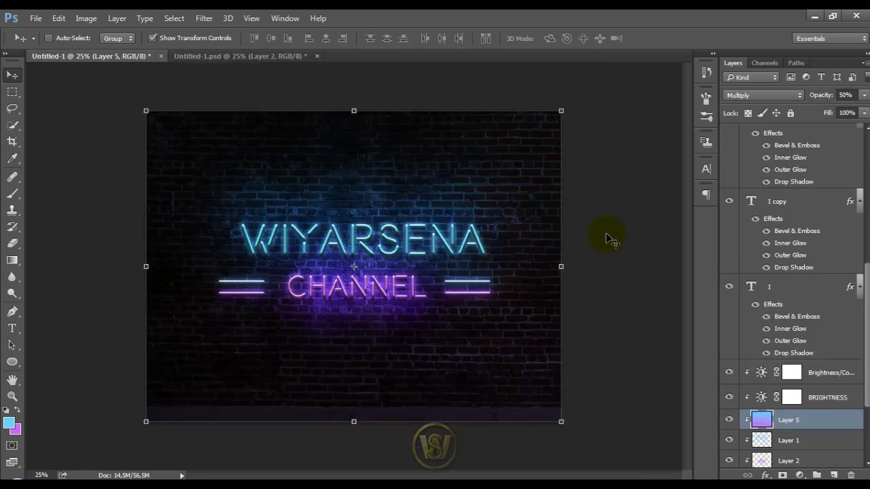
Step: Scale the WIYARSENA text to about 105% width and 119% height and place it slightly higher above CHANNEL
left_click(762, 201)
scroll(782, 248, "up", 4)
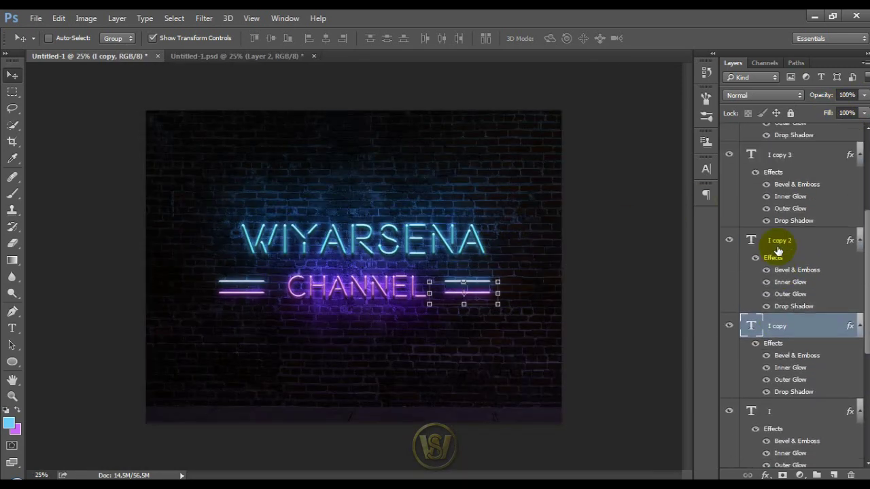
scroll(778, 248, "up", 1)
left_click(772, 163)
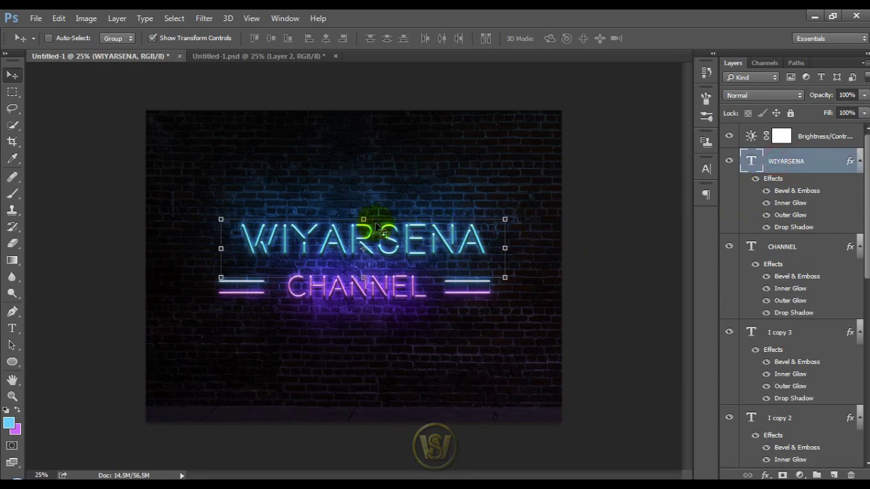
left_click_drag(362, 216, 363, 208)
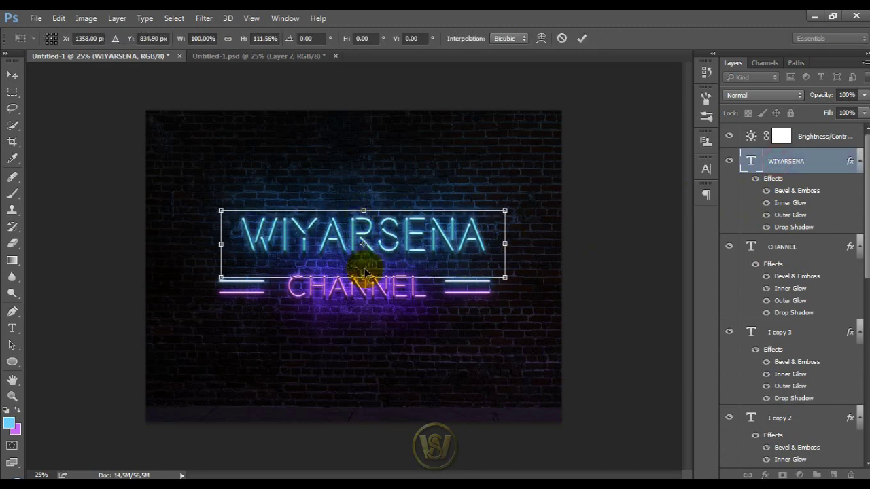
left_click_drag(364, 276, 364, 282)
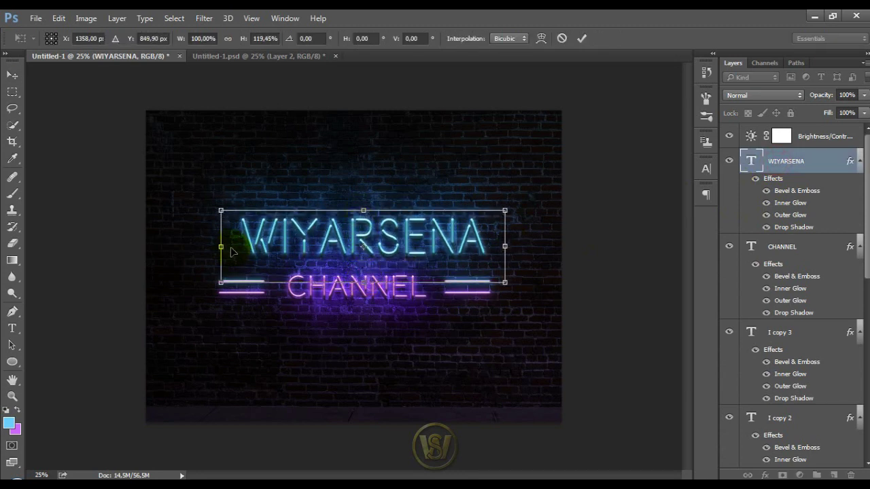
left_click_drag(220, 244, 209, 241)
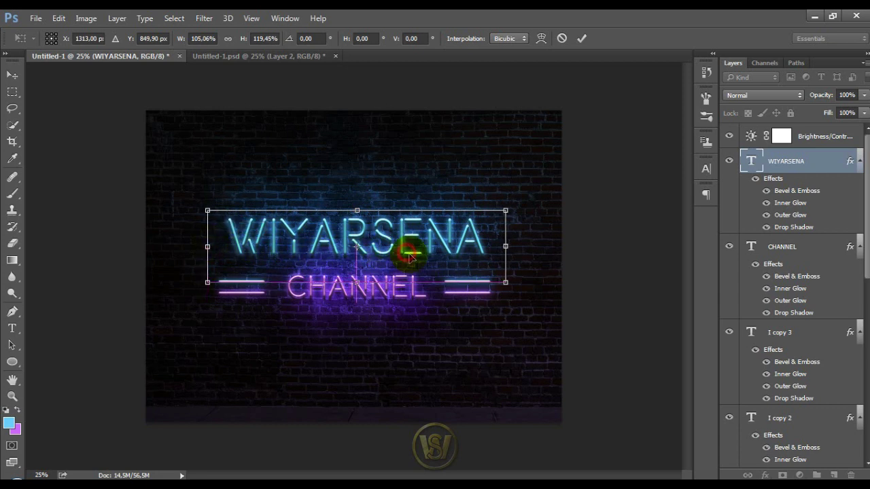
left_click_drag(404, 247, 408, 259)
left_click_drag(386, 221, 385, 212)
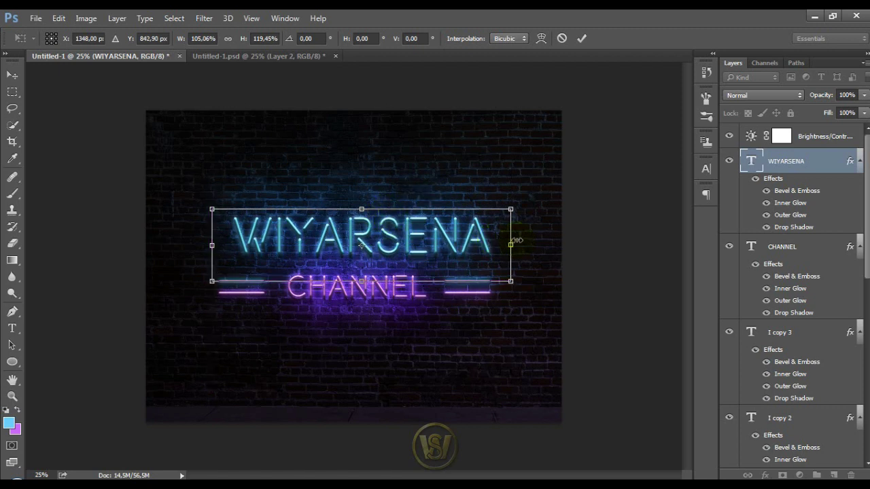
left_click(582, 39)
Step: Shrink the CHANNEL text to about 88% width and 85% height and center it on the wall beneath WIYARSENA
left_click(783, 246)
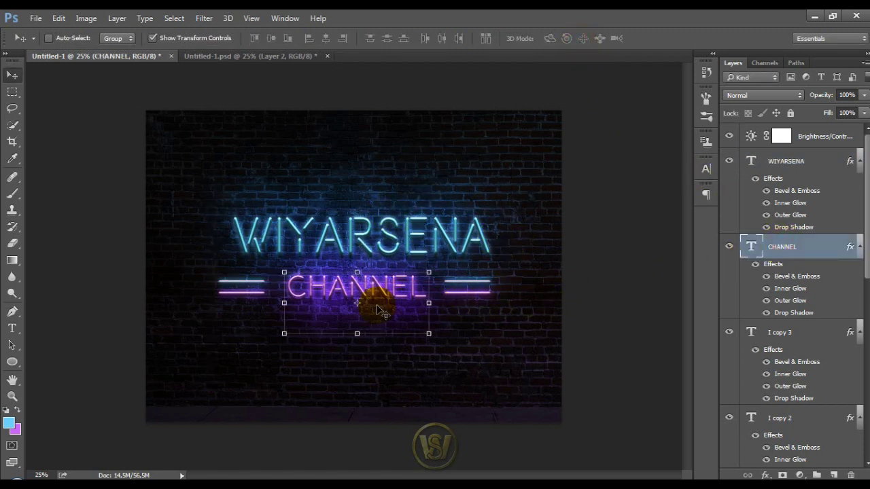
left_click_drag(285, 334, 302, 325)
left_click_drag(397, 307, 384, 310)
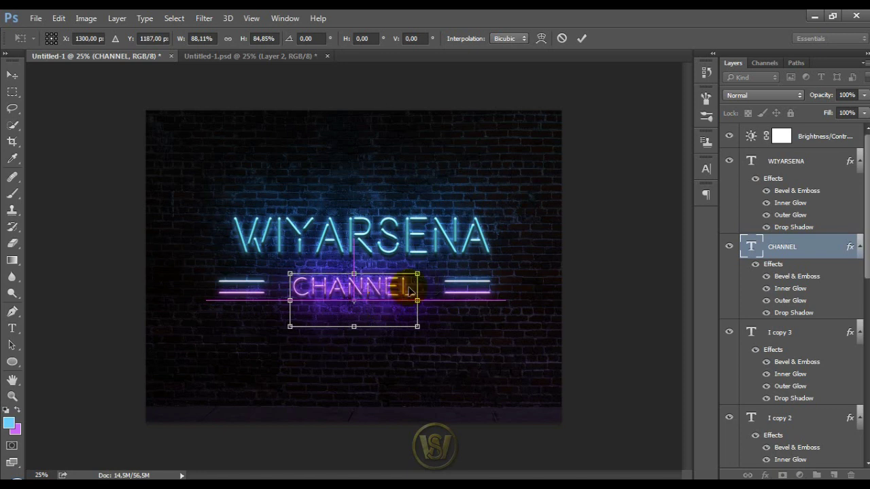
left_click(584, 39)
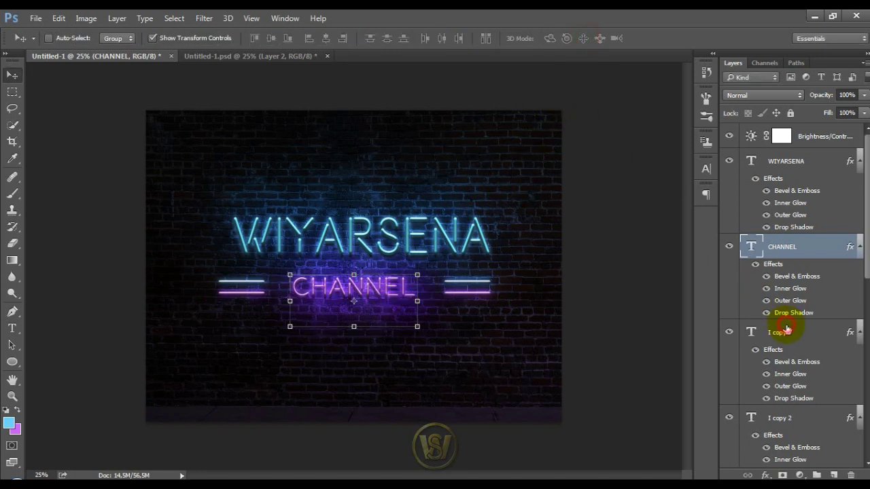
Step: Select the blue and purple lines left of CHANNEL and move them together closer to the word
left_click(782, 331)
scroll(787, 326, "down", 2)
left_click(779, 365, "shift")
scroll(782, 352, "down", 2)
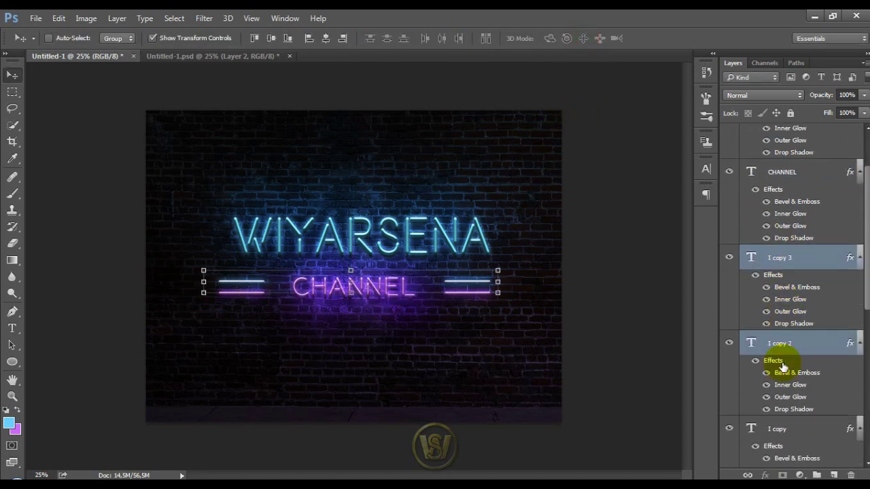
left_click(805, 338, "ctrl")
left_click(809, 428, "ctrl")
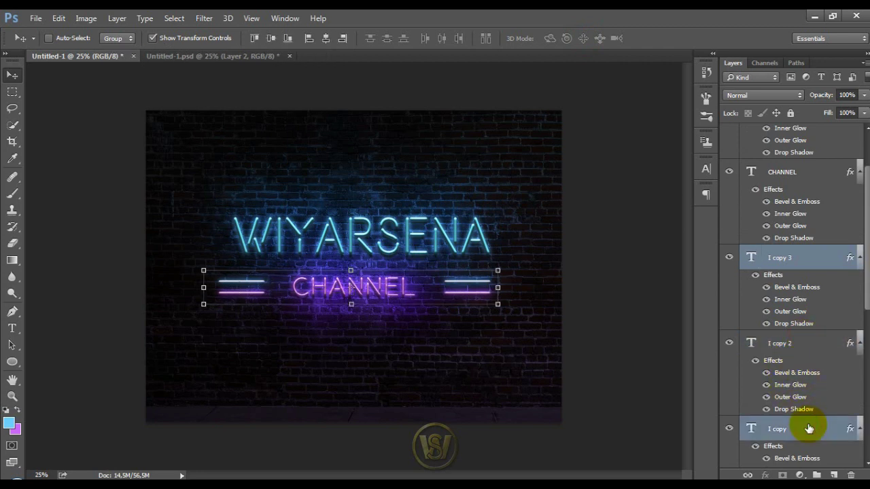
left_click(809, 428, "ctrl")
scroll(808, 429, "down", 3)
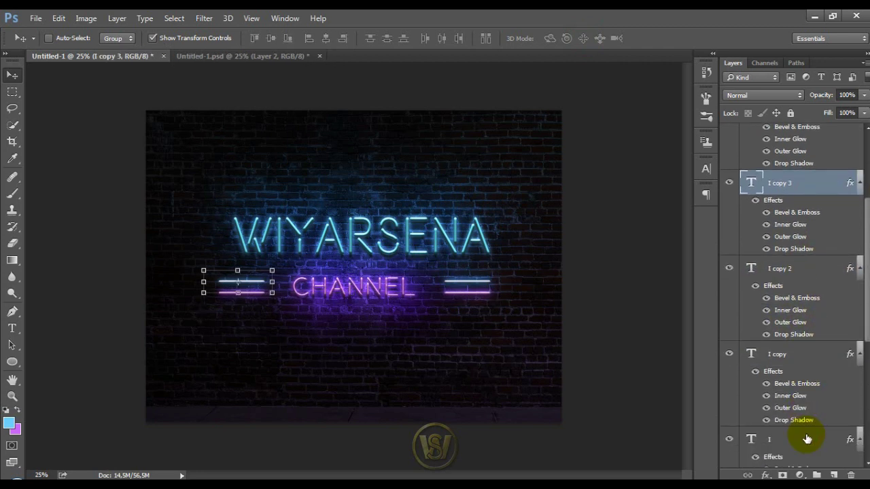
left_click(806, 437, "ctrl")
left_click_drag(252, 296, 270, 295)
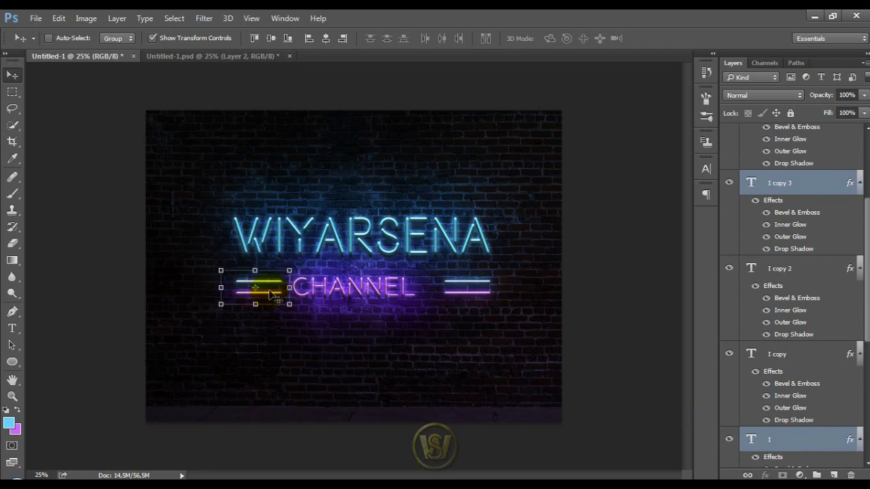
Step: Select the blue and purple lines right of CHANNEL and move them together closer to the word
left_click(781, 354)
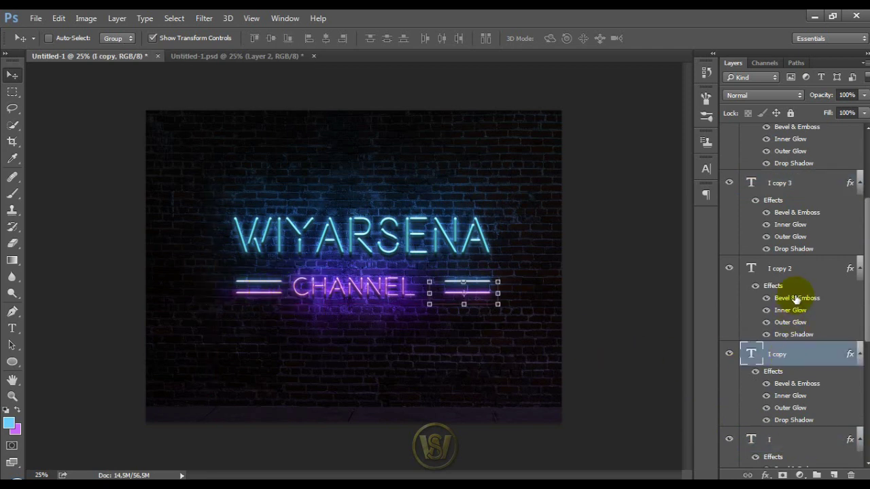
left_click(807, 269, "ctrl")
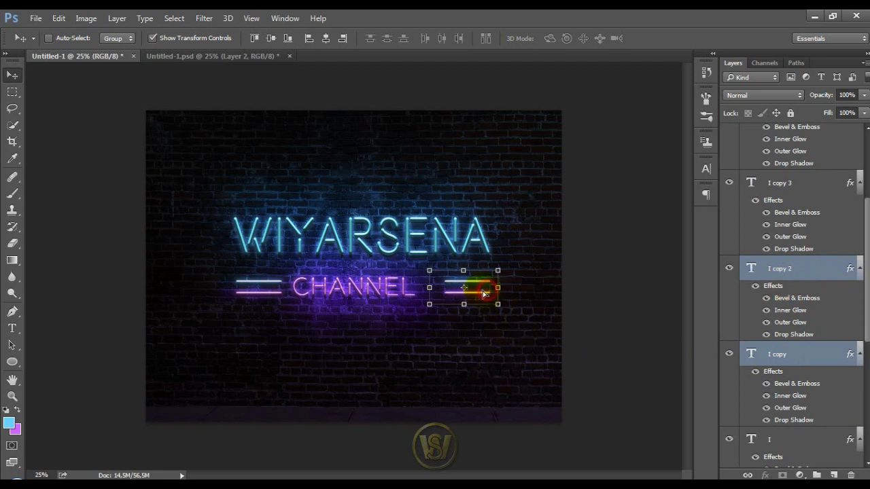
left_click_drag(484, 293, 469, 293)
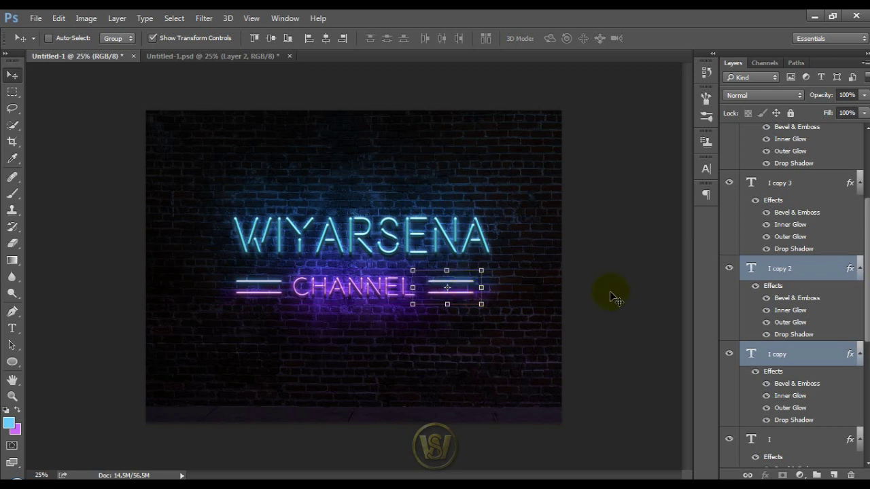
Step: Set the brightness of the topmost Brightness/Contrast adjustment layer, above the WIYARSENA text, to 36
scroll(761, 374, "down", 8)
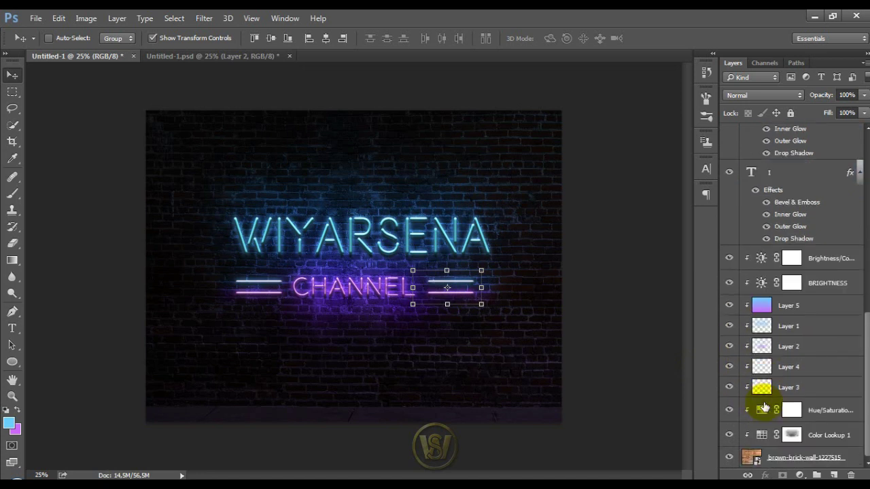
left_click(794, 371)
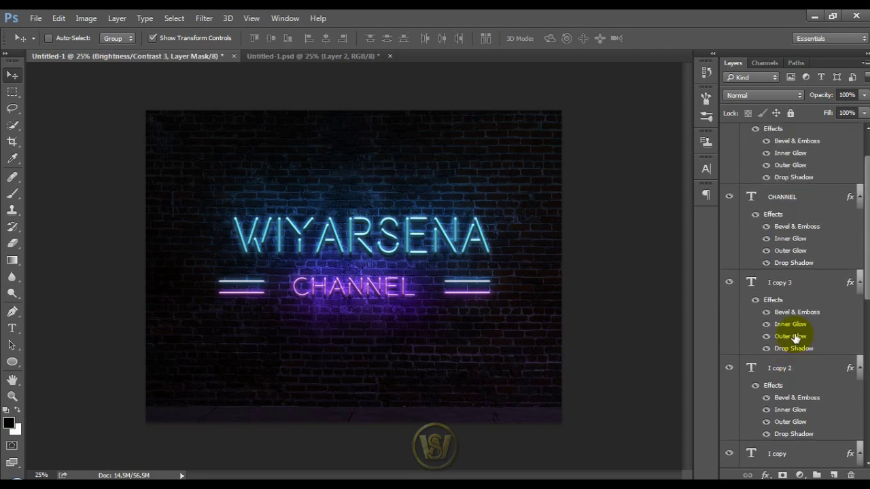
scroll(796, 334, "up", 3)
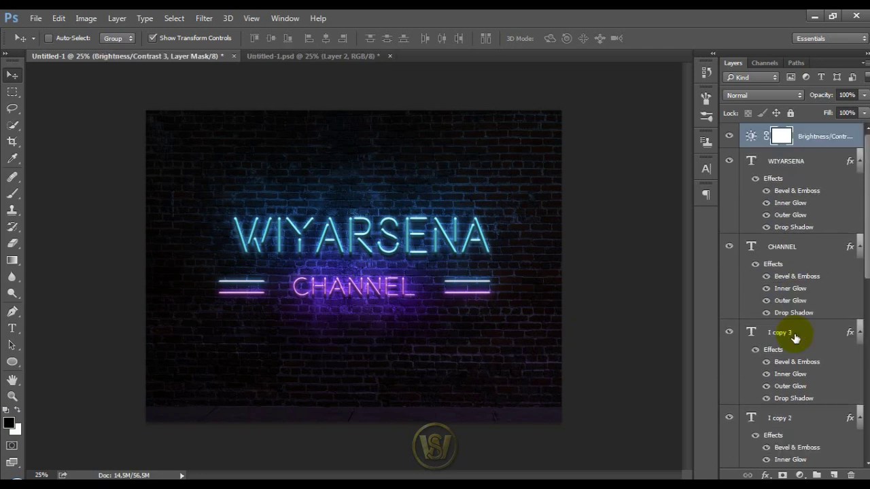
double_click(753, 136)
left_click(753, 136)
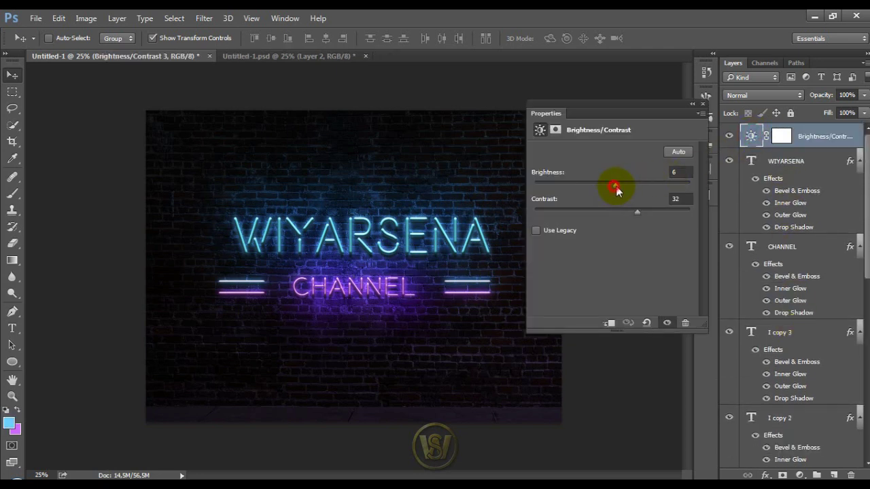
left_click_drag(615, 186, 631, 186)
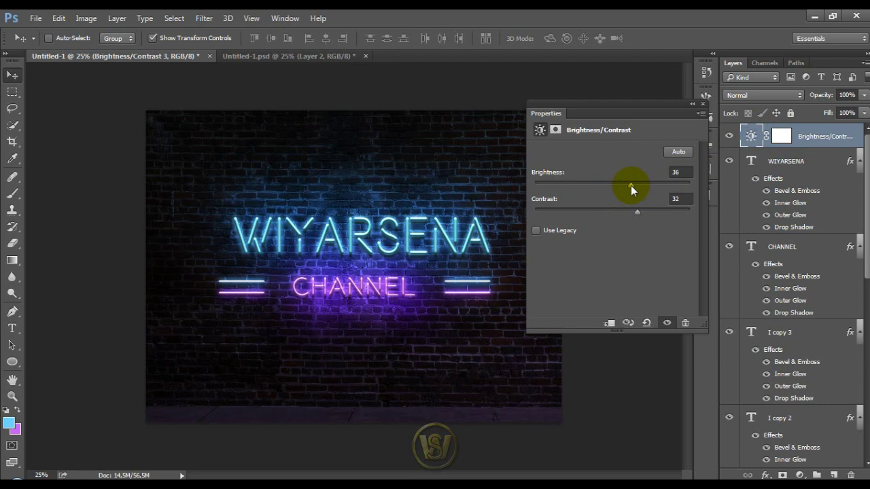
left_click(705, 108)
Step: Lower the master saturation of the Hue/Saturation adjustment layer directly above Color Lookup 1
scroll(790, 299, "down", 5)
scroll(785, 300, "down", 6)
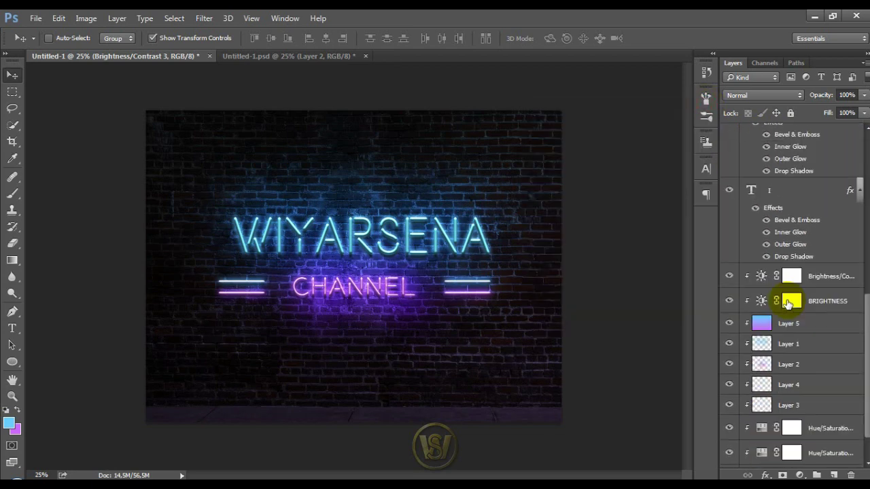
double_click(762, 410)
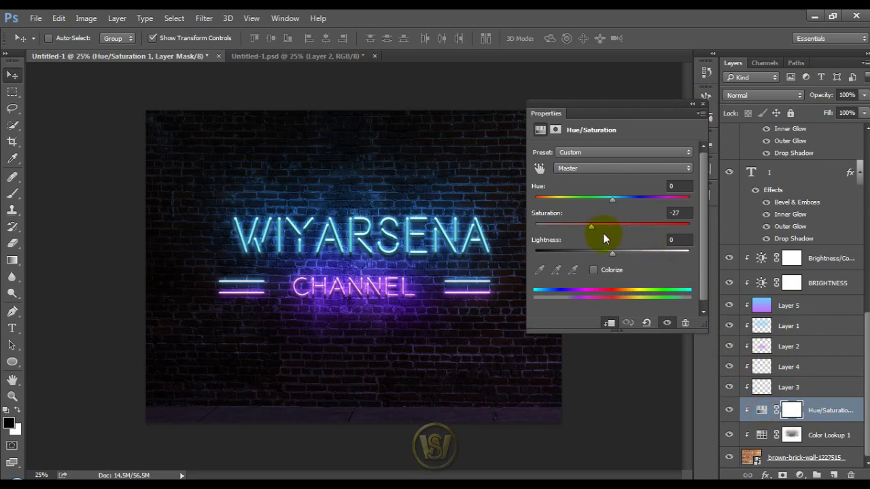
mouse_move(581, 225)
left_mouse_down()
mouse_move(601, 232)
mouse_move(566, 232)
left_mouse_up()
left_click(692, 103)
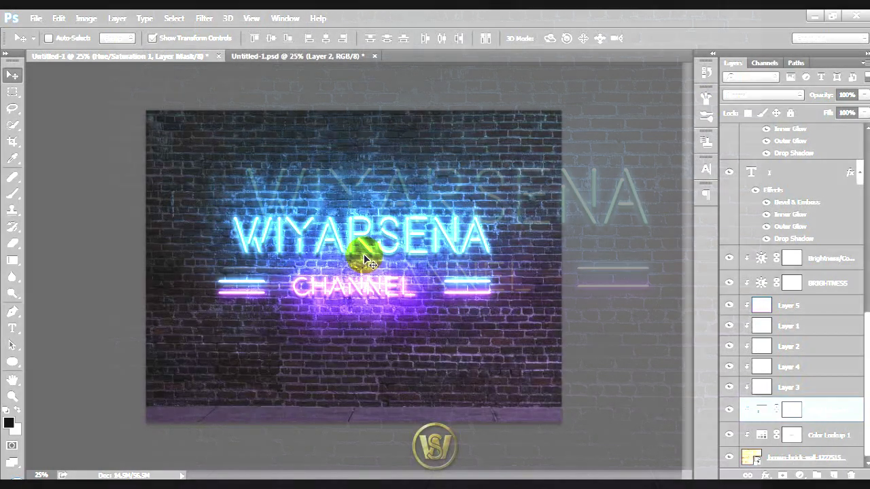